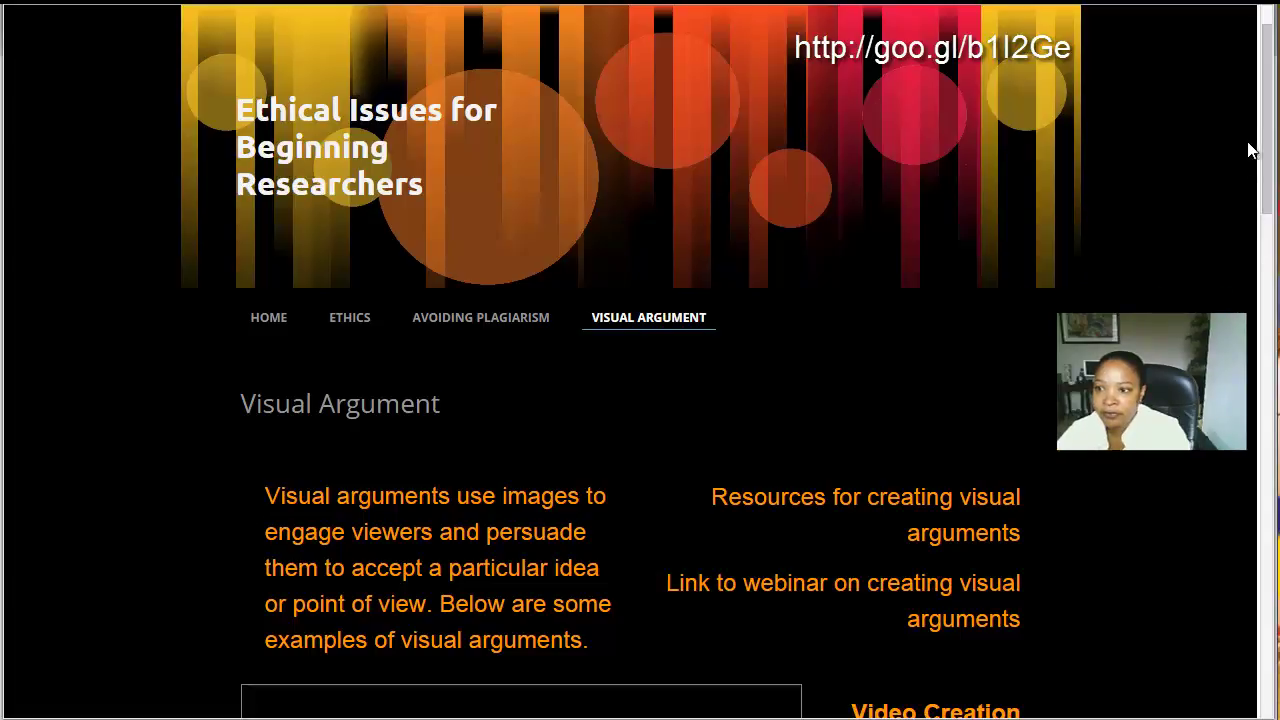
Scroll down to the embedded Visual Argumentation Slides deck and advance it to slide 2.
{"action": "left_click_drag", "start_coordinate": [1268, 126], "coordinate": [1229, 269]}
{"action": "scroll", "coordinate": [1229, 269], "scroll_direction": "down", "scroll_amount": 1}
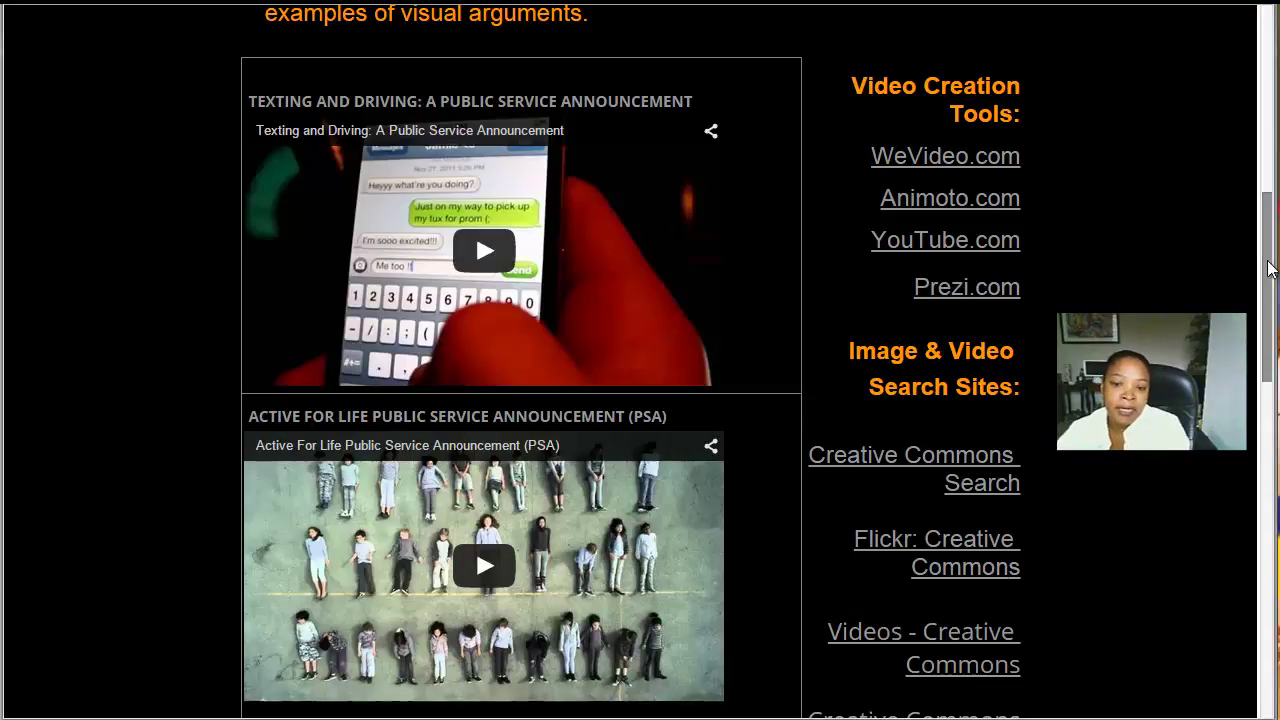
{"action": "mouse_move", "coordinate": [1266, 272]}
{"action": "left_mouse_down"}
{"action": "mouse_move", "coordinate": [1259, 367]}
{"action": "mouse_move", "coordinate": [1266, 281]}
{"action": "left_mouse_up"}
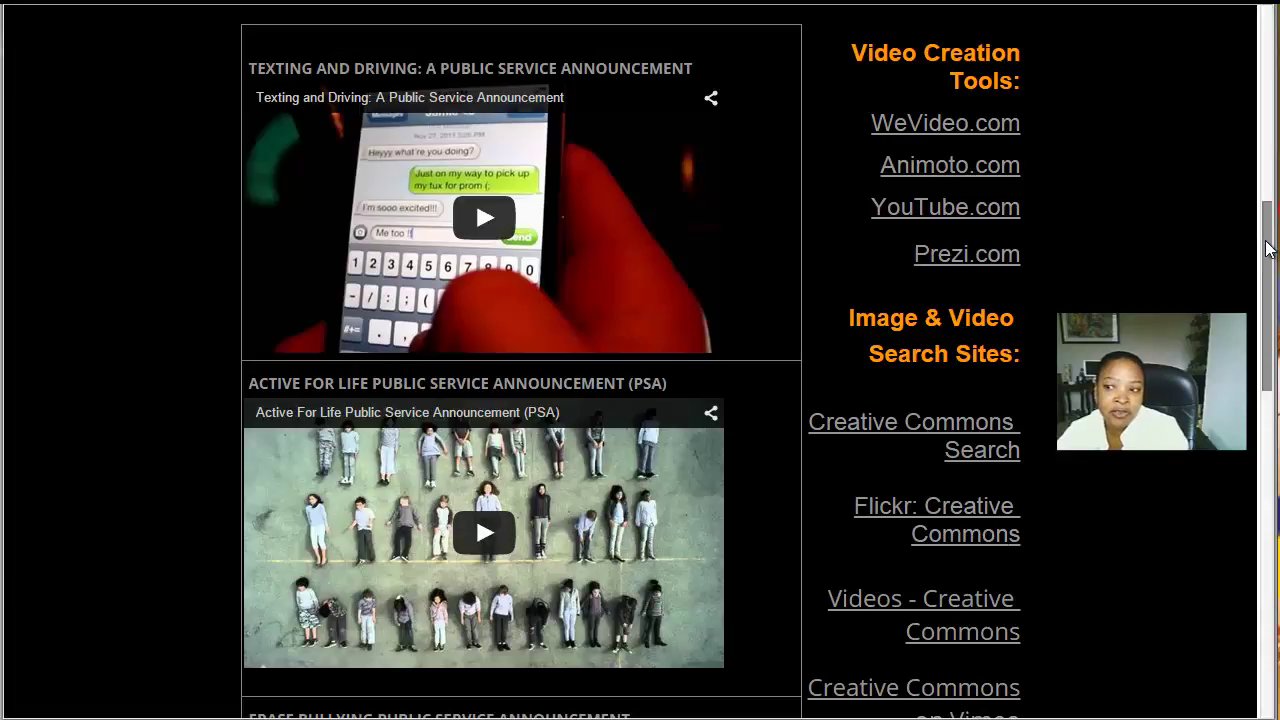
{"action": "left_click_drag", "start_coordinate": [1268, 248], "coordinate": [1250, 476]}
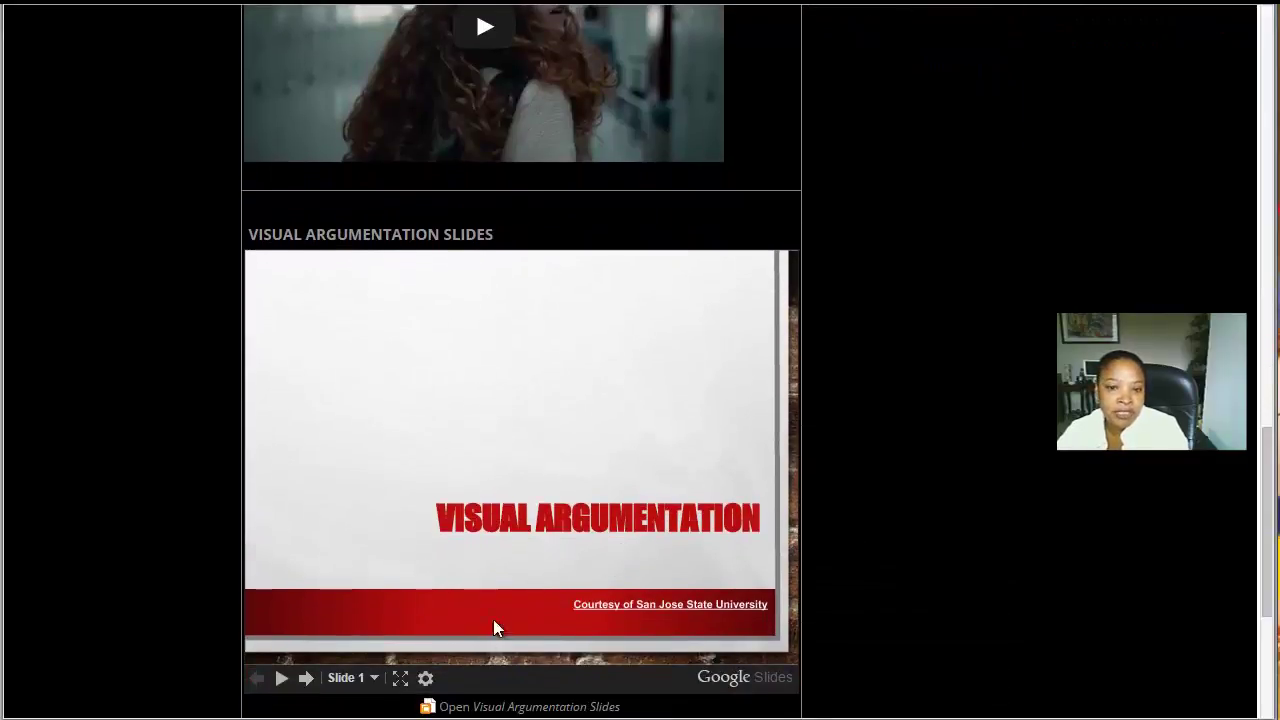
{"action": "left_click", "coordinate": [305, 680]}
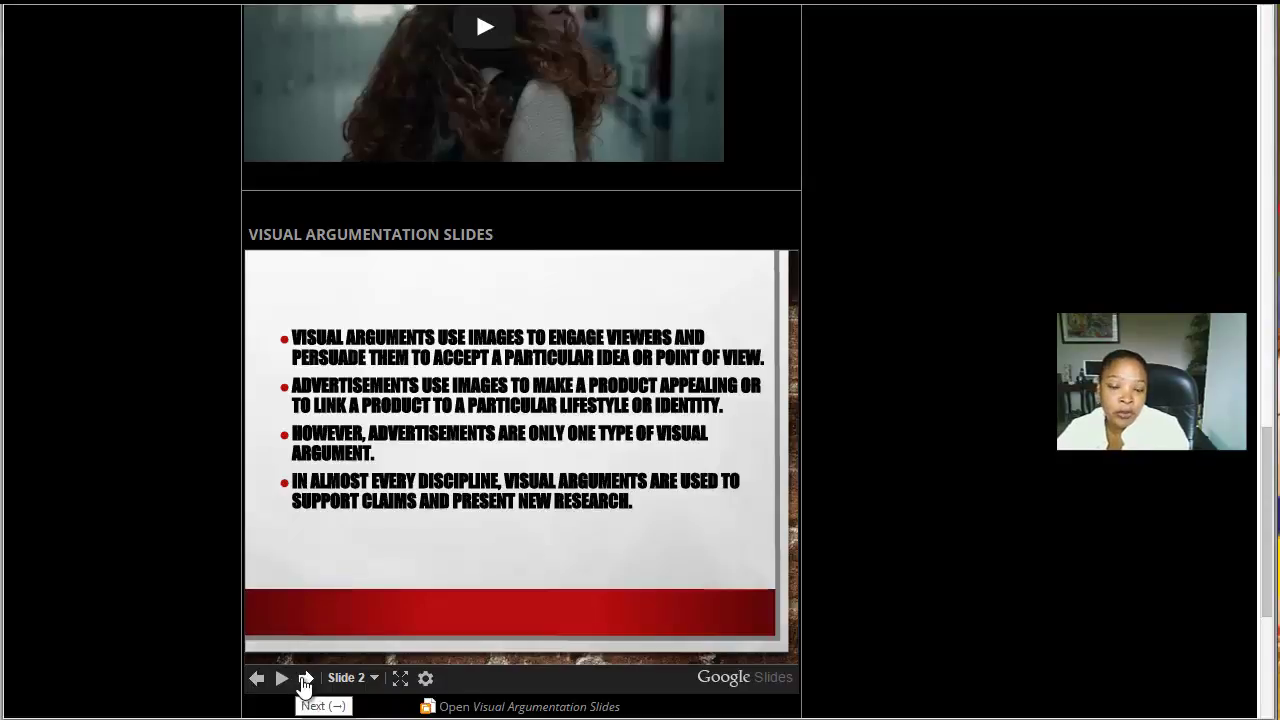
{"action": "scroll", "coordinate": [711, 391], "scroll_direction": "up", "scroll_amount": 4}
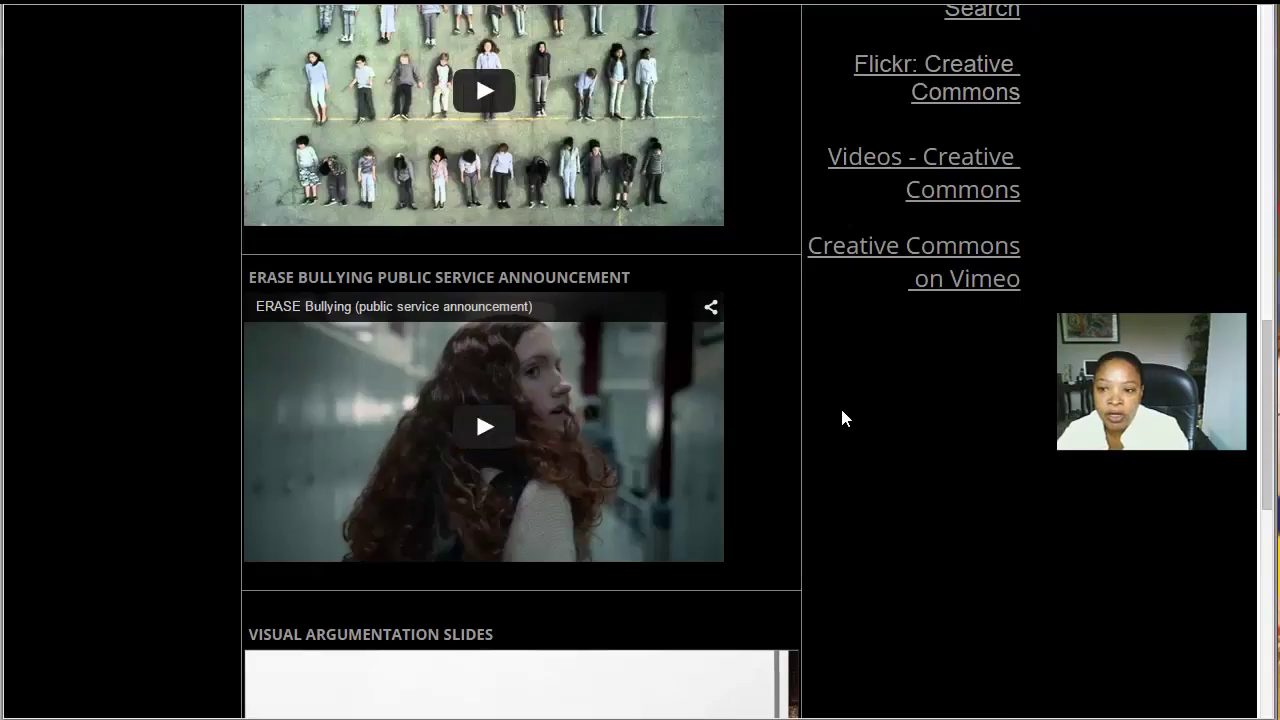
{"action": "scroll", "coordinate": [842, 418], "scroll_direction": "up", "scroll_amount": 6}
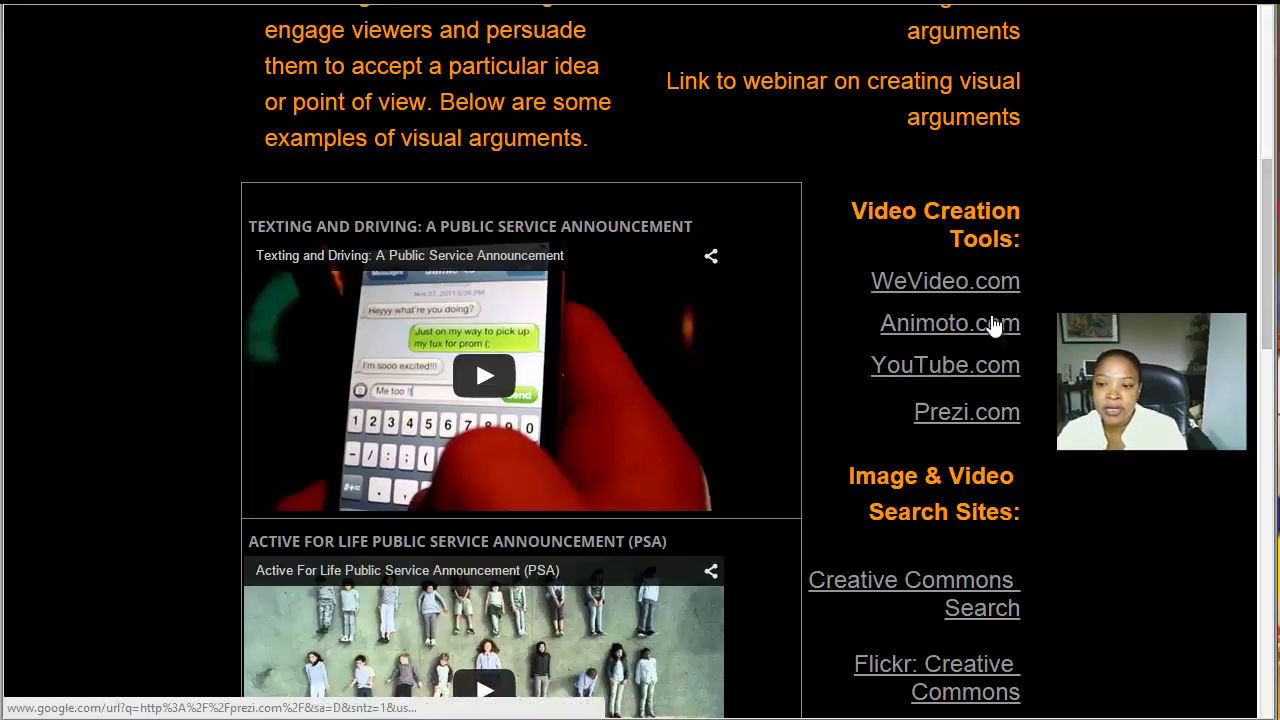
{"action": "scroll", "coordinate": [945, 365], "scroll_direction": "down", "scroll_amount": 3}
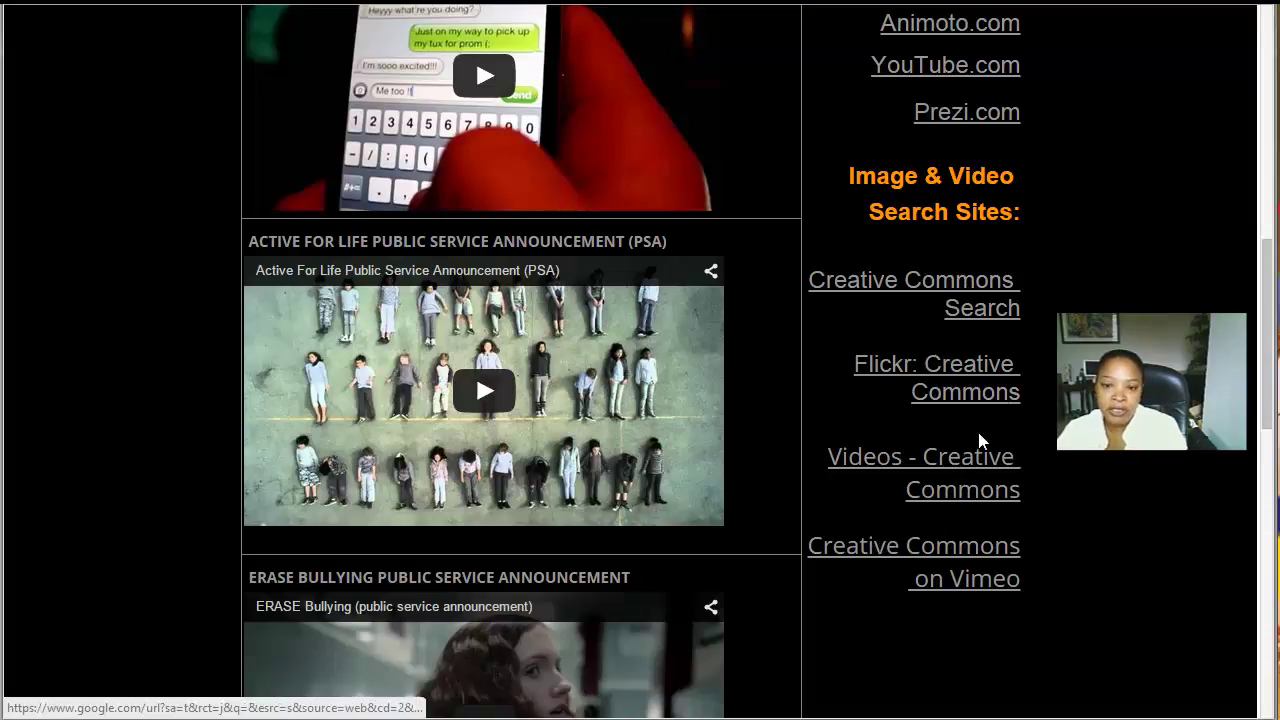
{"action": "scroll", "coordinate": [1143, 280], "scroll_direction": "up", "scroll_amount": 3}
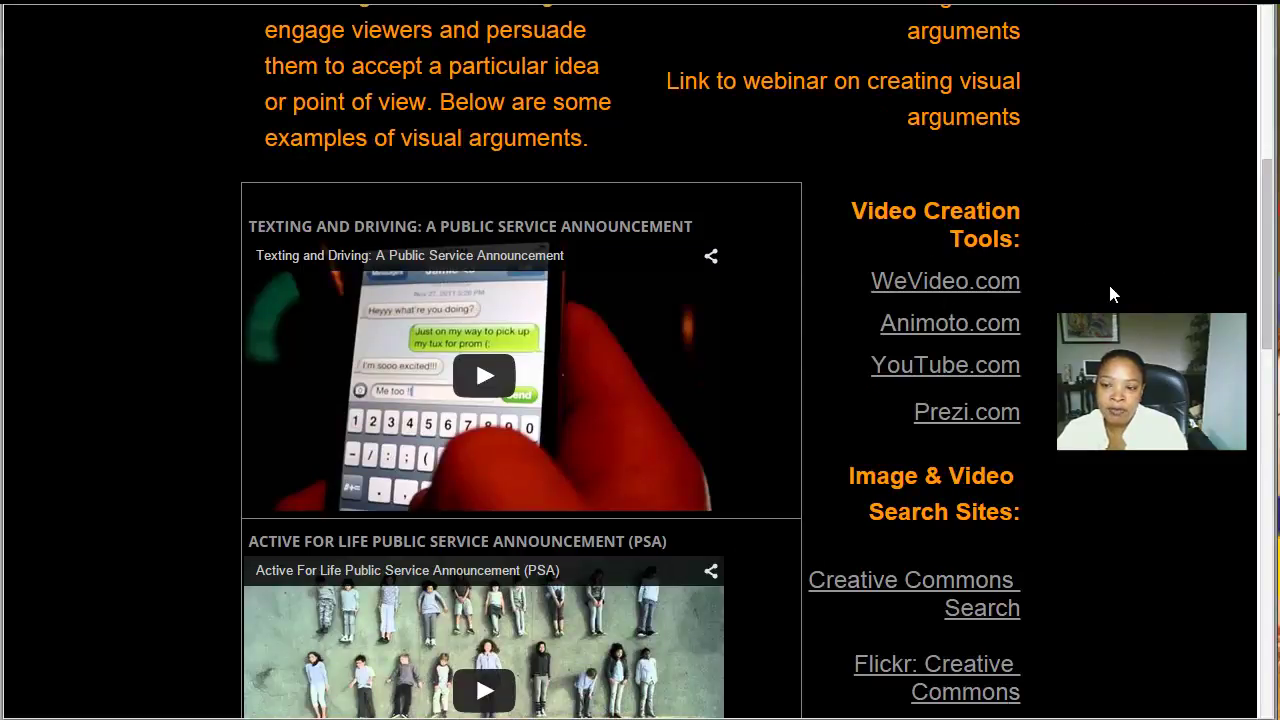
{"action": "scroll", "coordinate": [1112, 285], "scroll_direction": "down", "scroll_amount": 2}
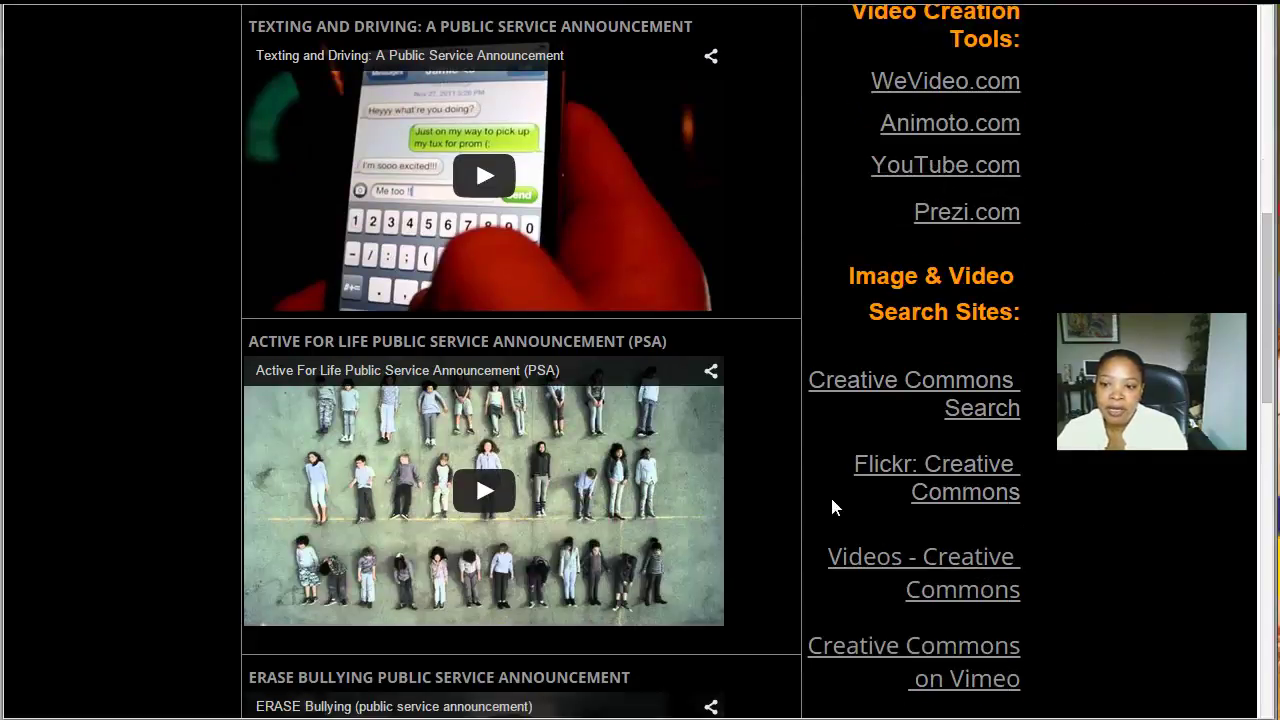
Open Creative Commons Search and send the 'recycle' query to Google web search.
{"action": "left_click", "coordinate": [914, 394]}
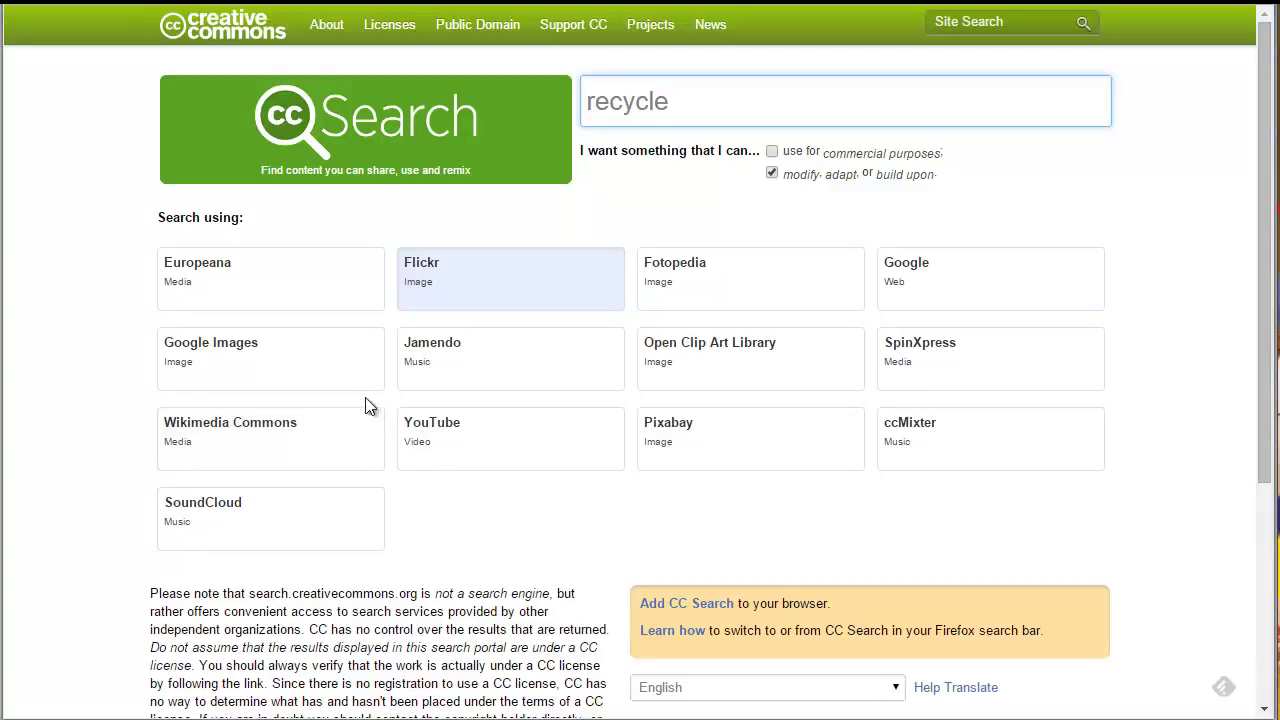
{"action": "left_click_drag", "start_coordinate": [670, 108], "coordinate": [571, 148]}
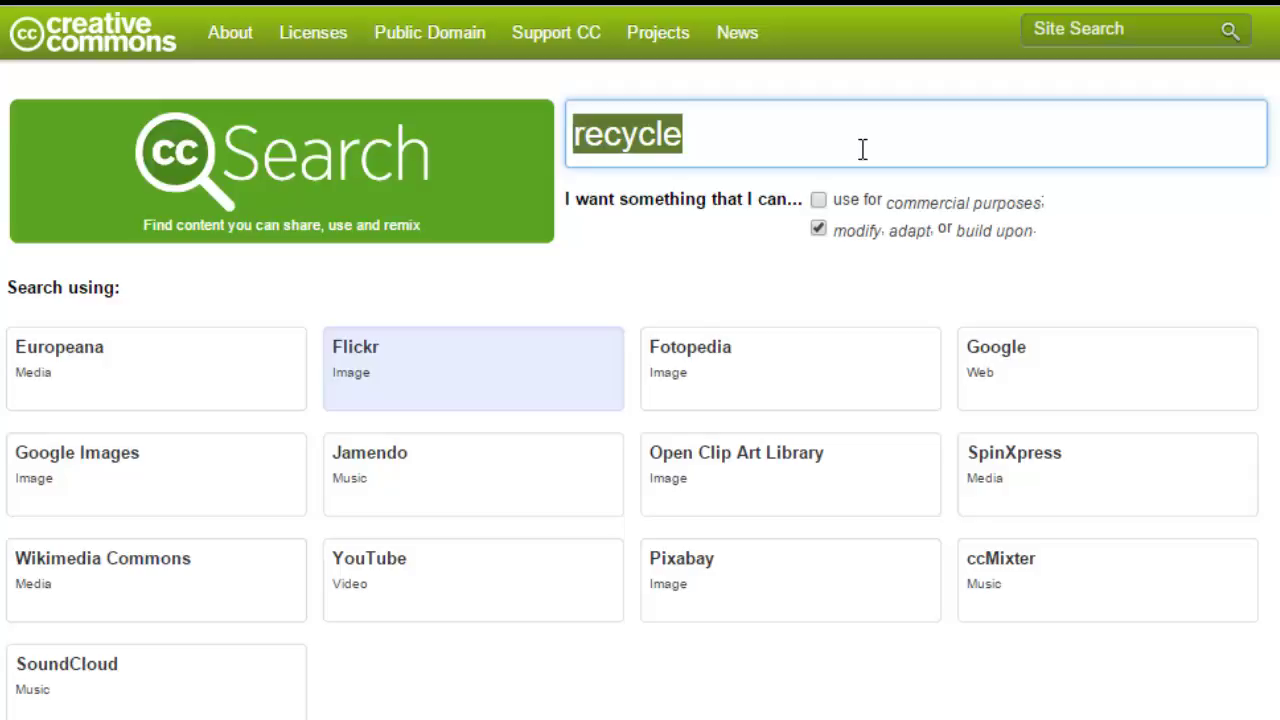
{"action": "left_click", "coordinate": [735, 137]}
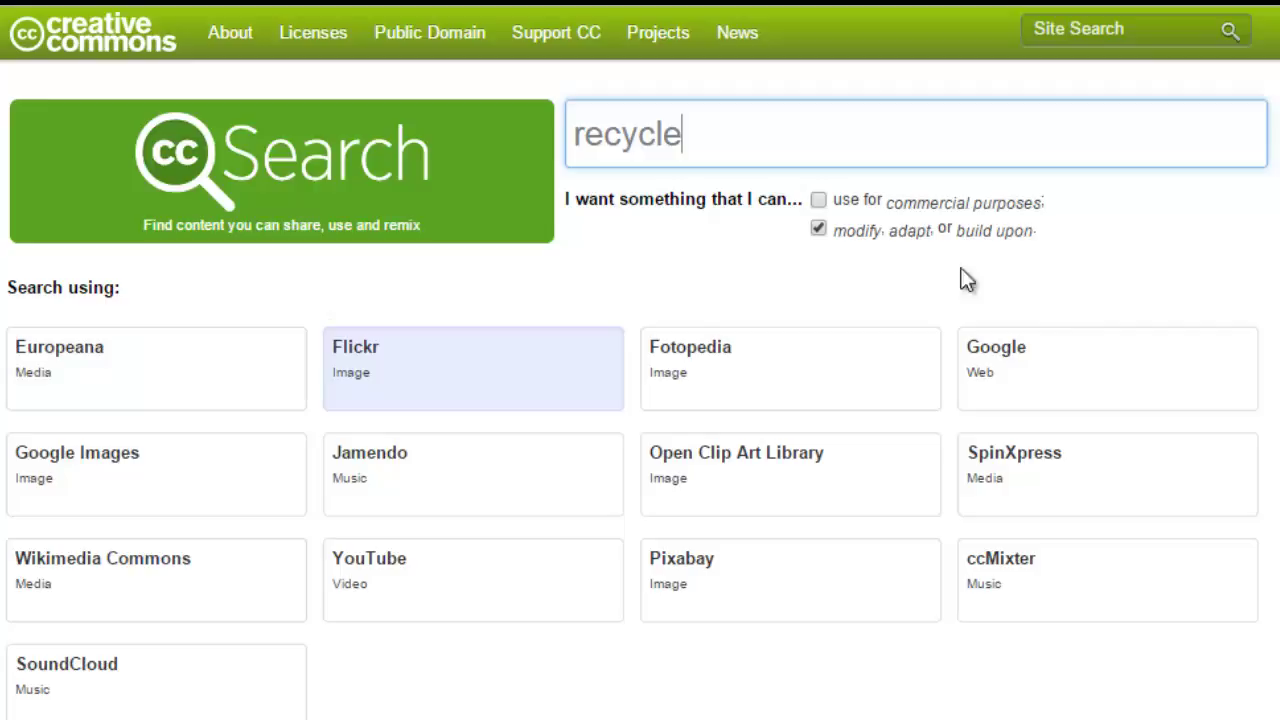
{"action": "left_click", "coordinate": [1006, 386]}
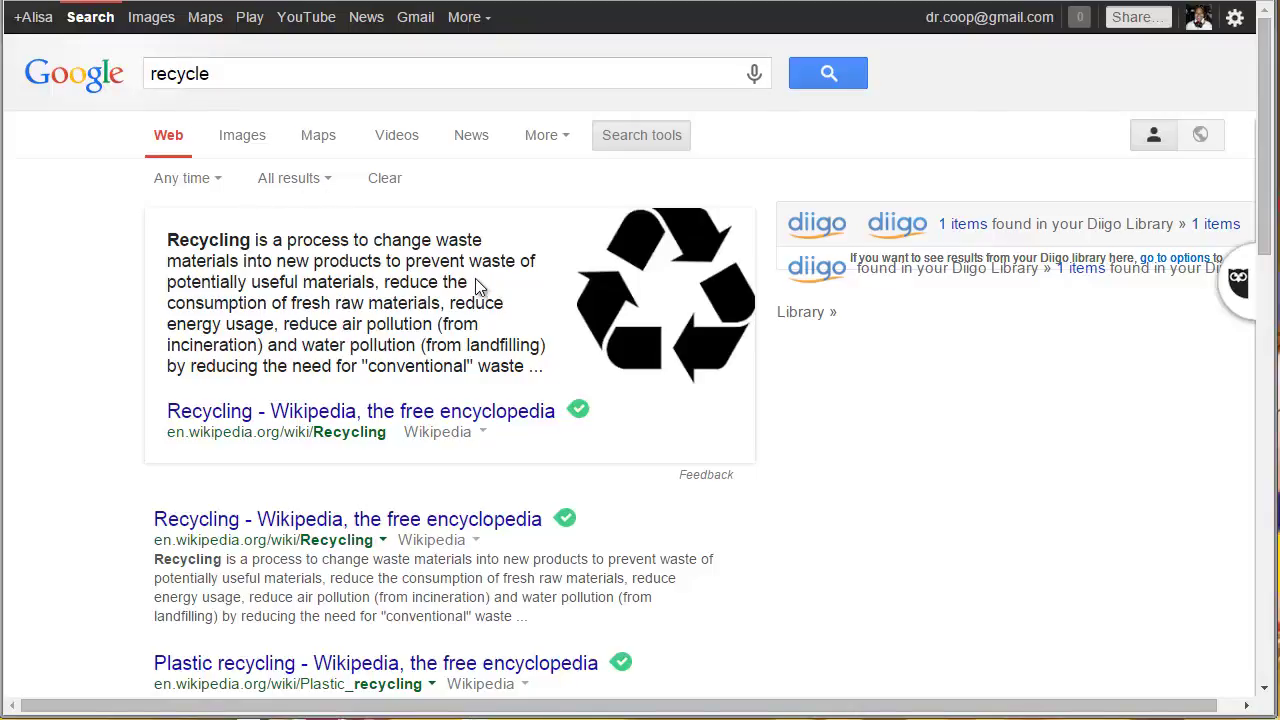
Switch the recycle results to Google Images and check the usage-rights filter options.
{"action": "scroll", "coordinate": [474, 285], "scroll_direction": "down", "scroll_amount": 1}
{"action": "scroll", "coordinate": [475, 298], "scroll_direction": "up", "scroll_amount": 1}
{"action": "left_click", "coordinate": [242, 137]}
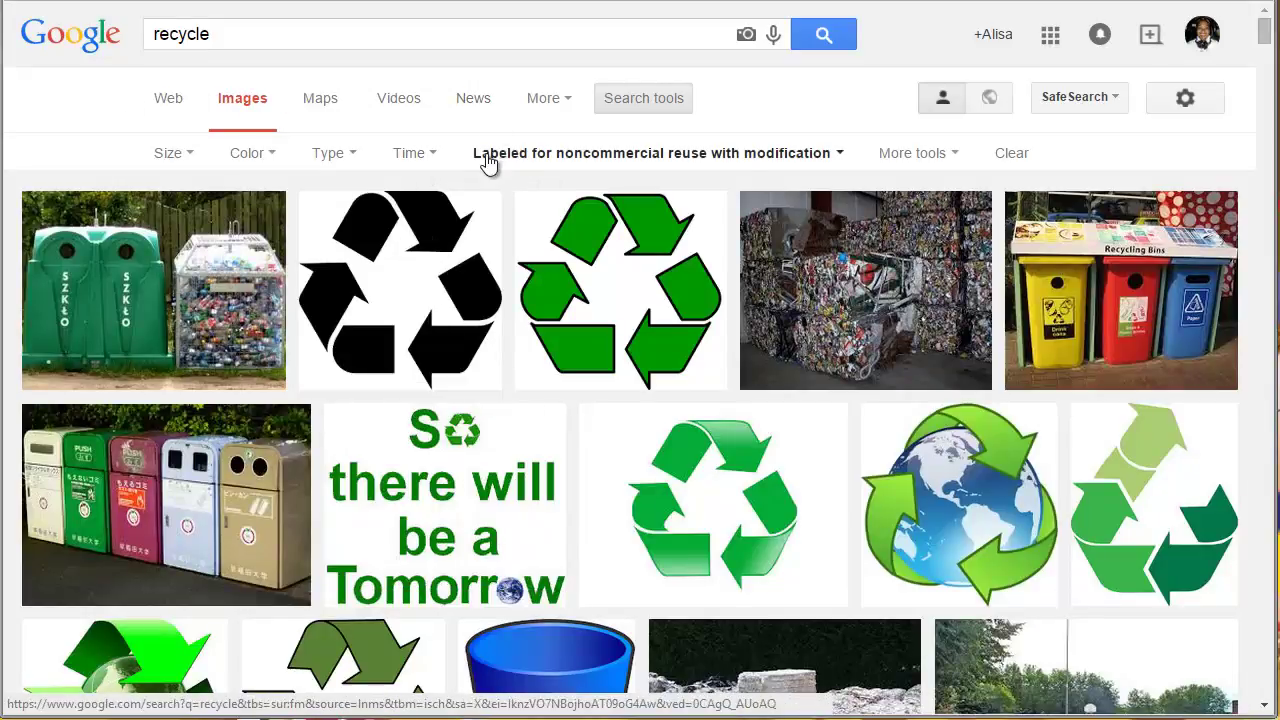
{"action": "left_click", "coordinate": [841, 156]}
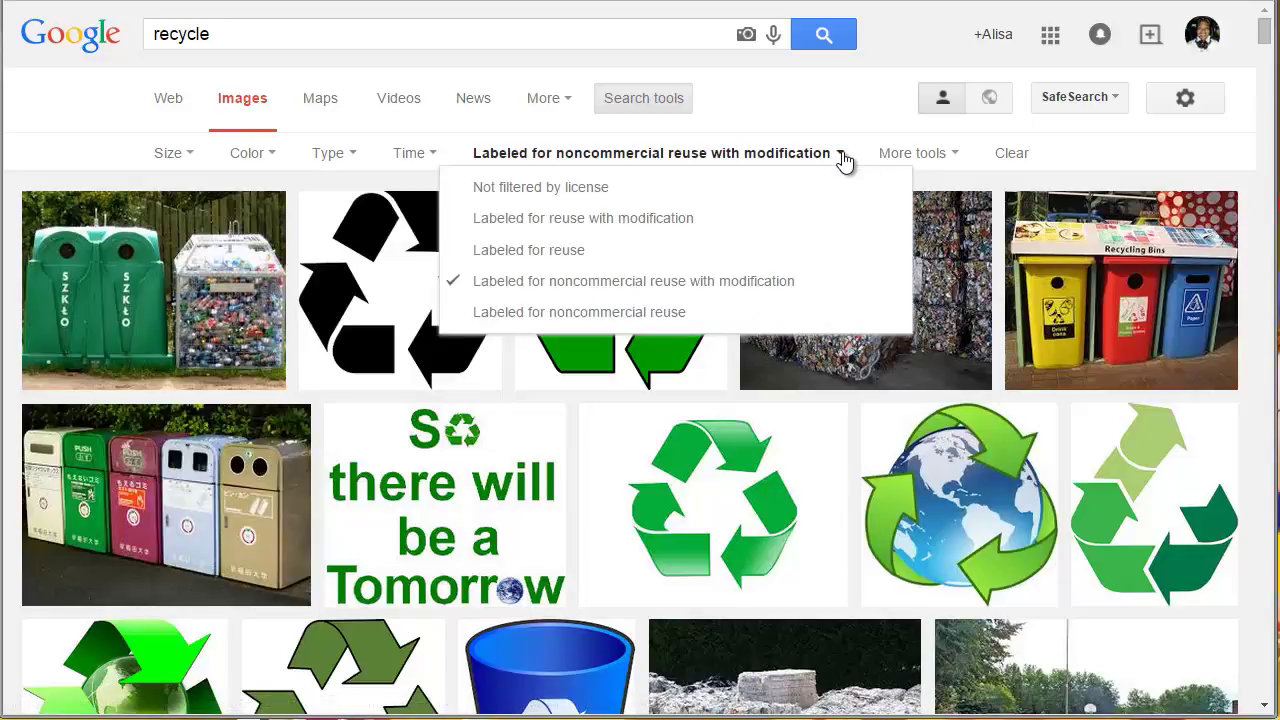
{"action": "left_click", "coordinate": [843, 158]}
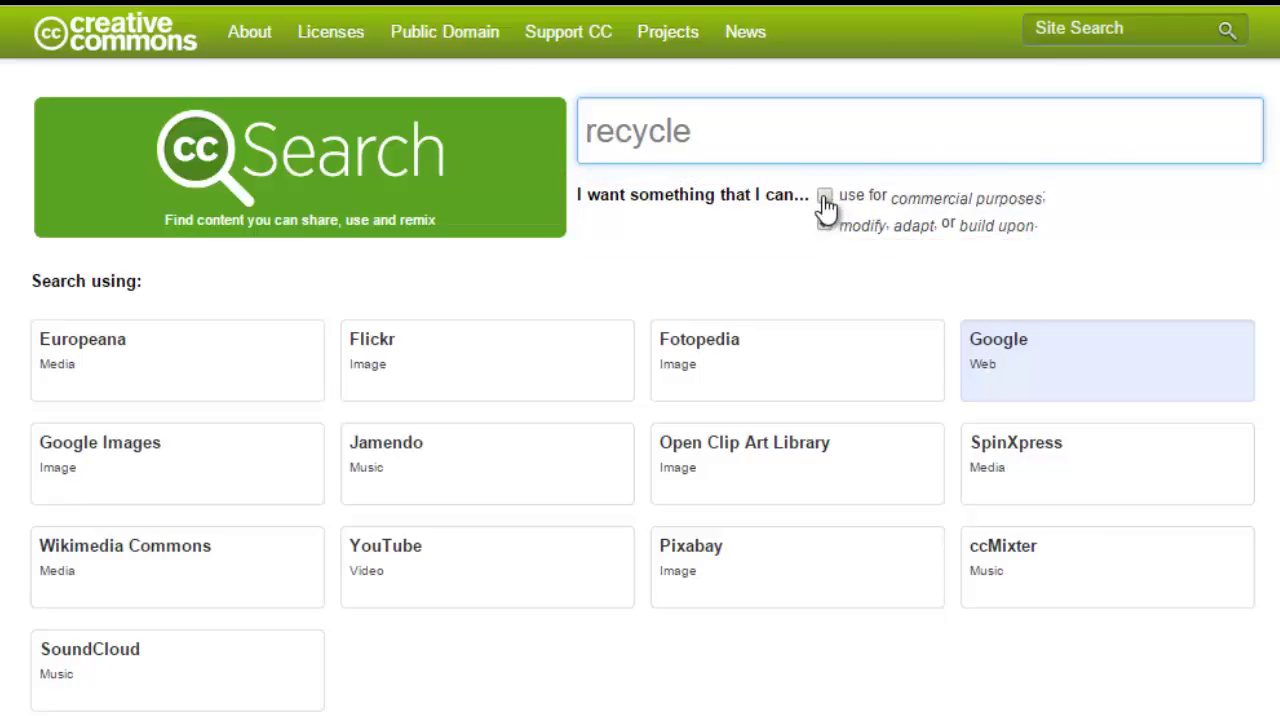
Tick 'modify, adapt or build upon' on CC Search, leaving commercial use unchecked.
{"action": "left_click", "coordinate": [824, 224]}
Send the recycle search to Google again and view its image results.
{"action": "left_click", "coordinate": [1020, 367]}
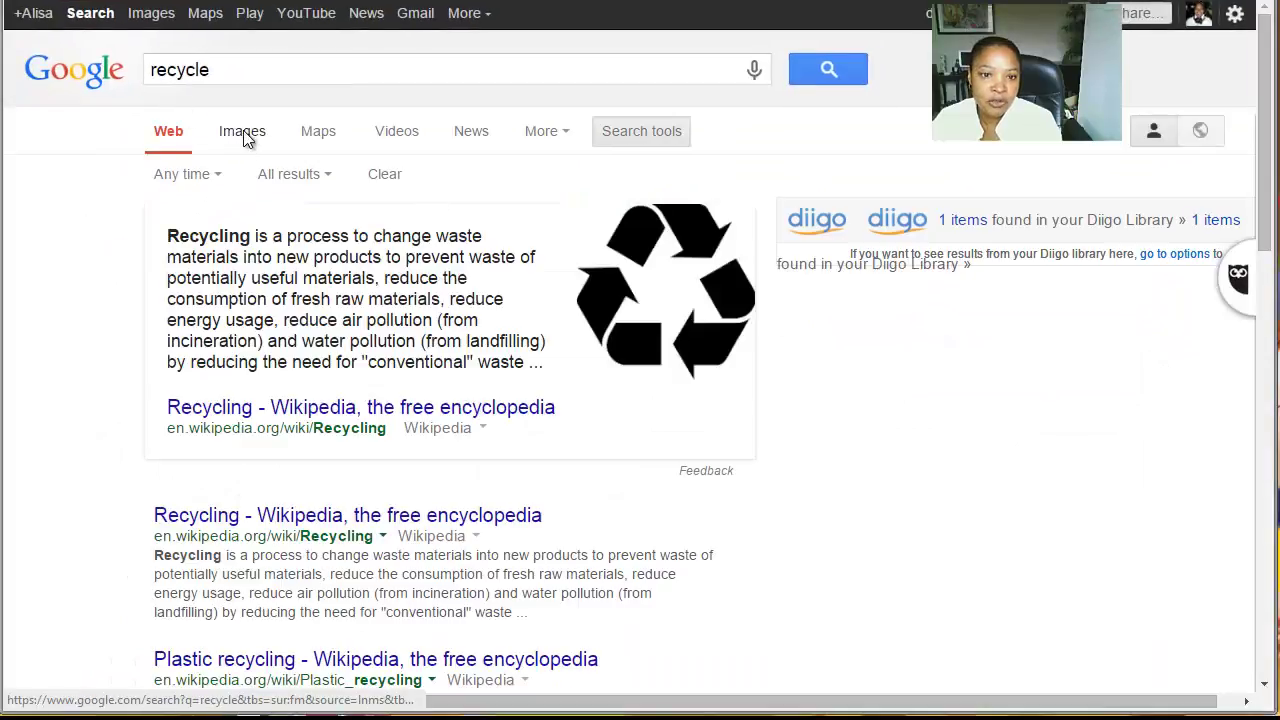
{"action": "left_click", "coordinate": [245, 138]}
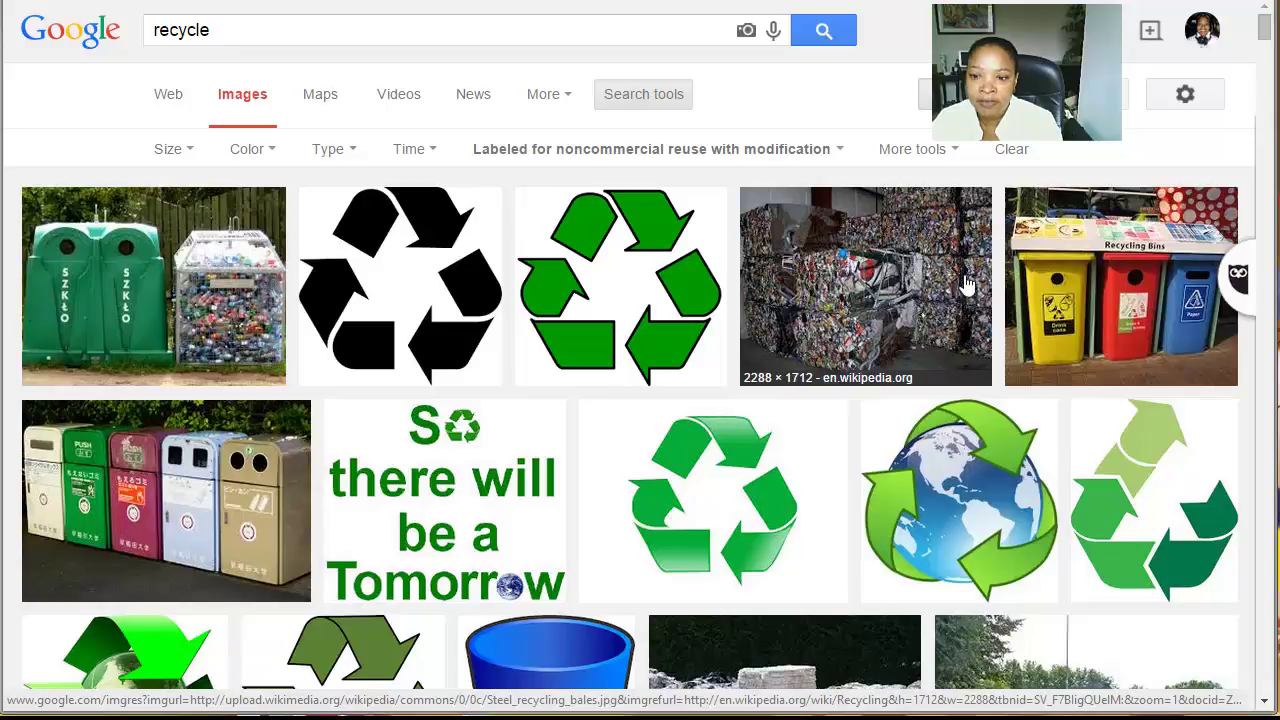
Save the photo of bales of crushed cans as recycle1.jpg.
{"action": "left_click", "coordinate": [860, 283]}
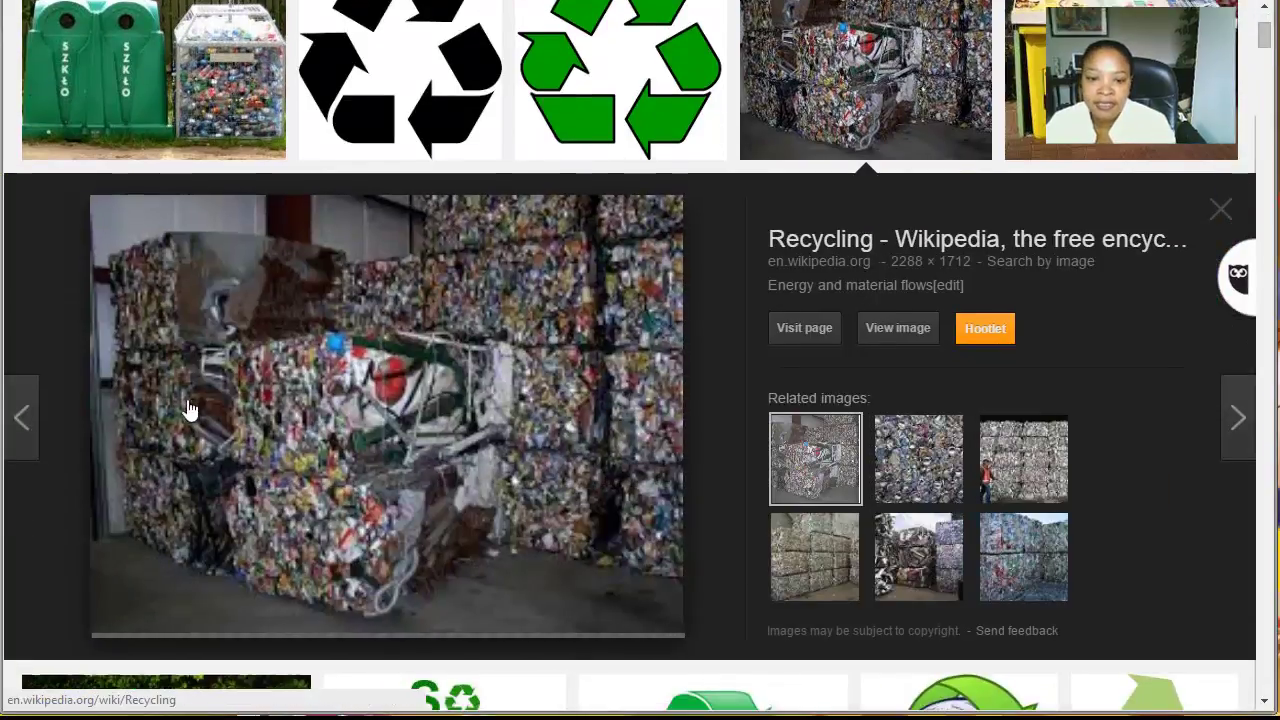
{"action": "right_click", "coordinate": [447, 365]}
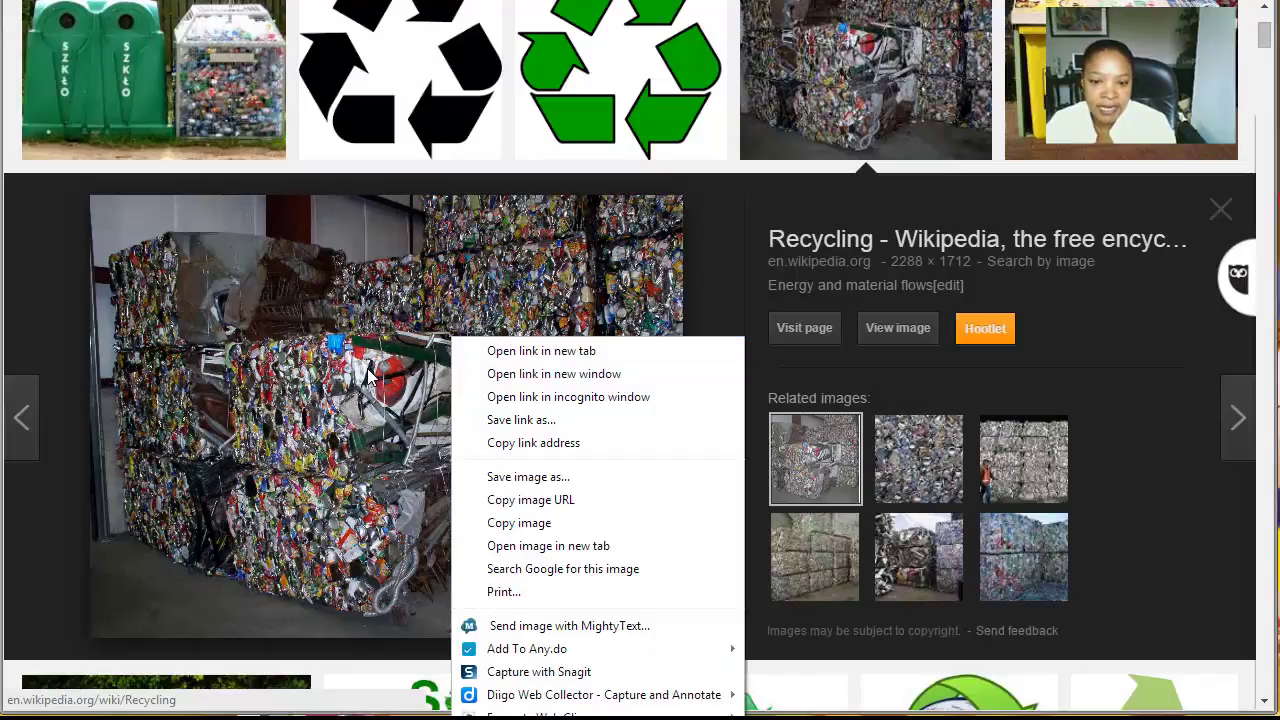
{"action": "left_click", "coordinate": [510, 477]}
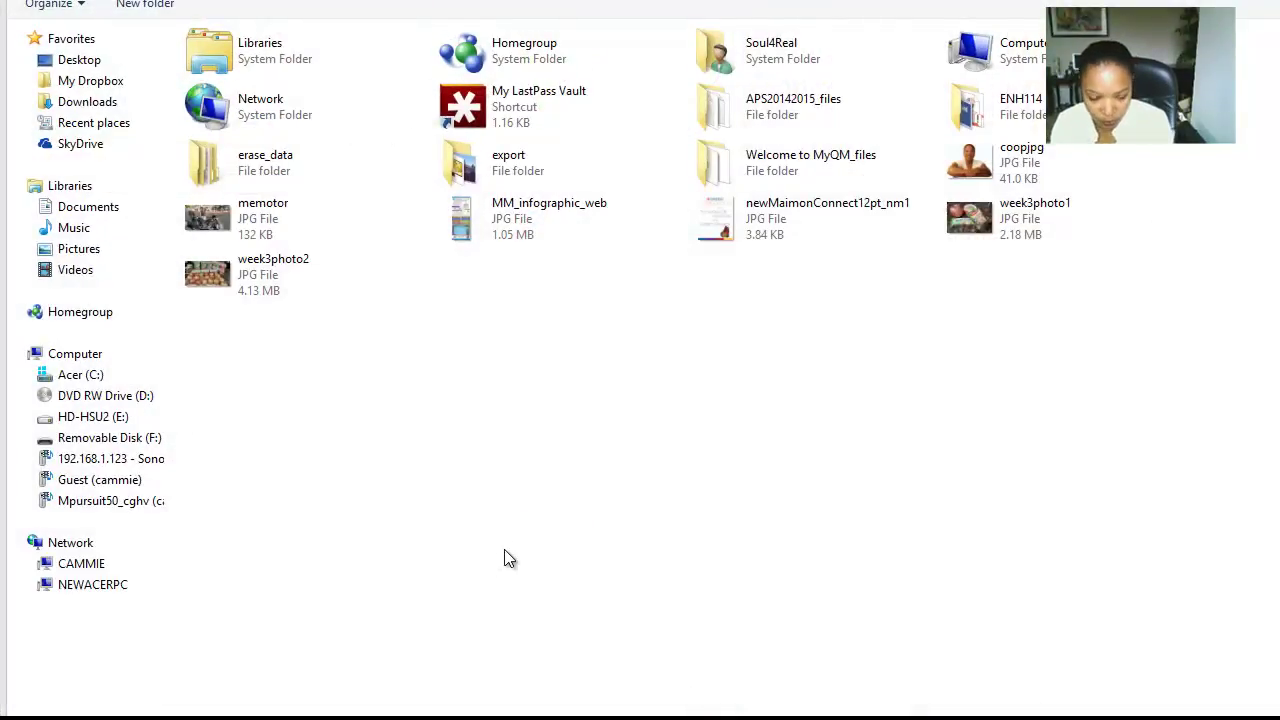
{"action": "key", "text": "Return"}
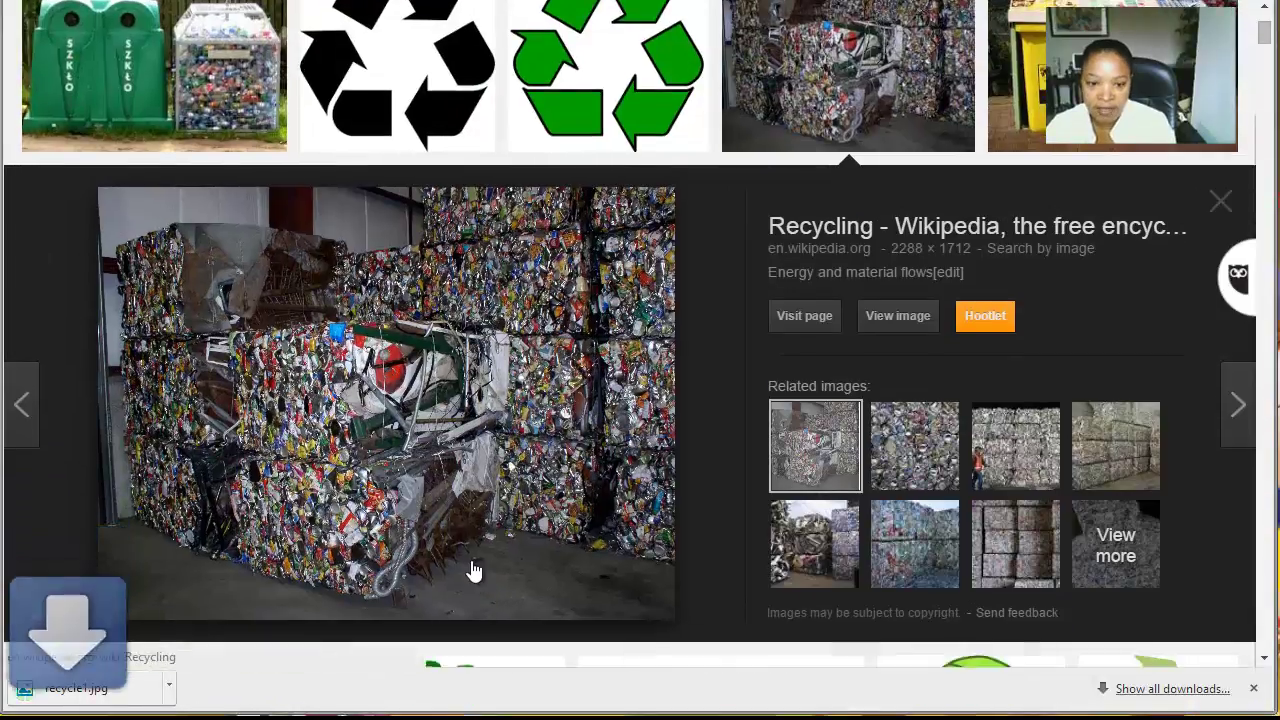
Browse related dump photos and save the two-women photo as recycle2.jpg.
{"action": "scroll", "coordinate": [638, 360], "scroll_direction": "down", "scroll_amount": 10}
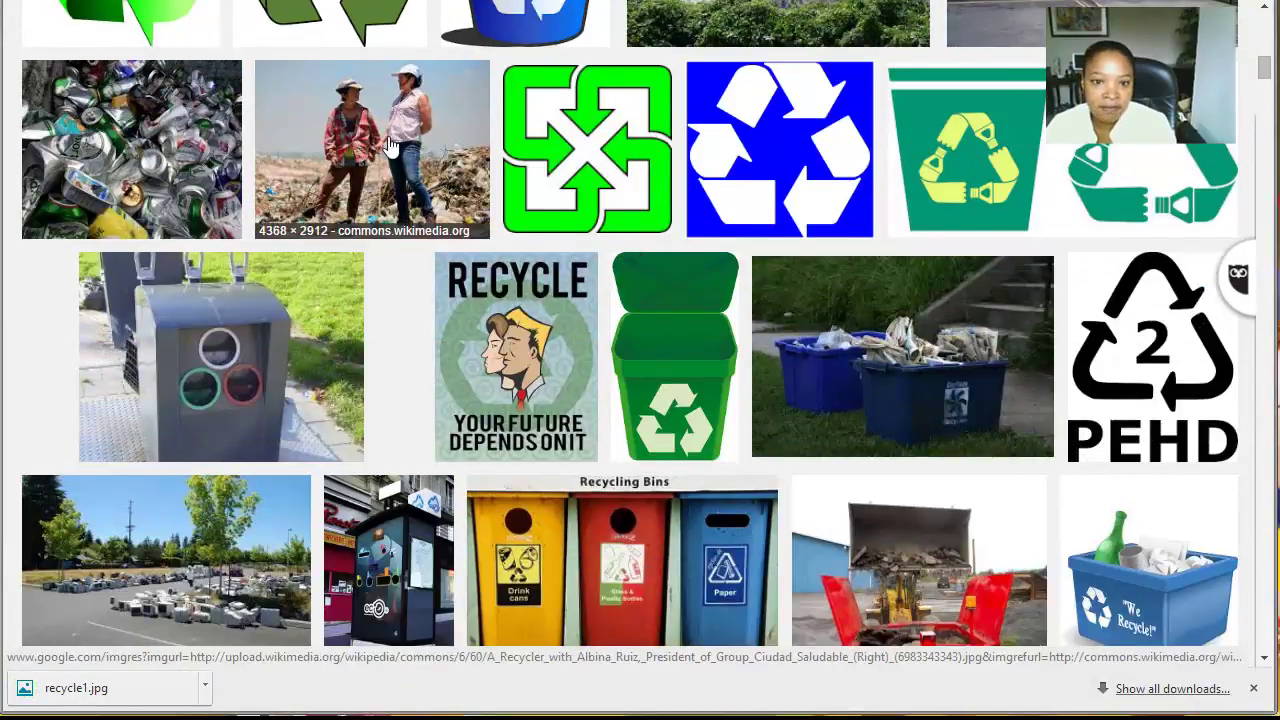
{"action": "left_click", "coordinate": [378, 182]}
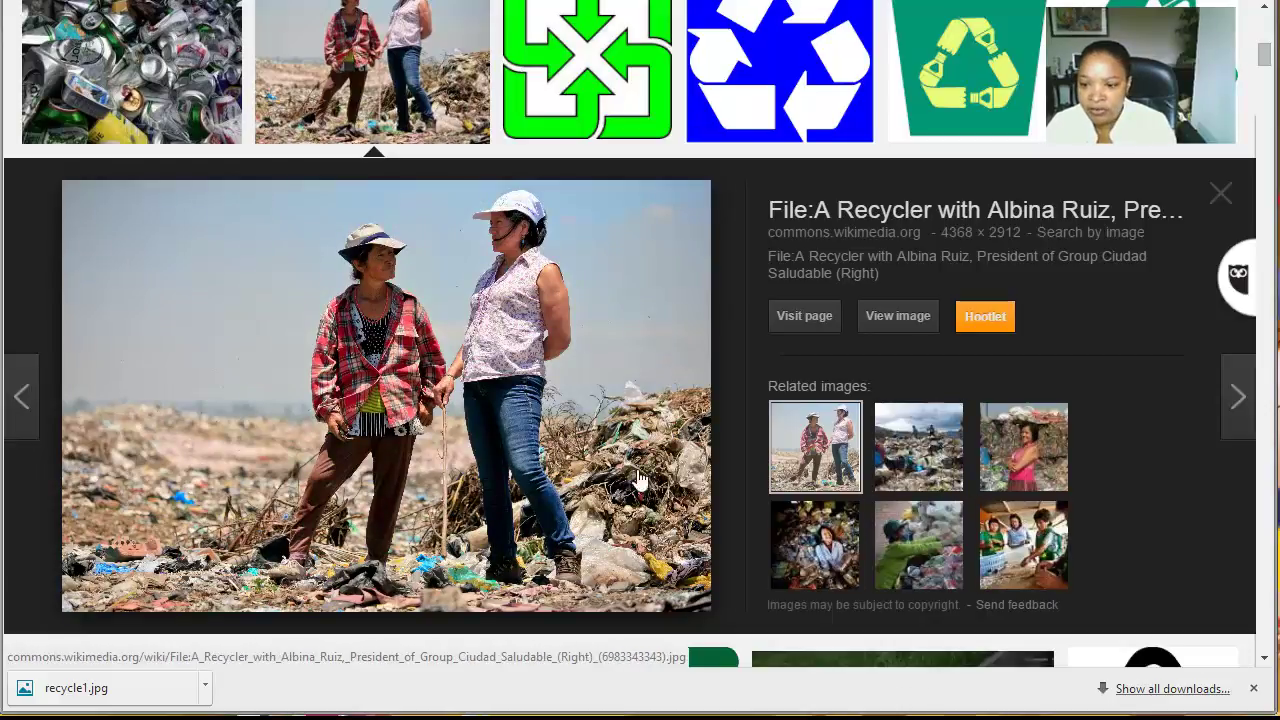
{"action": "left_click", "coordinate": [1030, 458]}
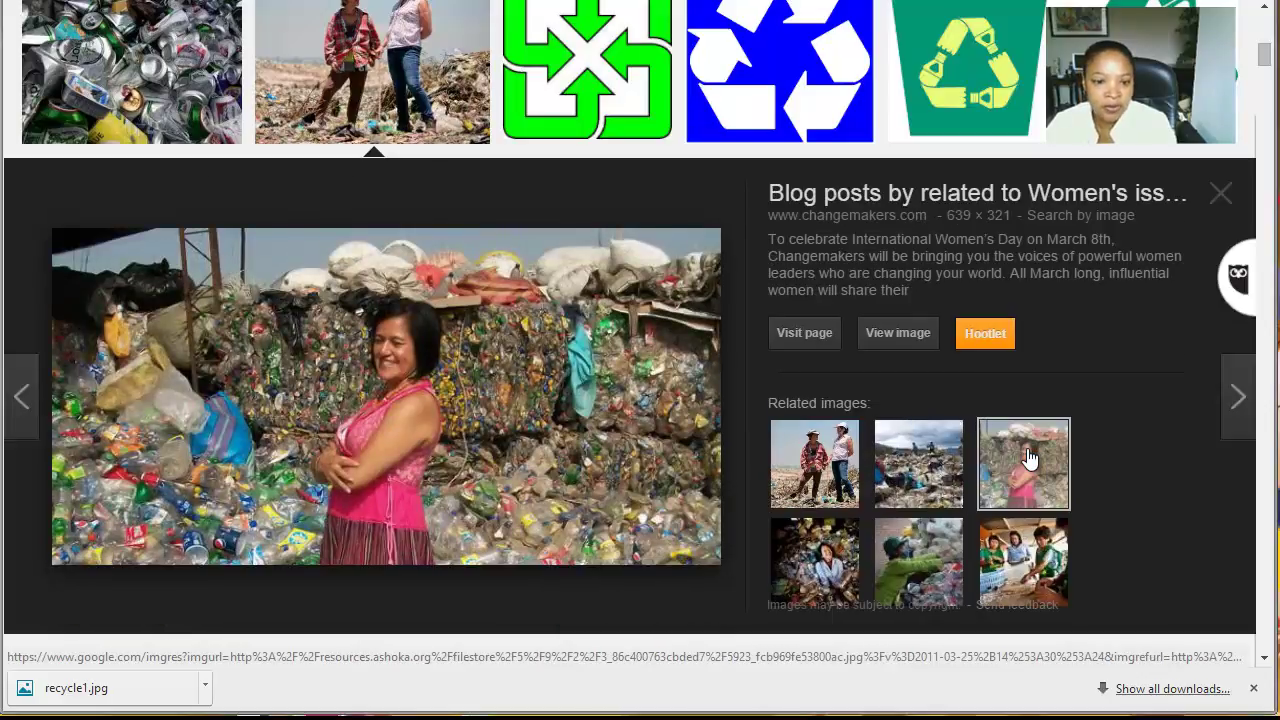
{"action": "left_click", "coordinate": [910, 472]}
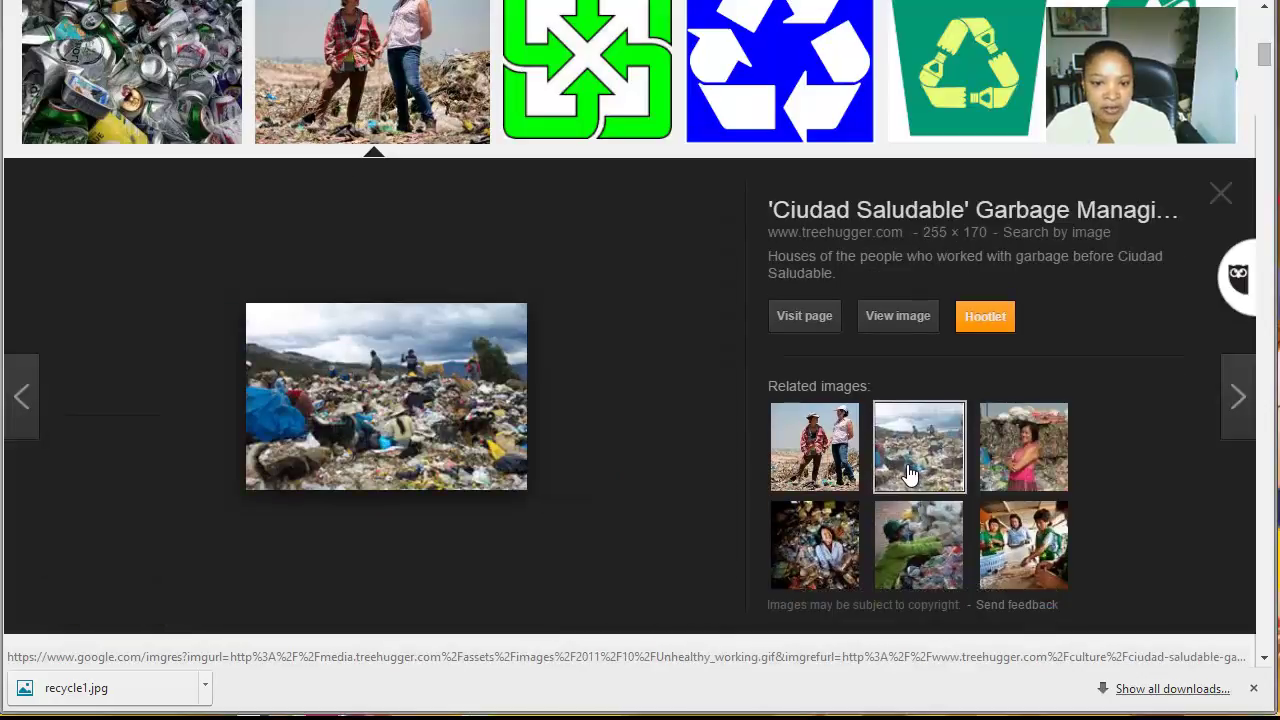
{"action": "left_click", "coordinate": [818, 470]}
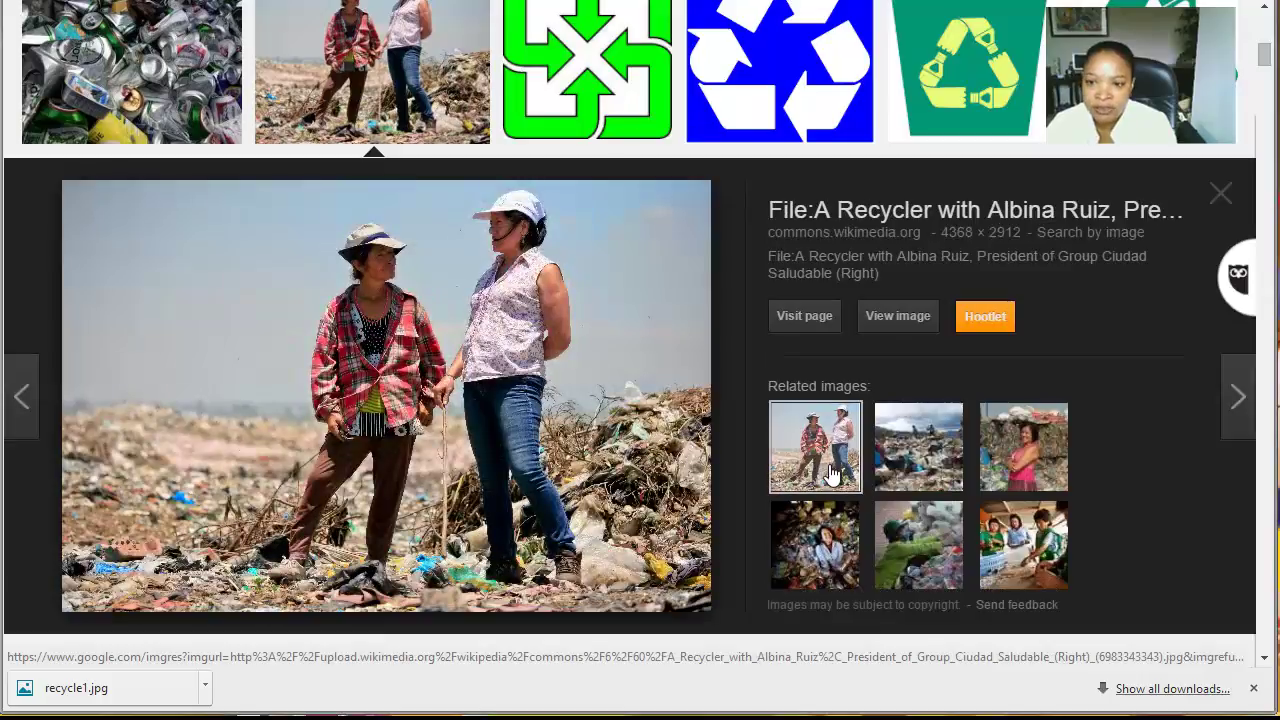
{"action": "right_click", "coordinate": [420, 424]}
{"action": "left_click", "coordinate": [501, 474]}
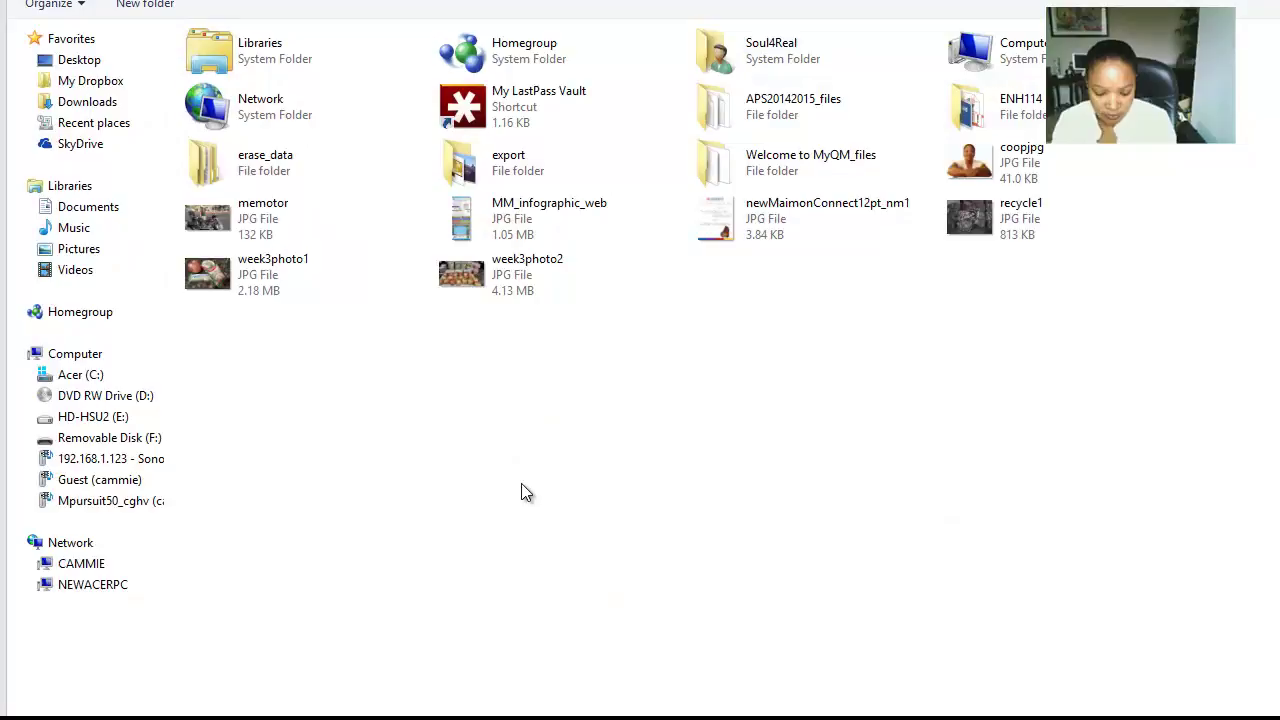
{"action": "key", "text": "Return"}
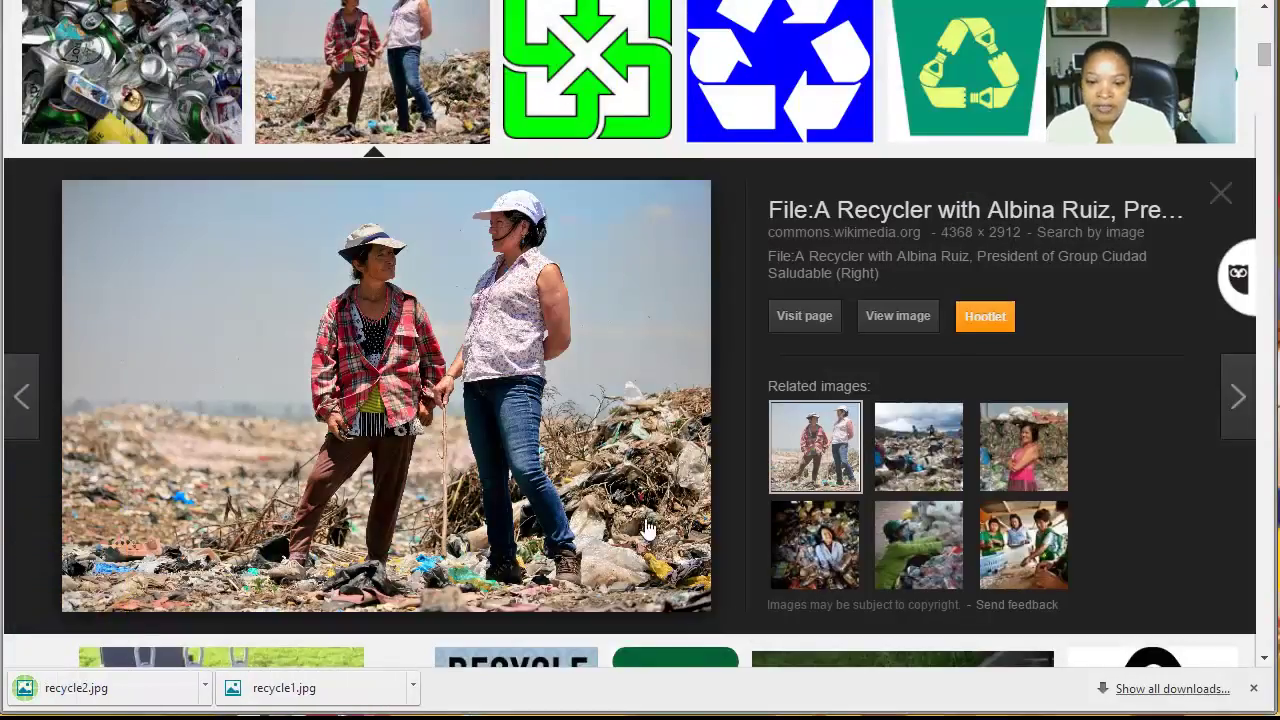
{"action": "scroll", "coordinate": [685, 395], "scroll_direction": "down", "scroll_amount": 10}
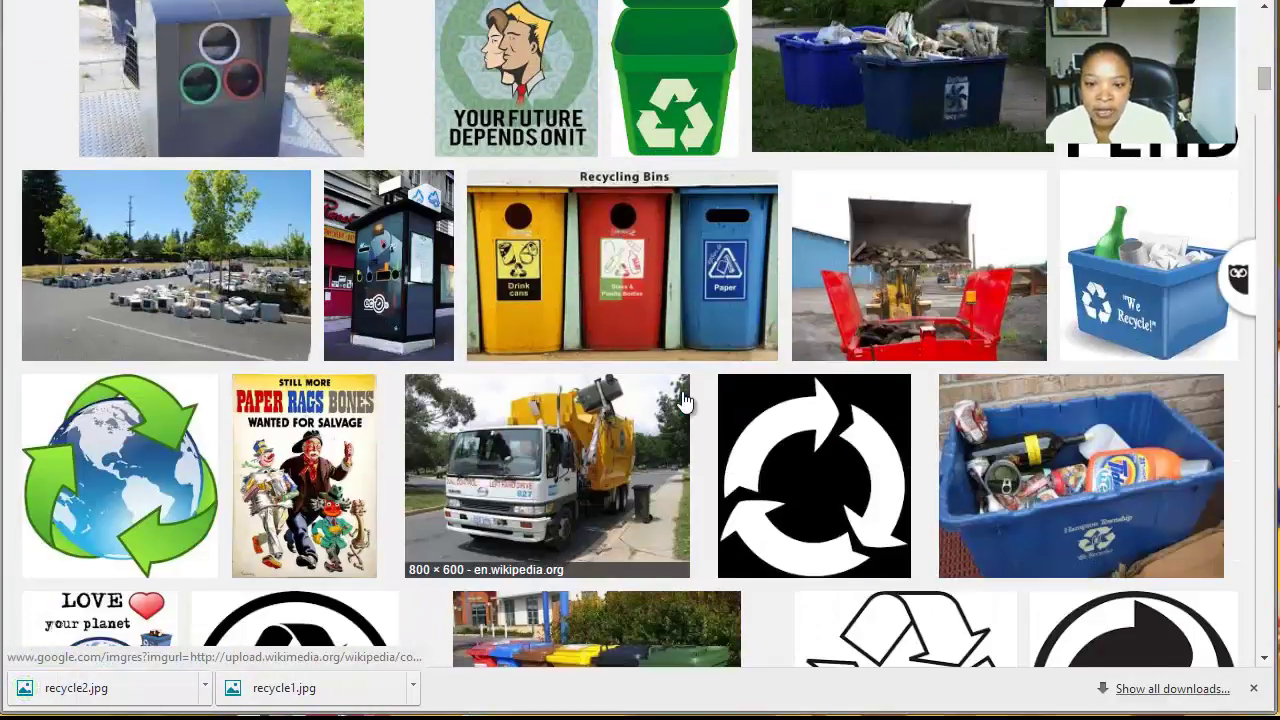
{"action": "scroll", "coordinate": [685, 400], "scroll_direction": "down", "scroll_amount": 5}
{"action": "scroll", "coordinate": [685, 400], "scroll_direction": "up", "scroll_amount": 10}
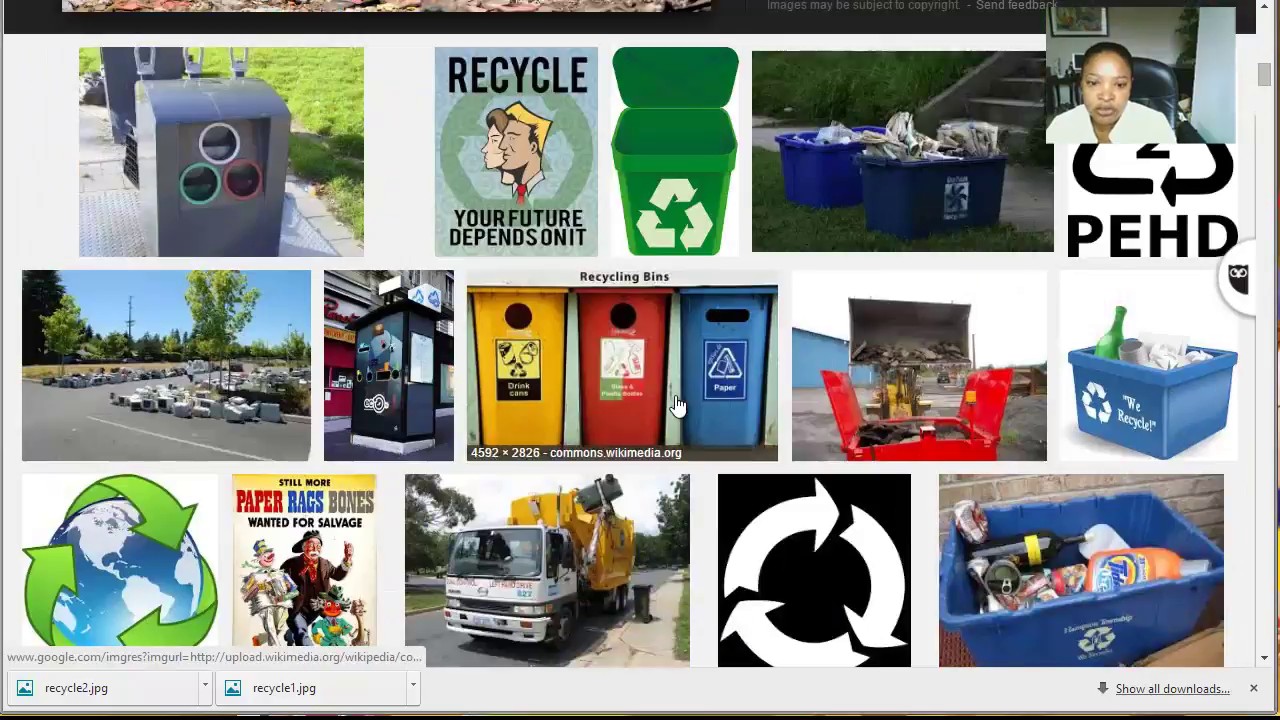
{"action": "scroll", "coordinate": [676, 405], "scroll_direction": "up", "scroll_amount": 3}
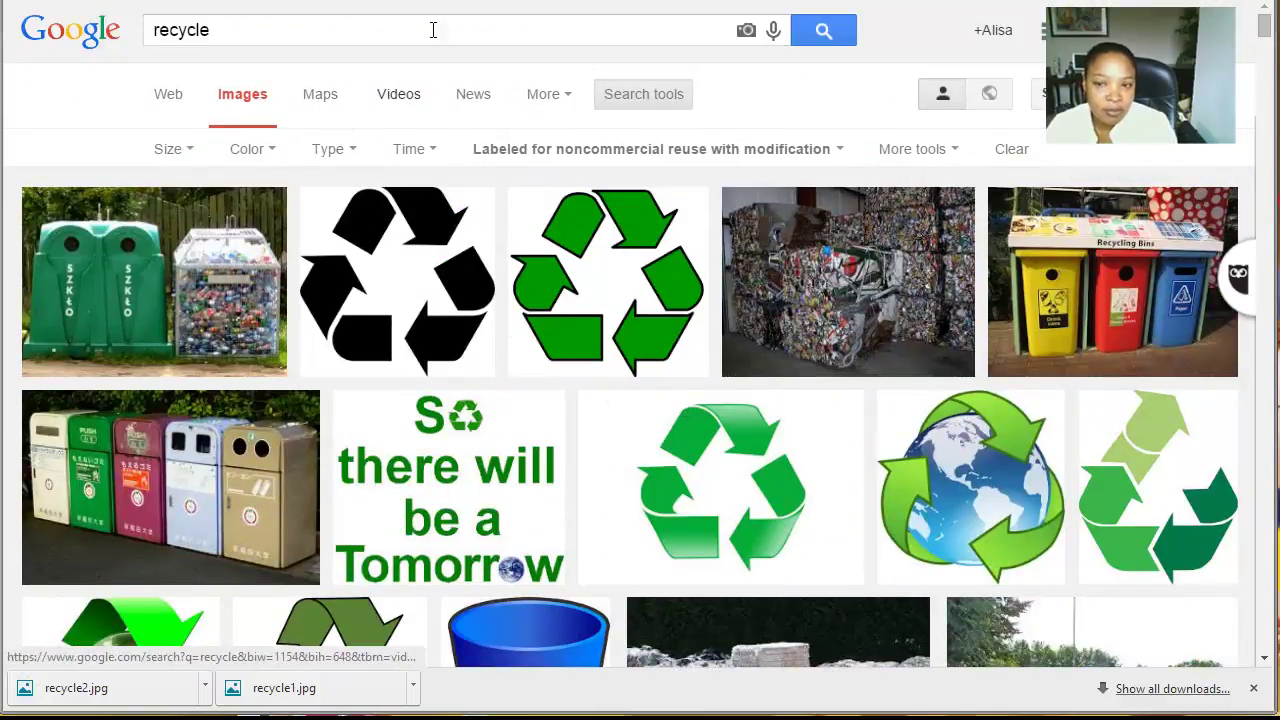
Browse Google's recycle video results, including a NYTimes recycling video.
{"action": "left_click", "coordinate": [403, 95]}
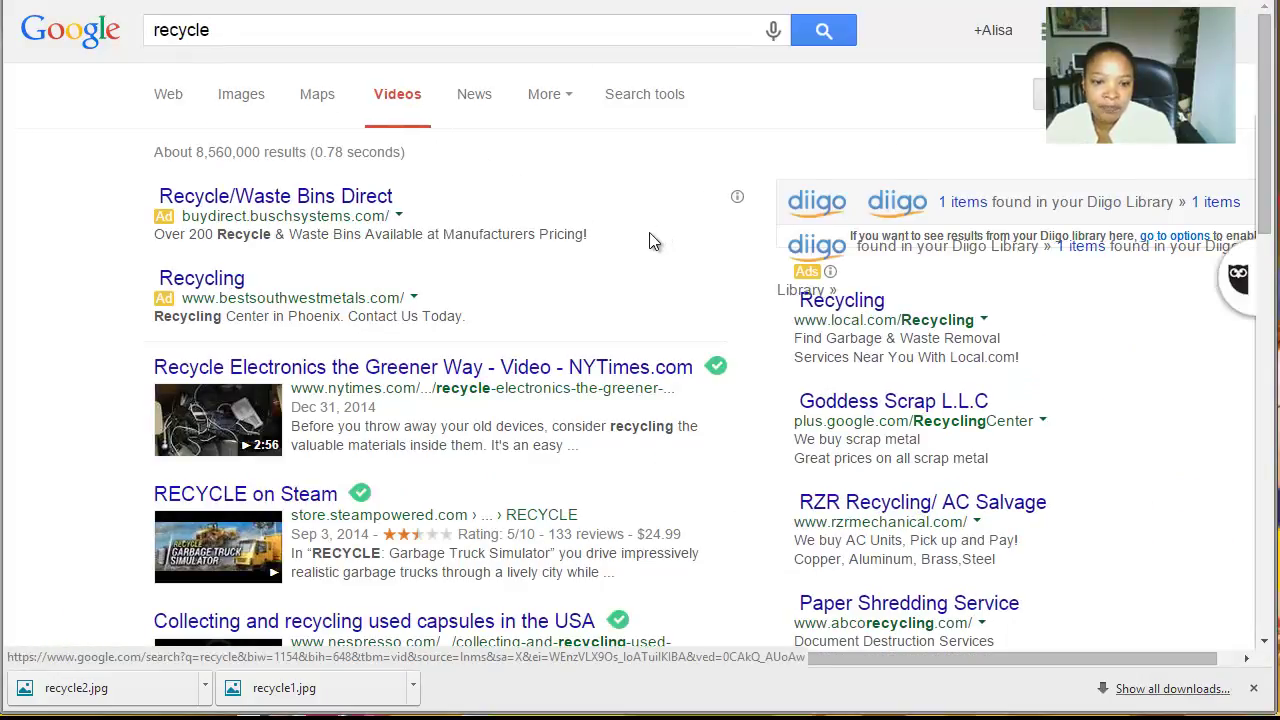
{"action": "scroll", "coordinate": [688, 295], "scroll_direction": "down", "scroll_amount": 2}
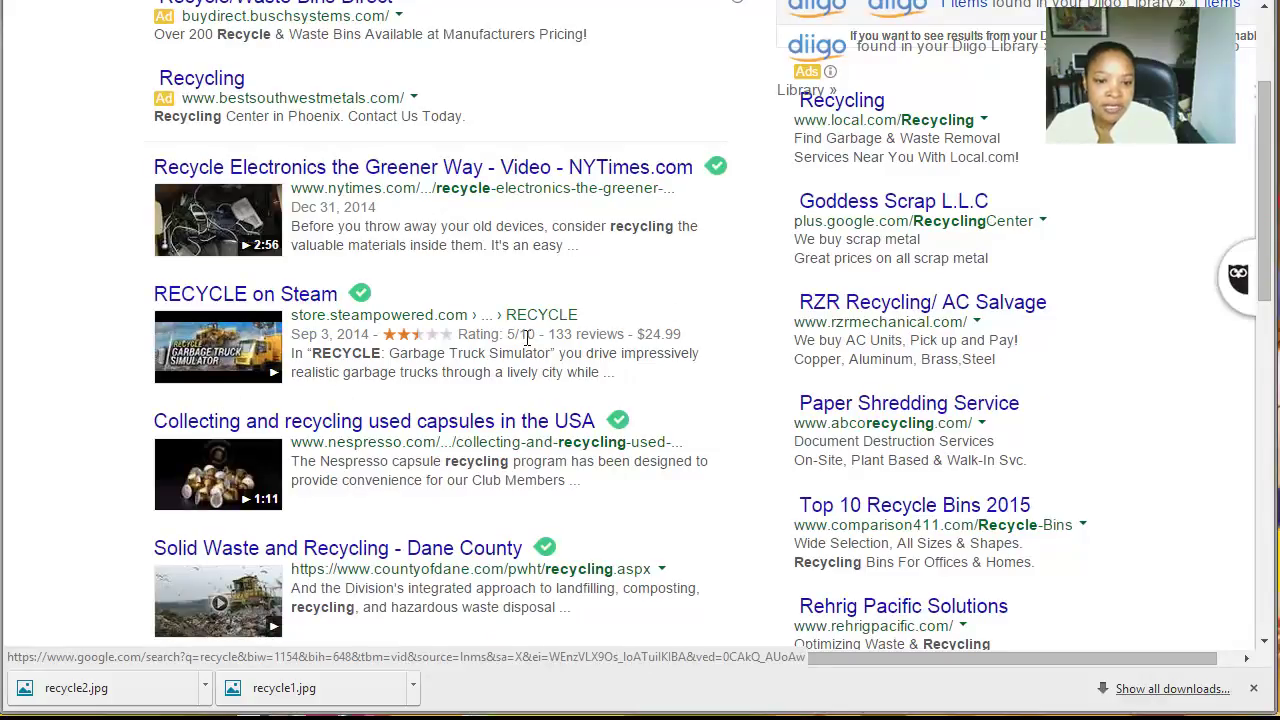
{"action": "scroll", "coordinate": [527, 350], "scroll_direction": "up", "scroll_amount": 2}
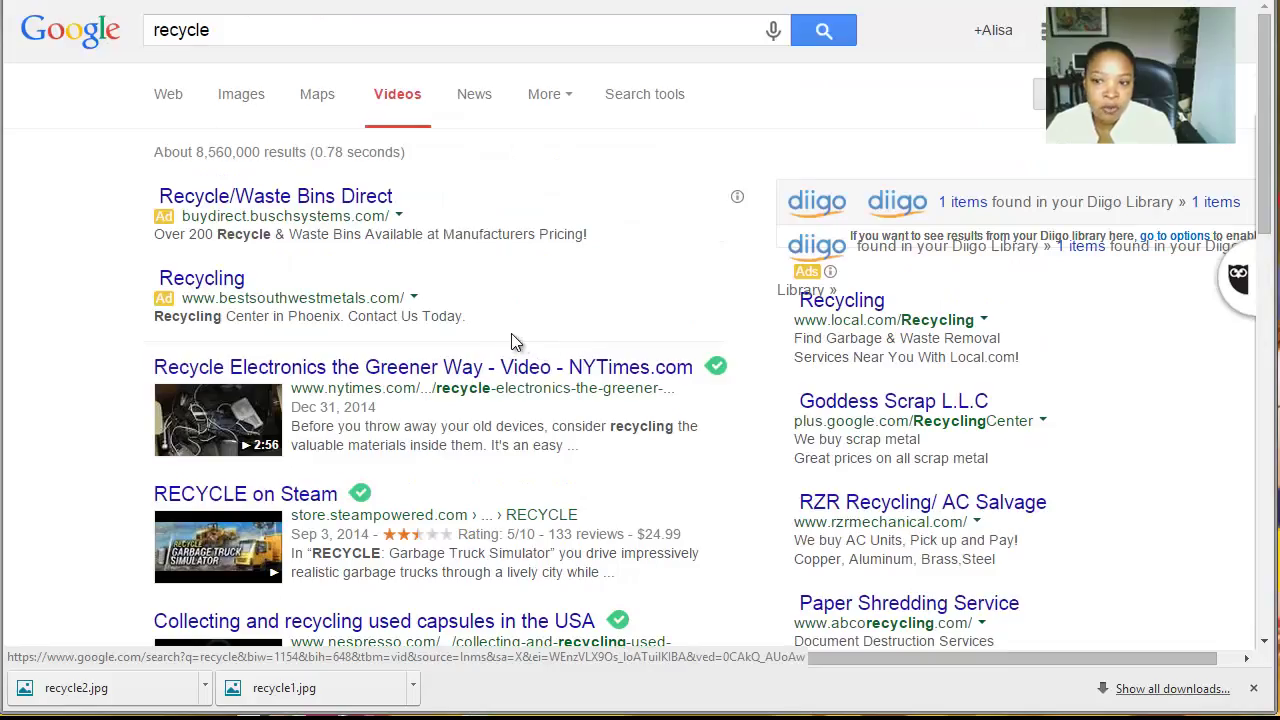
{"action": "scroll", "coordinate": [541, 300], "scroll_direction": "down", "scroll_amount": 3}
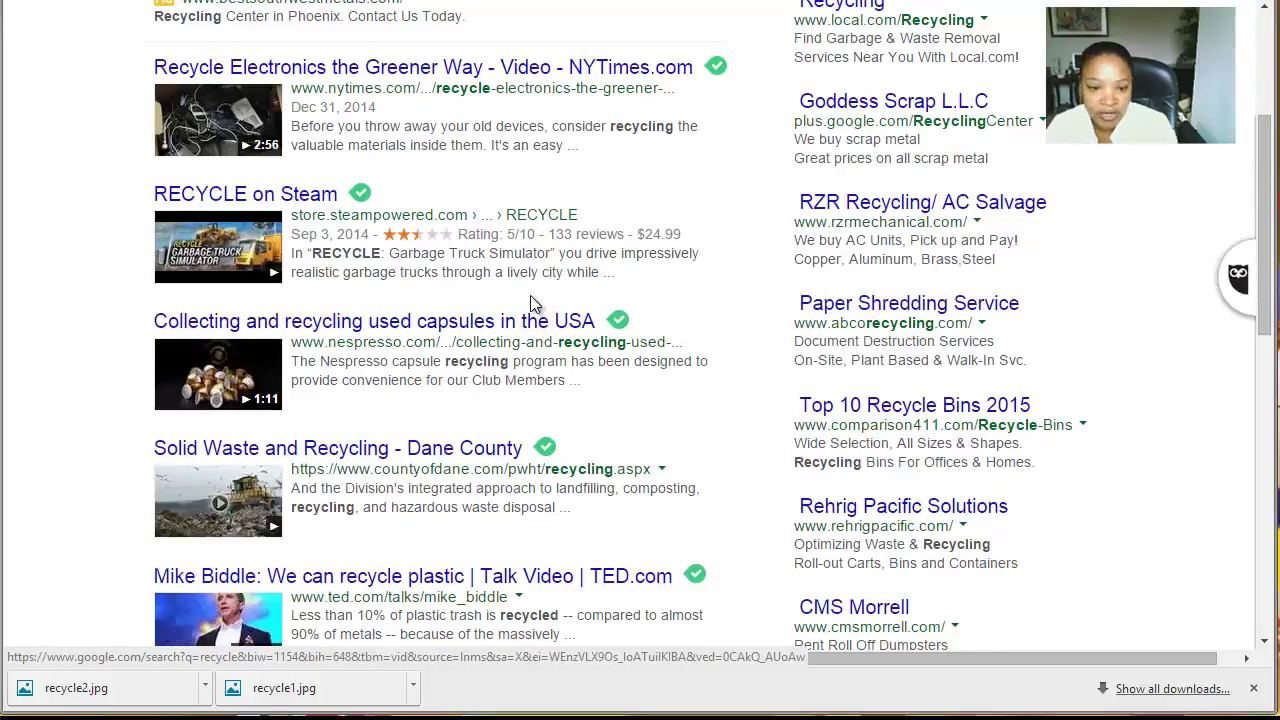
{"action": "scroll", "coordinate": [540, 308], "scroll_direction": "down", "scroll_amount": 1}
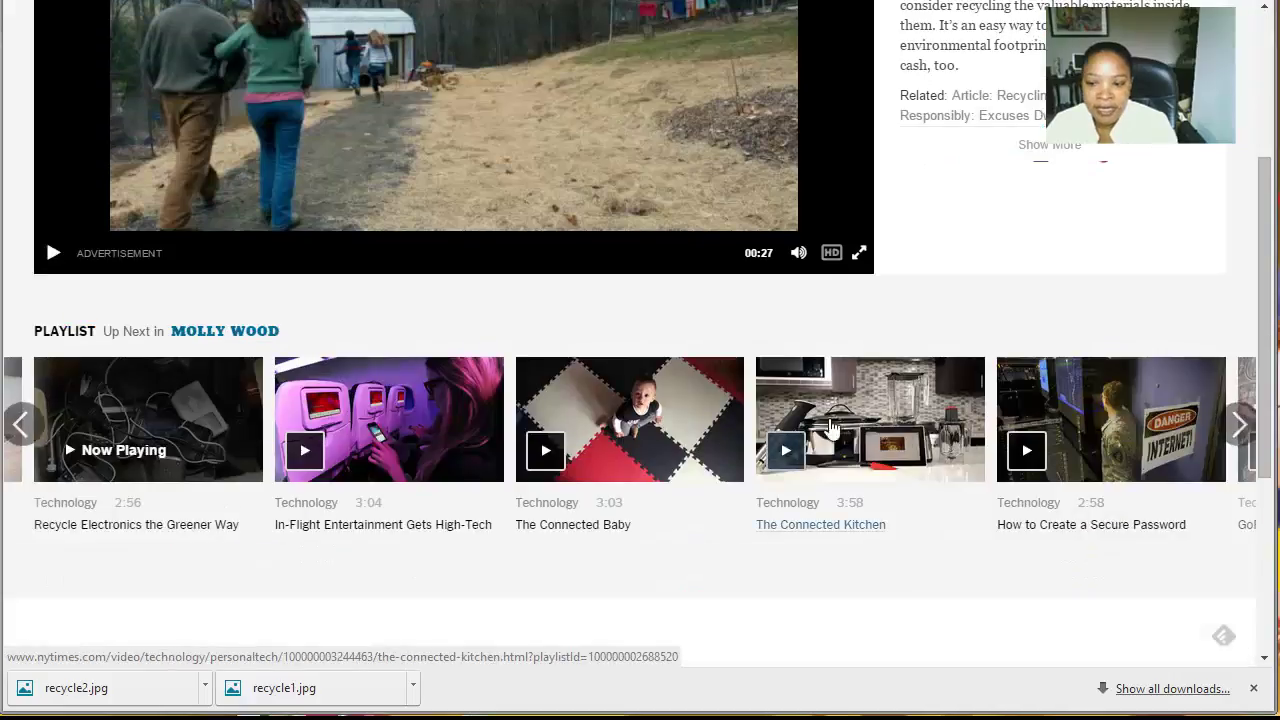
{"action": "scroll", "coordinate": [760, 429], "scroll_direction": "down", "scroll_amount": 2}
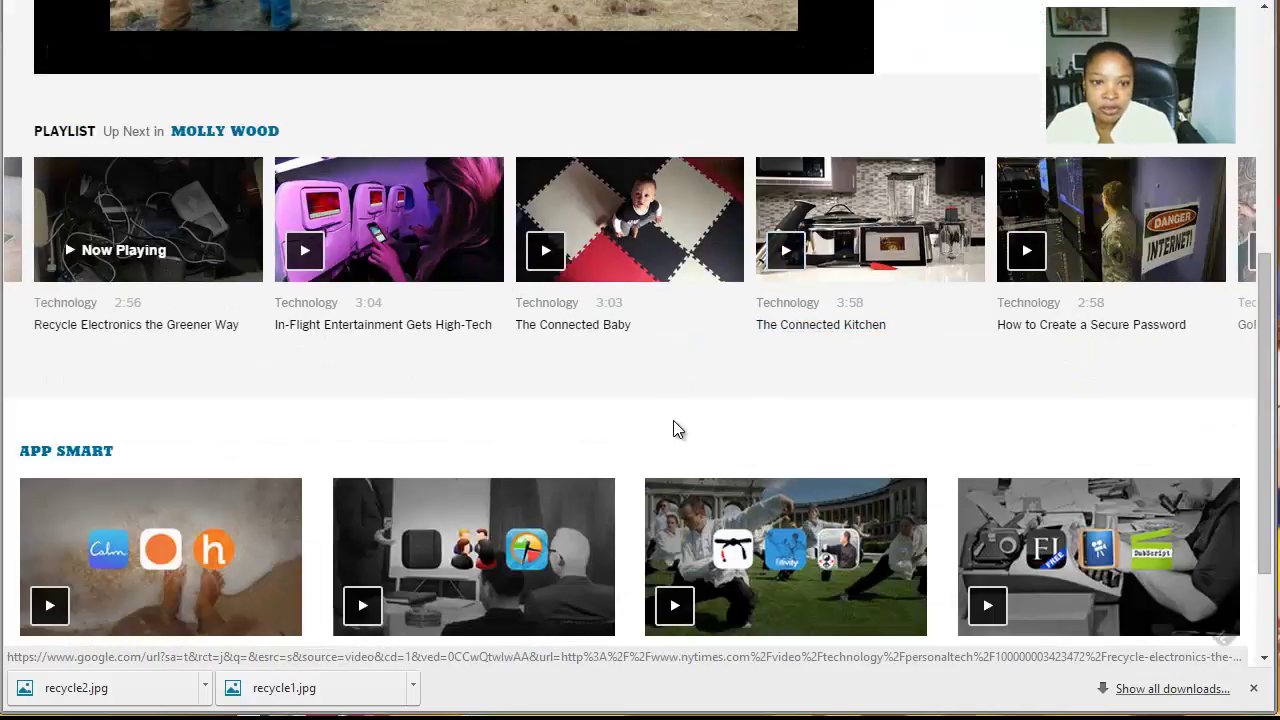
{"action": "scroll", "coordinate": [697, 410], "scroll_direction": "up", "scroll_amount": 5}
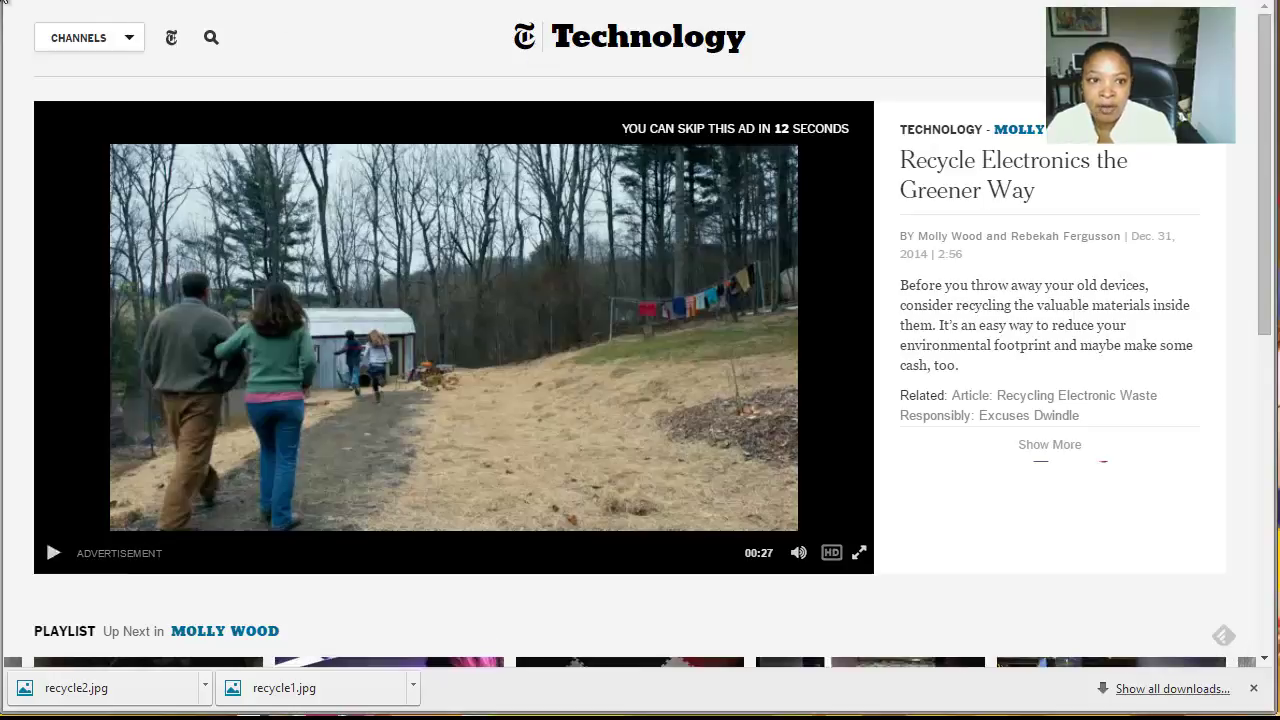
Go back through browser history to the Creative Commons Search page.
{"action": "key", "text": "alt+Left"}
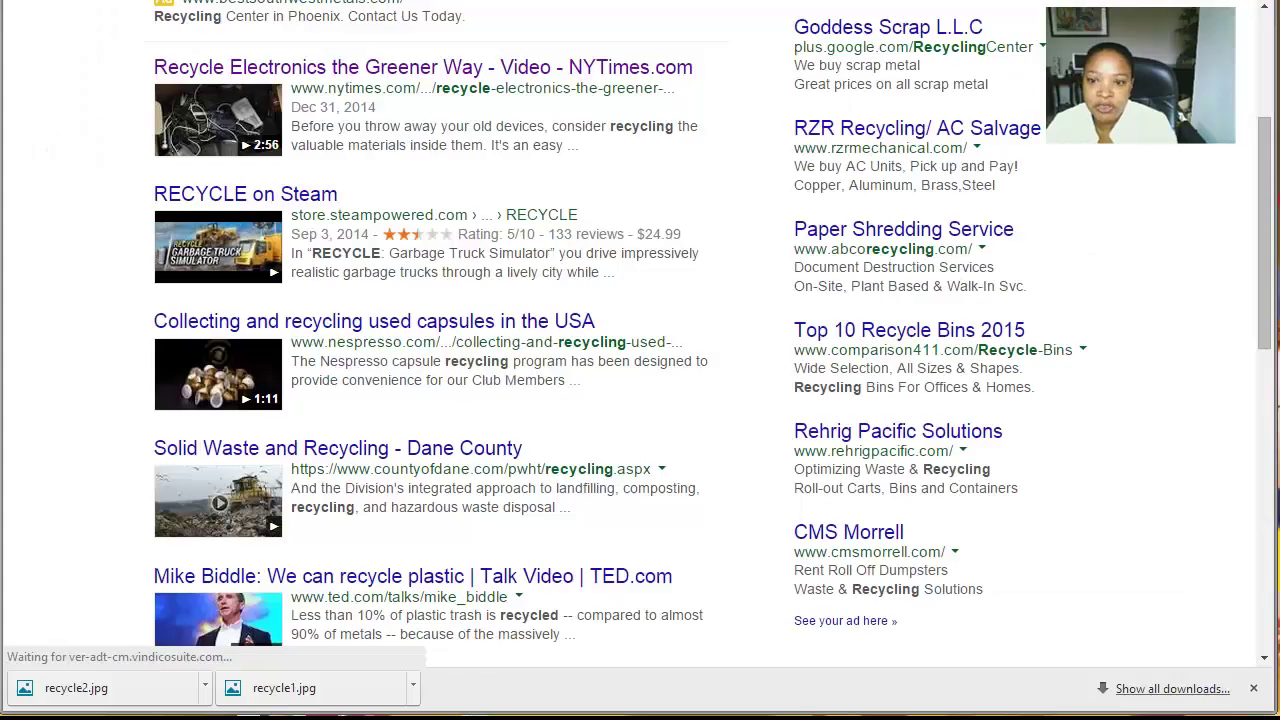
{"action": "scroll", "coordinate": [495, 275], "scroll_direction": "up", "scroll_amount": 3}
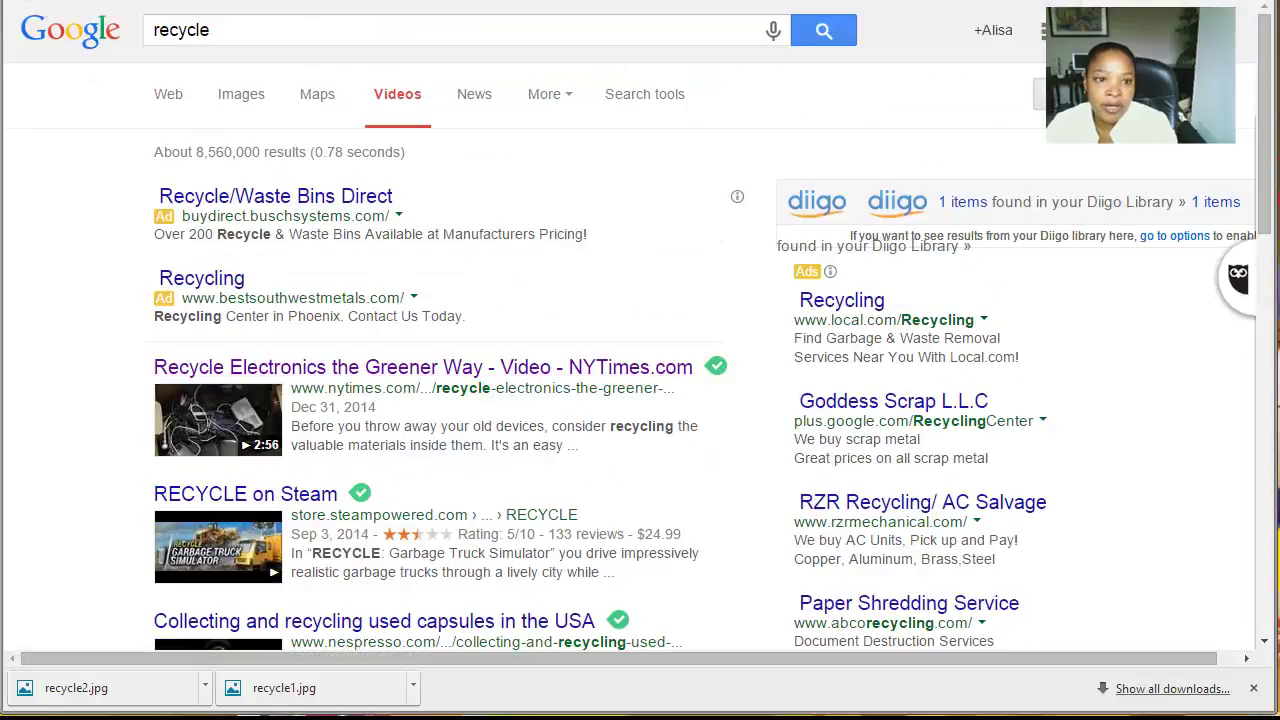
{"action": "right_click", "coordinate": [22, 0]}
{"action": "left_click", "coordinate": [42, 58]}
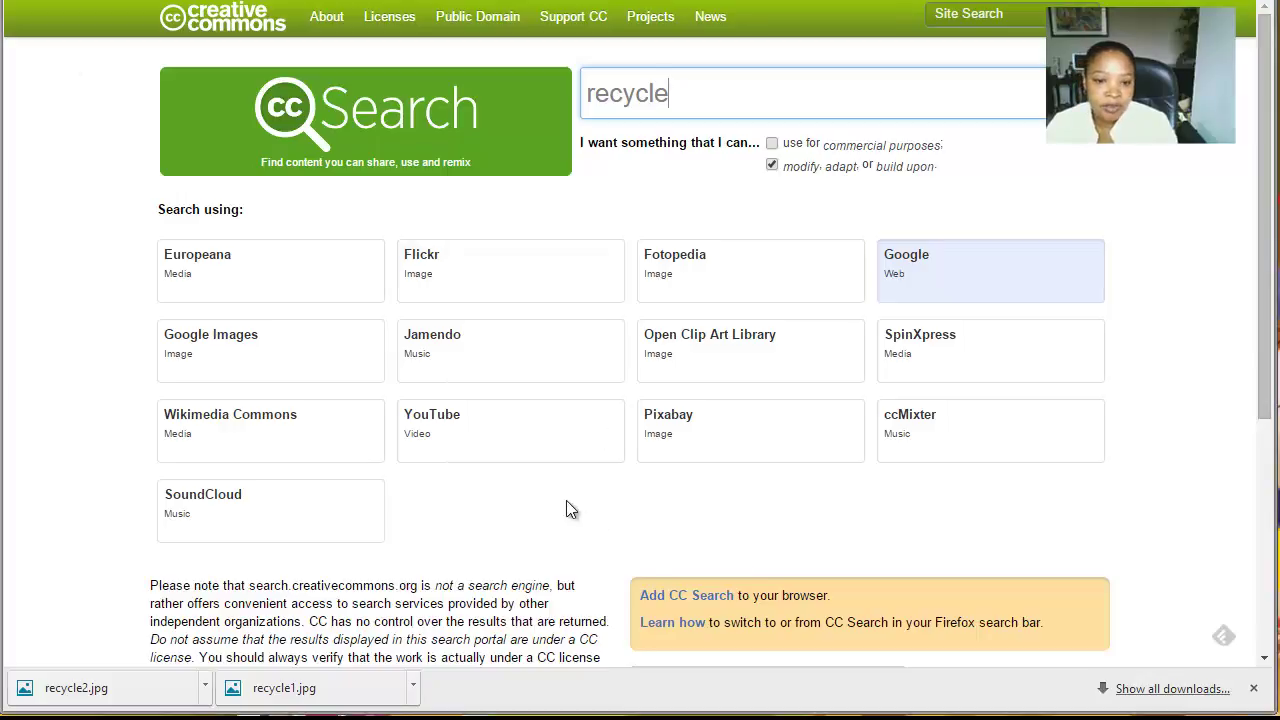
Search YouTube from CC Search for Creative Commons recycle videos and scroll the results.
{"action": "left_click", "coordinate": [445, 427]}
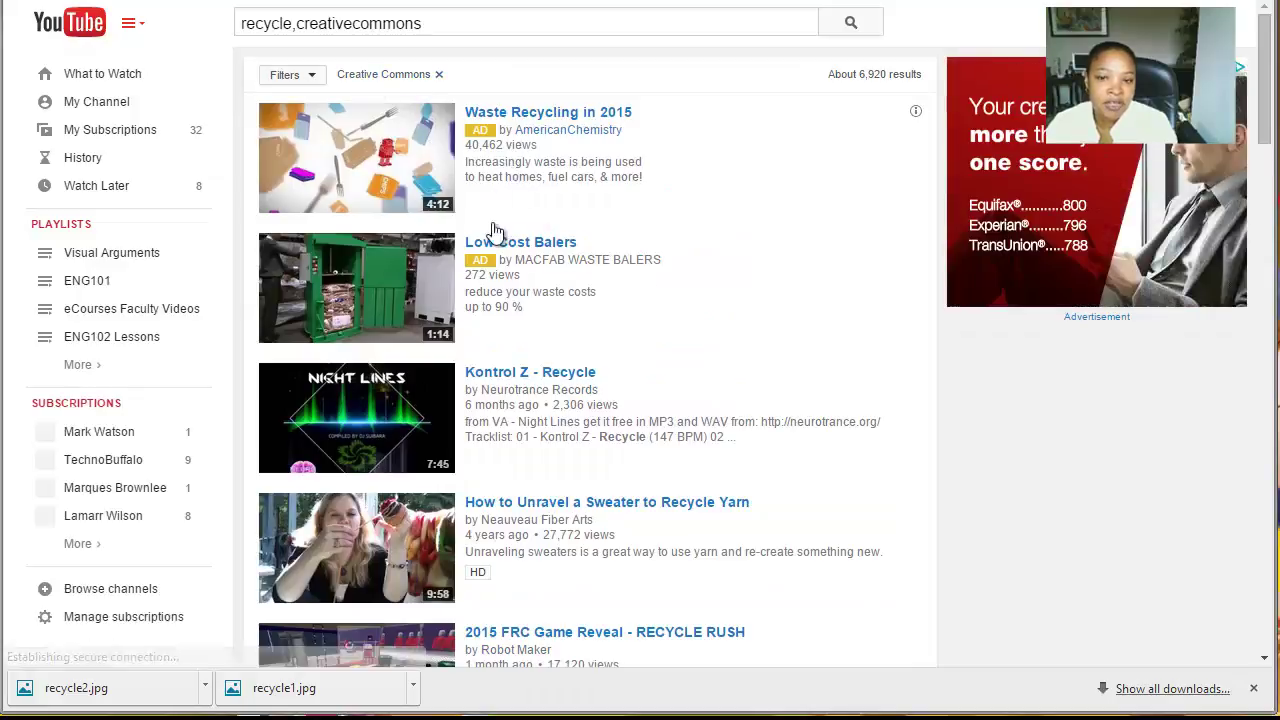
{"action": "scroll", "coordinate": [628, 365], "scroll_direction": "down", "scroll_amount": 6}
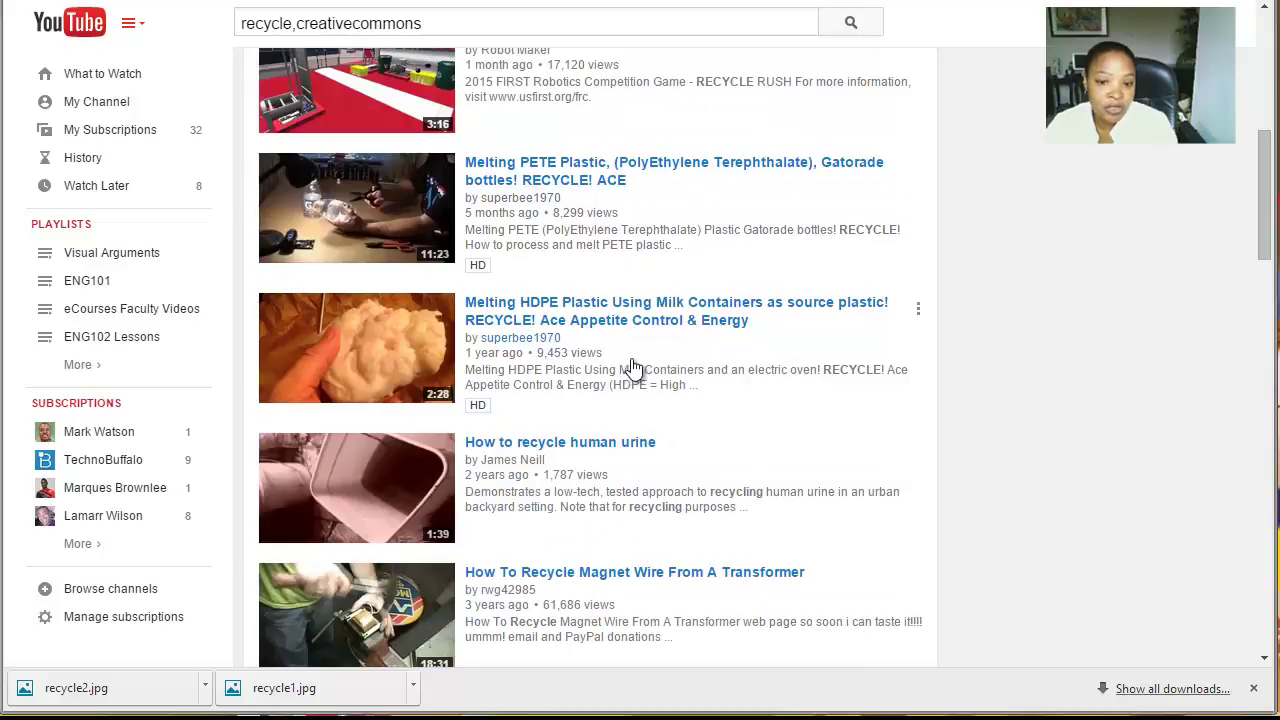
{"action": "scroll", "coordinate": [632, 368], "scroll_direction": "down", "scroll_amount": 6}
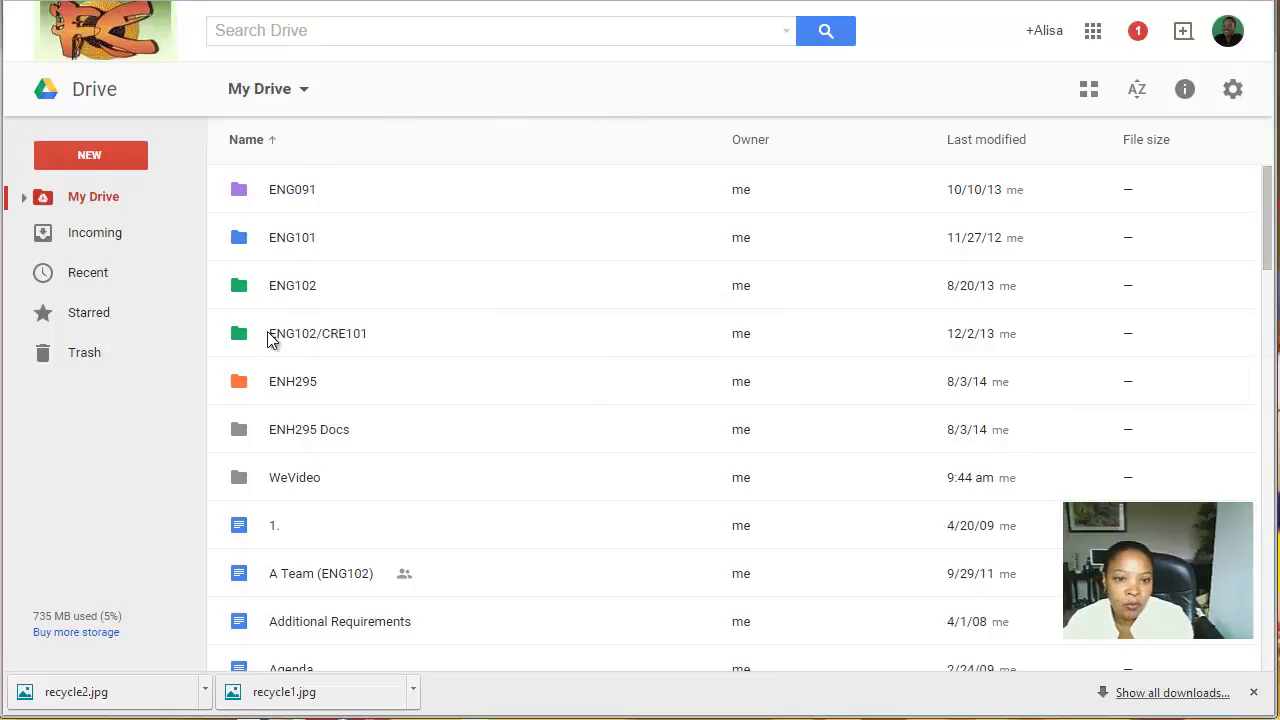
Upload Lilly.png, lillyaudio.wav and week3photo2.jpg into Drive's WeVideo > My Project folder.
{"action": "left_click", "coordinate": [291, 484]}
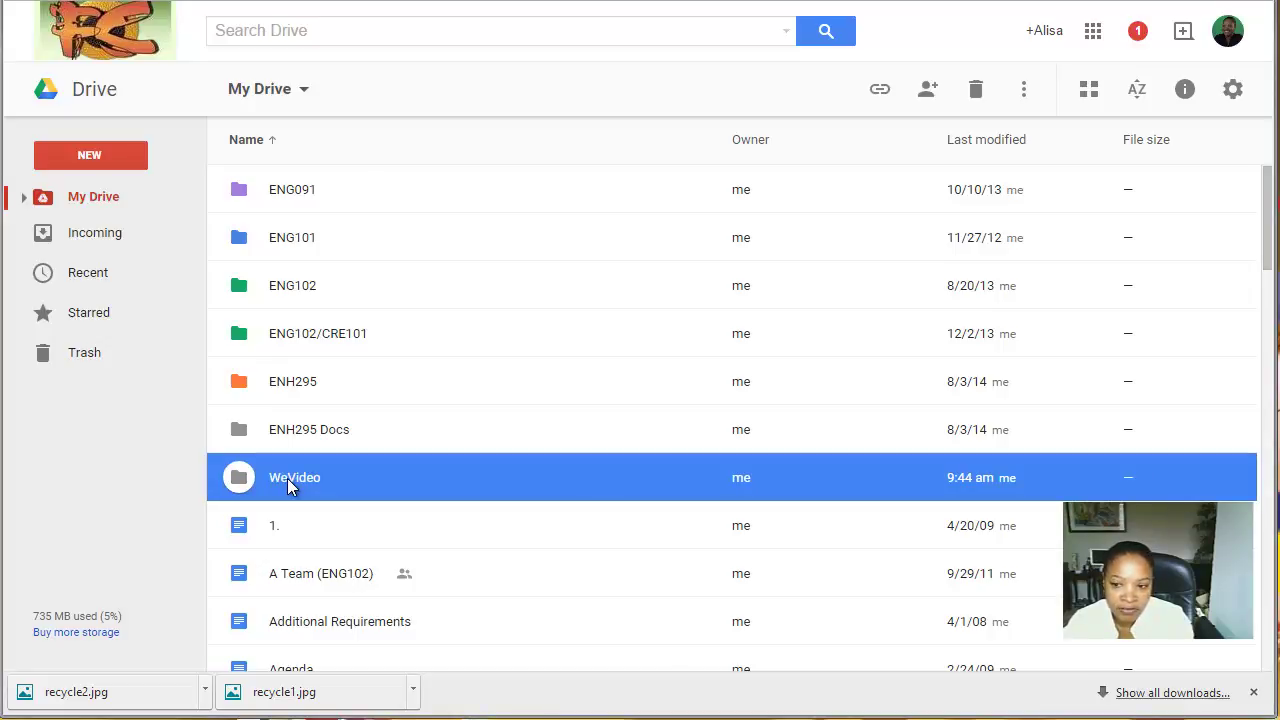
{"action": "double_click", "coordinate": [294, 477]}
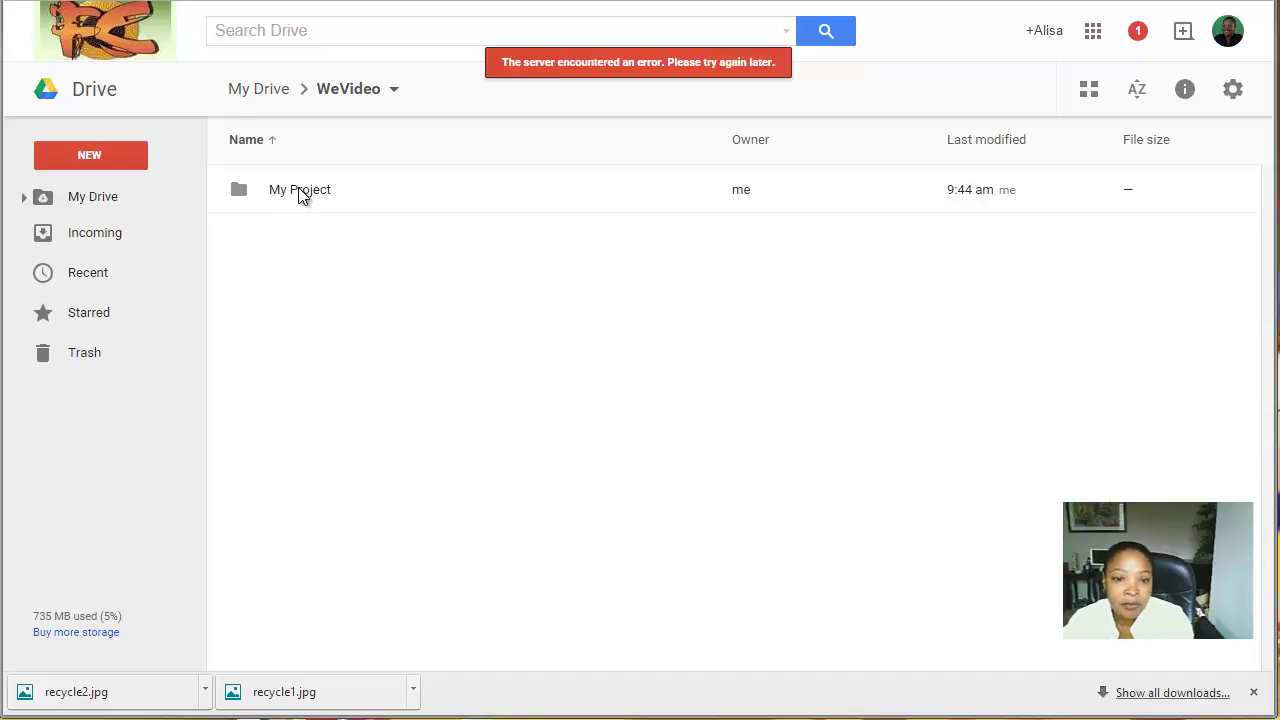
{"action": "double_click", "coordinate": [300, 191]}
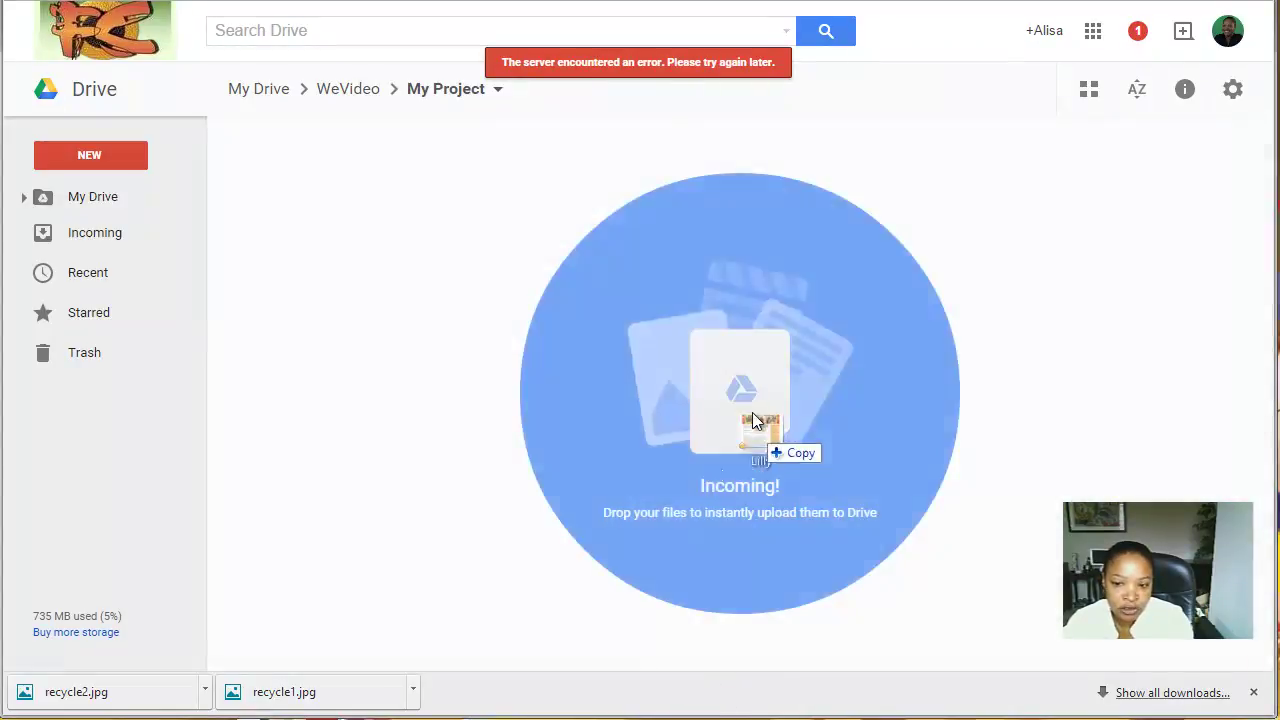
{"action": "left_click_drag", "start_coordinate": [757, 423], "coordinate": [710, 510]}
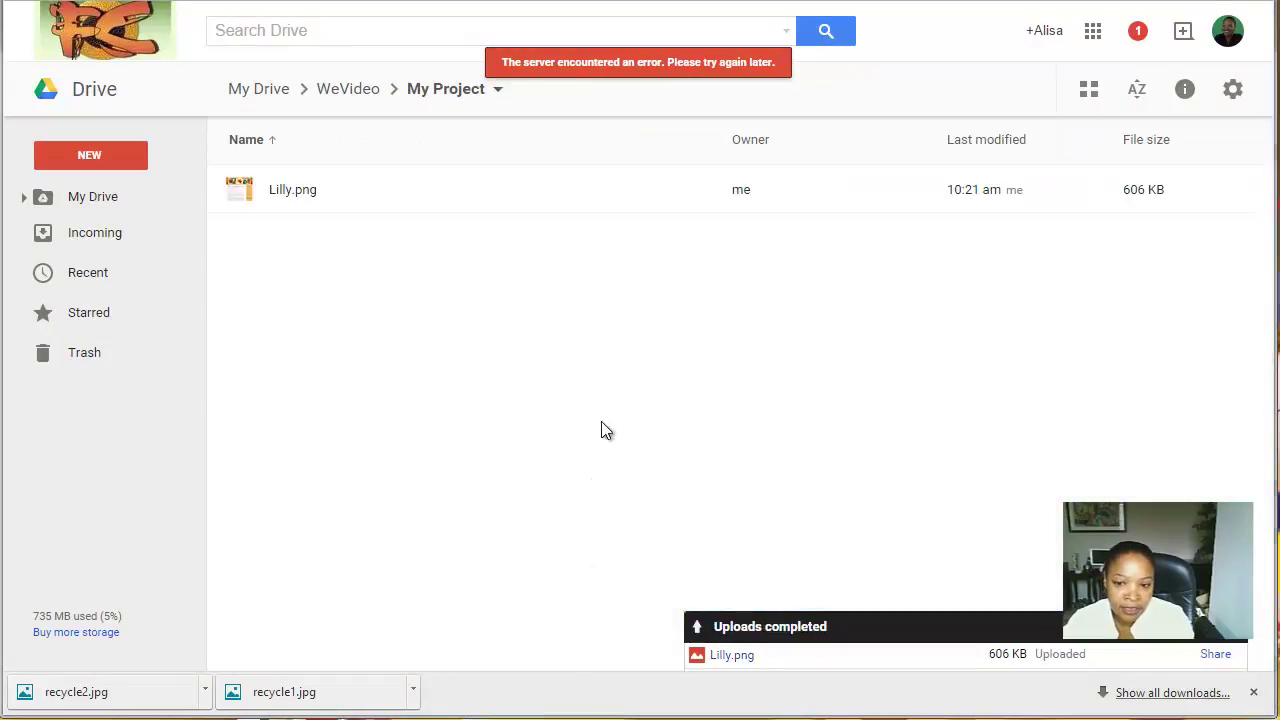
{"action": "left_click_drag", "start_coordinate": [600, 431], "coordinate": [632, 421]}
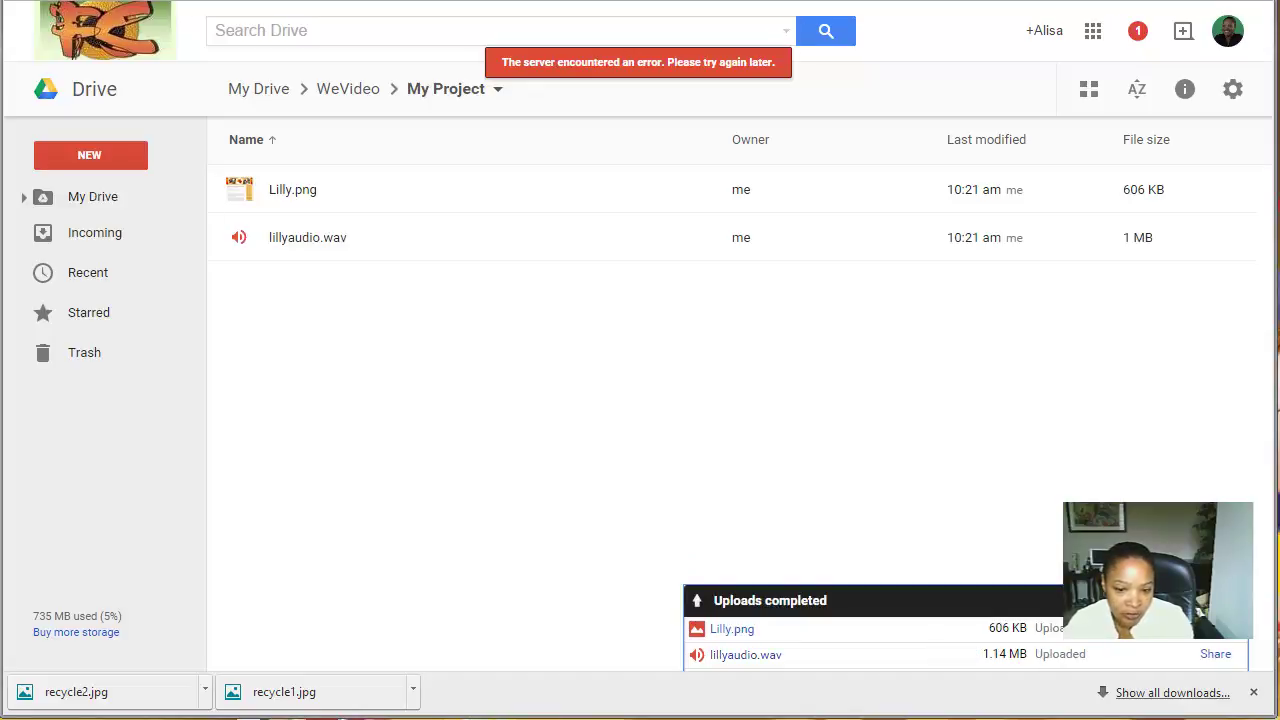
{"action": "left_click_drag", "start_coordinate": [1270, 460], "coordinate": [652, 440]}
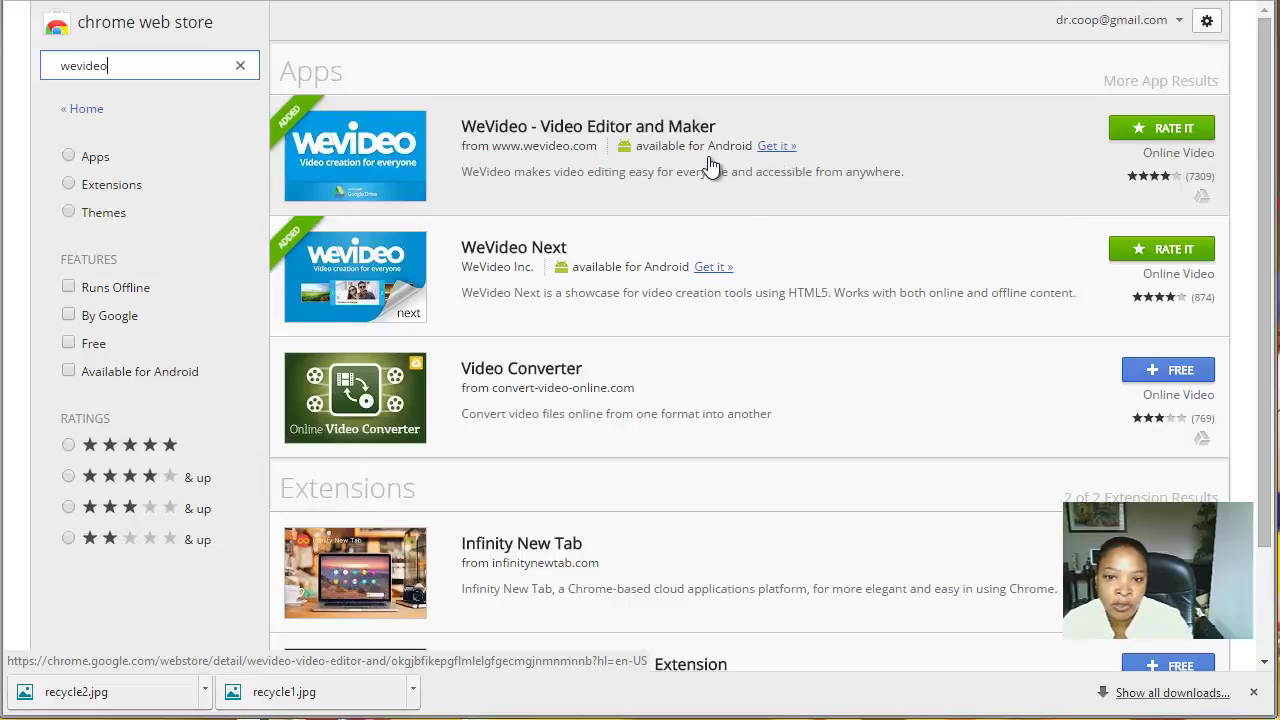
Visit the WeVideo app's Chrome Web Store page, then switch to the WeVideo editor.
{"action": "left_click", "coordinate": [776, 148]}
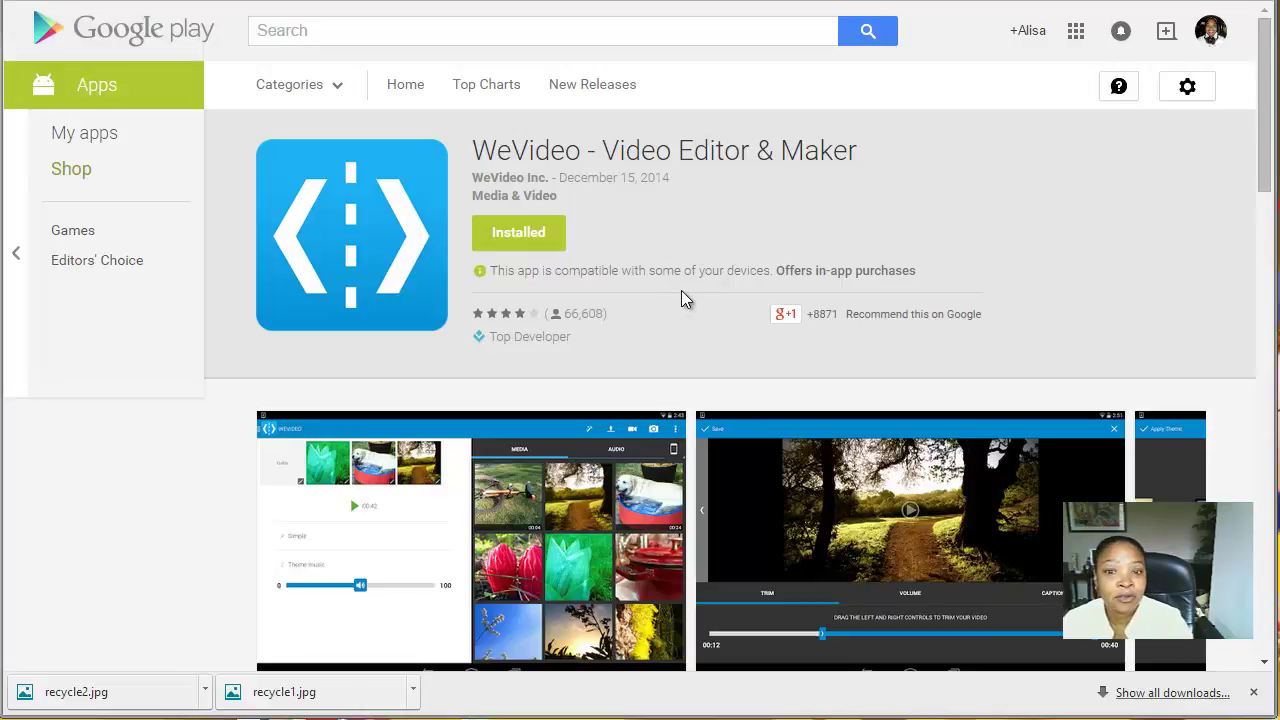
{"action": "key", "text": "ctrl+Tab"}
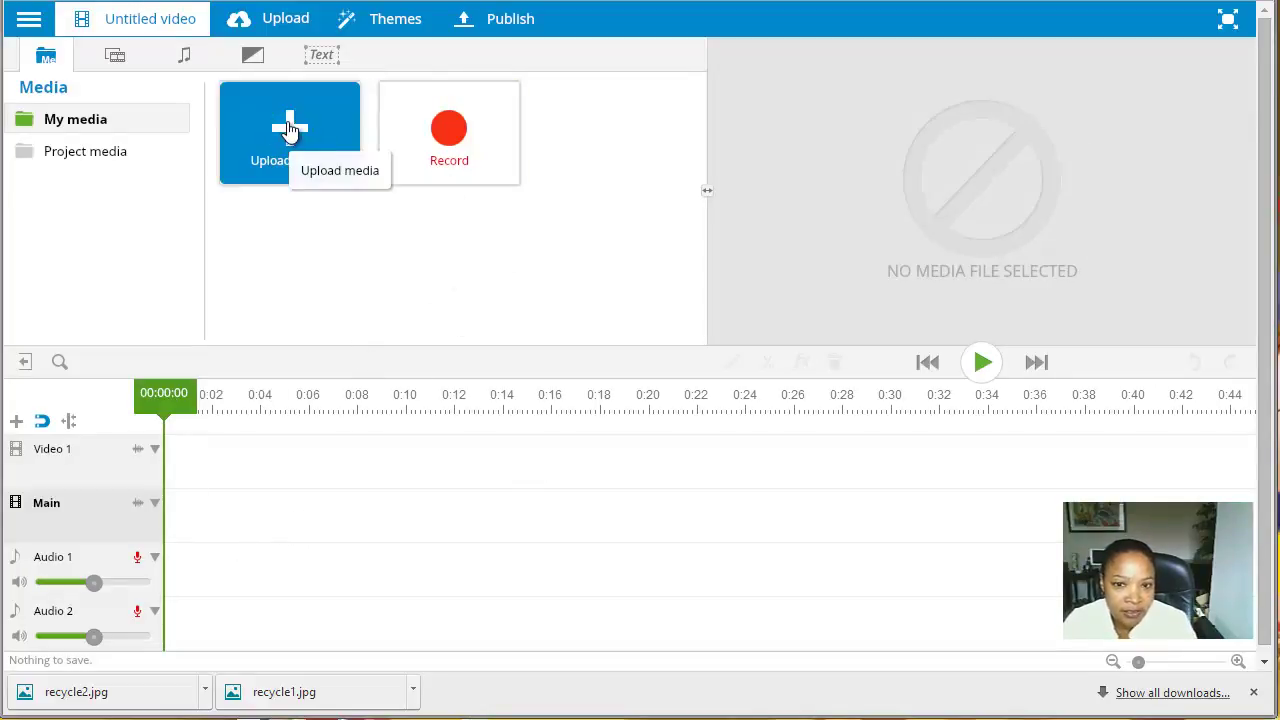
Abandon the webcam recording, then upload the week3photo2 image to the media library.
{"action": "left_click", "coordinate": [453, 133]}
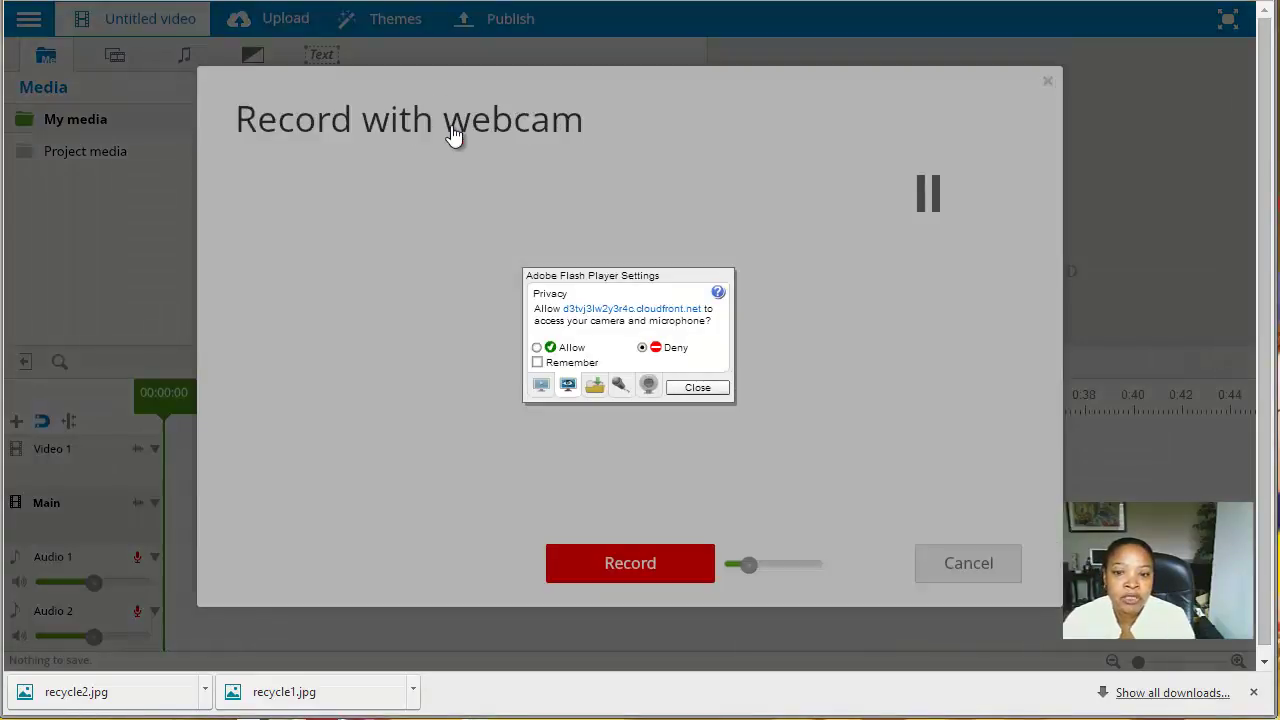
{"action": "left_click", "coordinate": [537, 348]}
{"action": "left_click", "coordinate": [682, 388]}
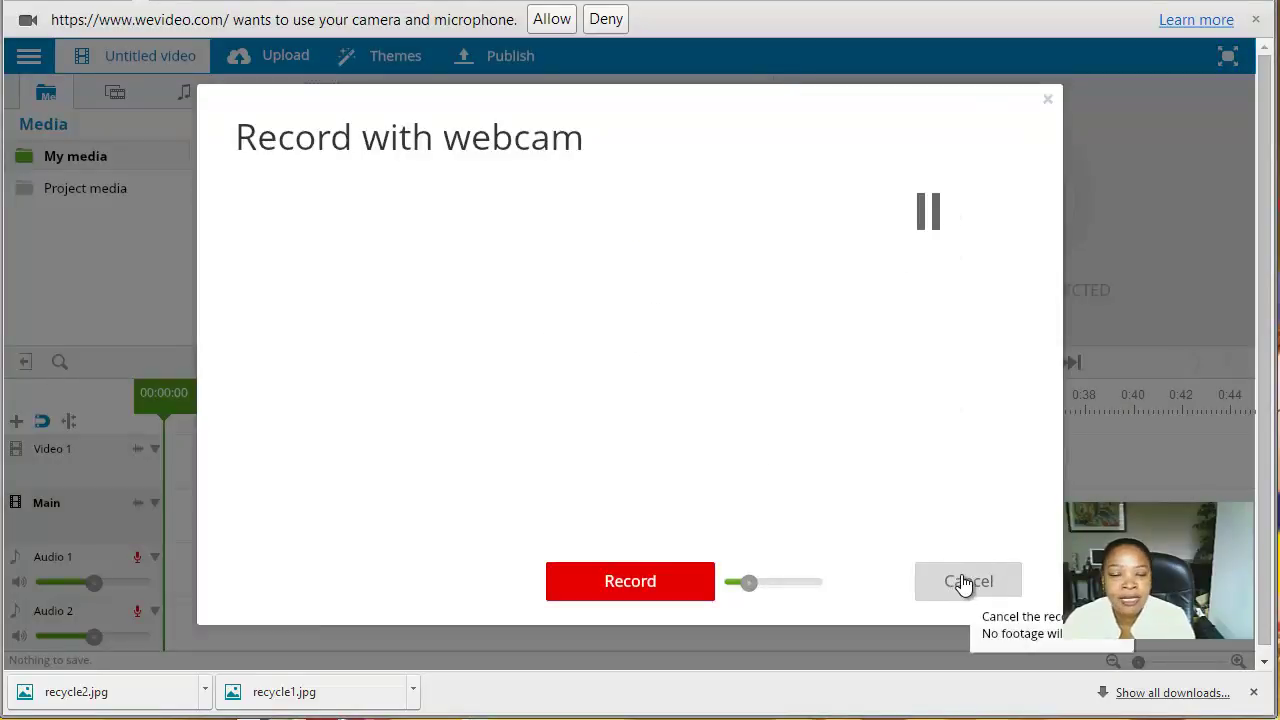
{"action": "left_click", "coordinate": [963, 583]}
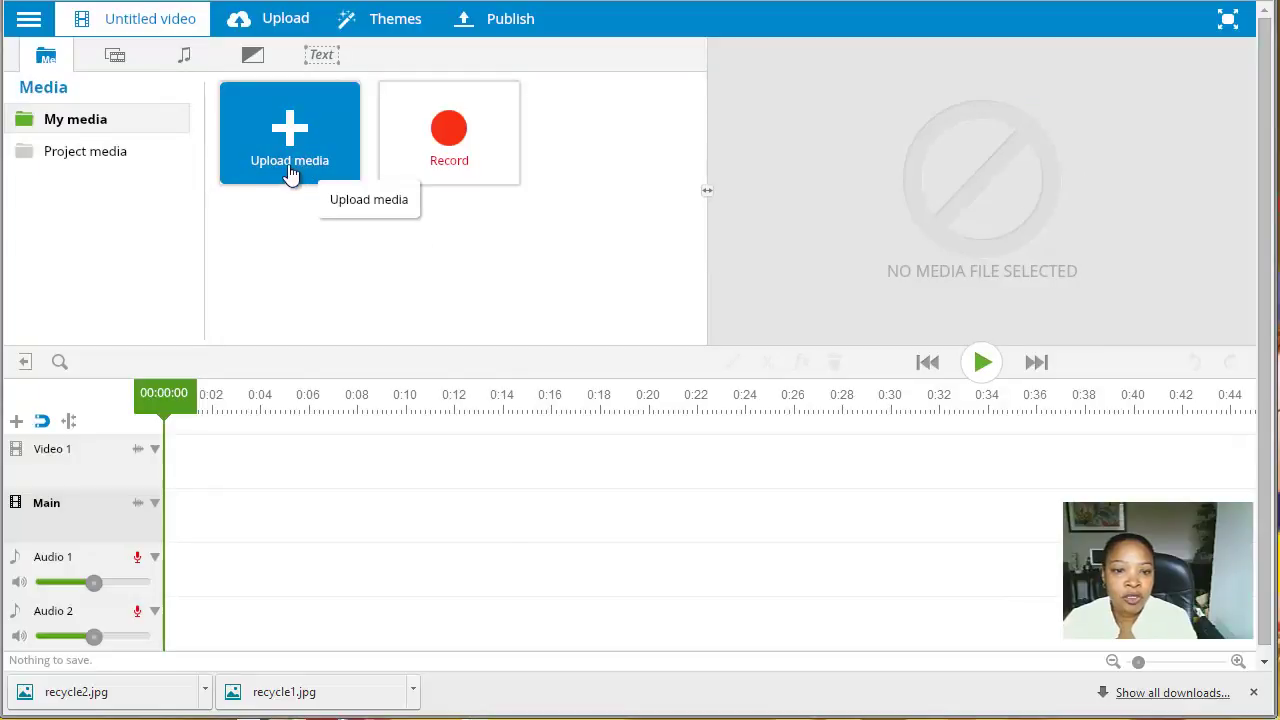
{"action": "left_click", "coordinate": [289, 170]}
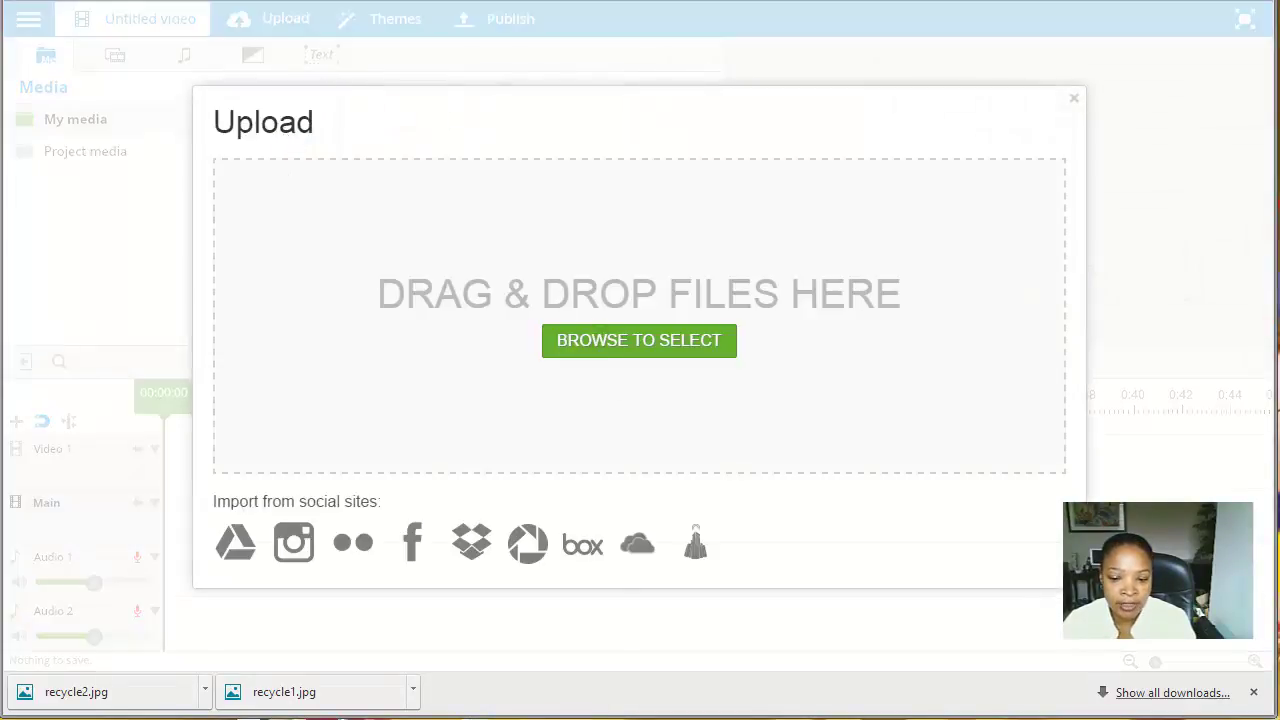
{"action": "left_click_drag", "start_coordinate": [575, 715], "coordinate": [599, 288]}
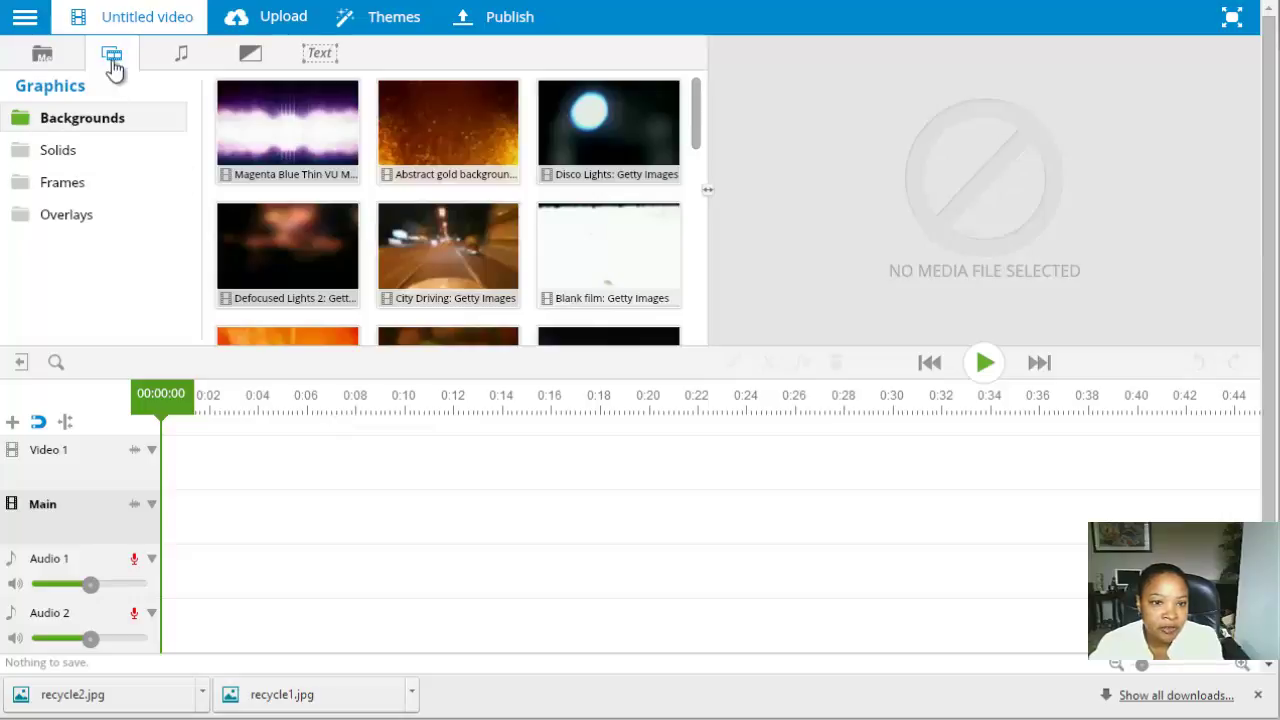
Preview the Defocused Lights background and place it at 0:00 on the Video 1 track.
{"action": "left_click", "coordinate": [42, 55]}
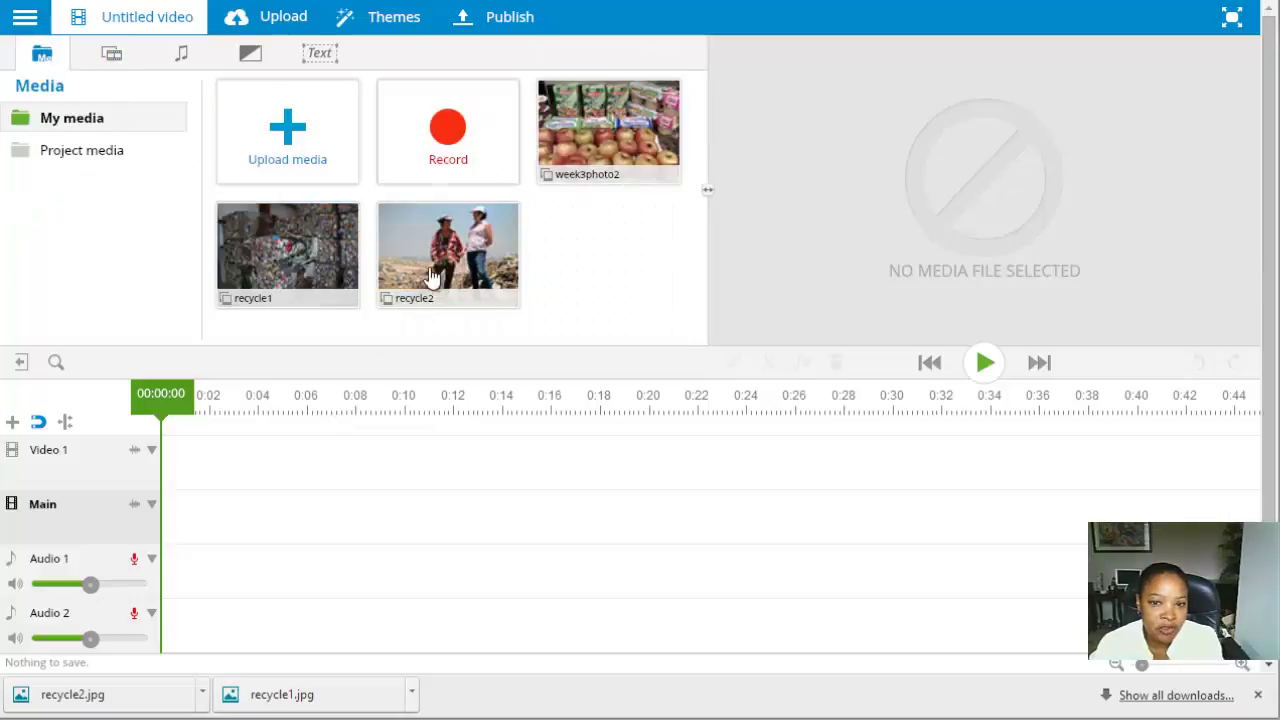
{"action": "left_click", "coordinate": [110, 56]}
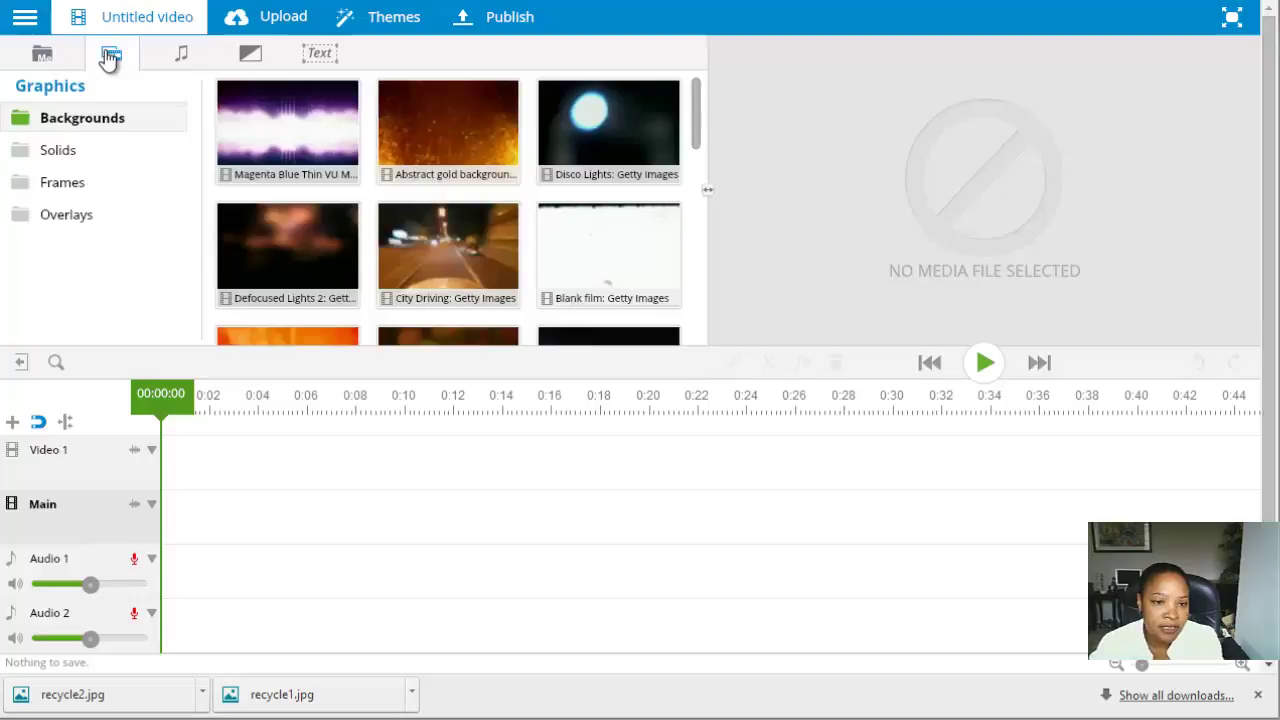
{"action": "left_click", "coordinate": [180, 58]}
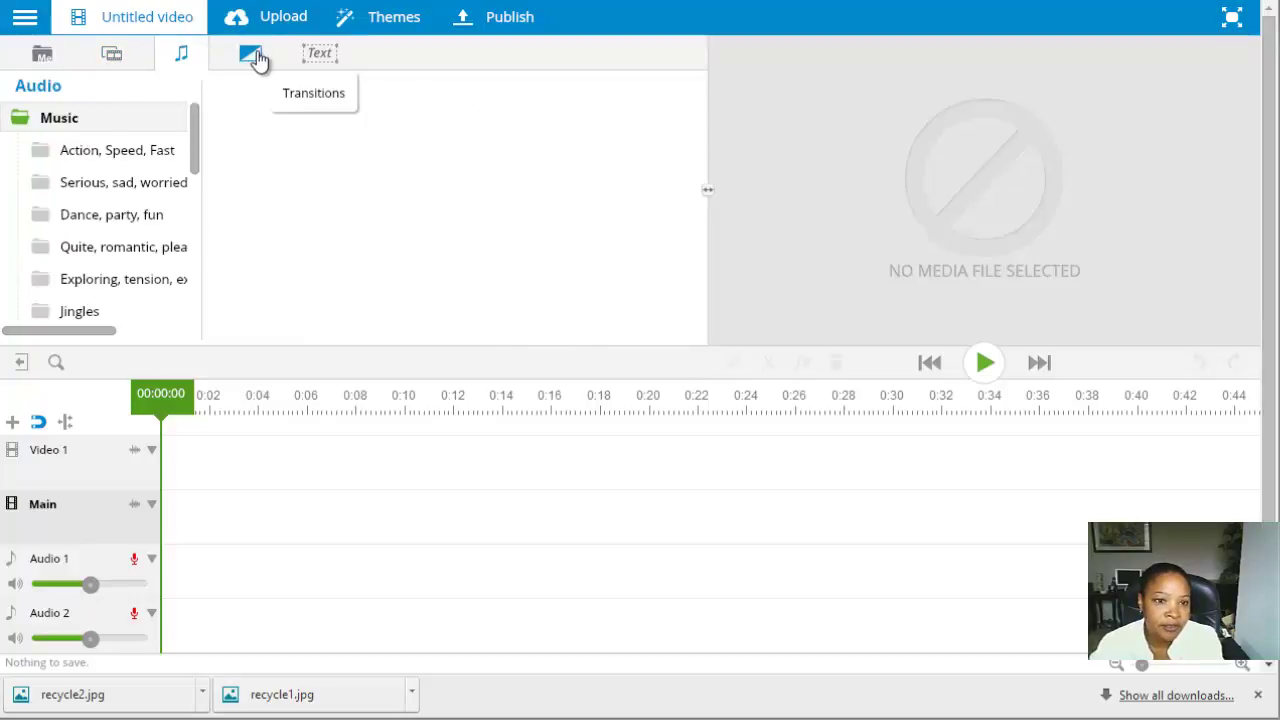
{"action": "left_click", "coordinate": [110, 60]}
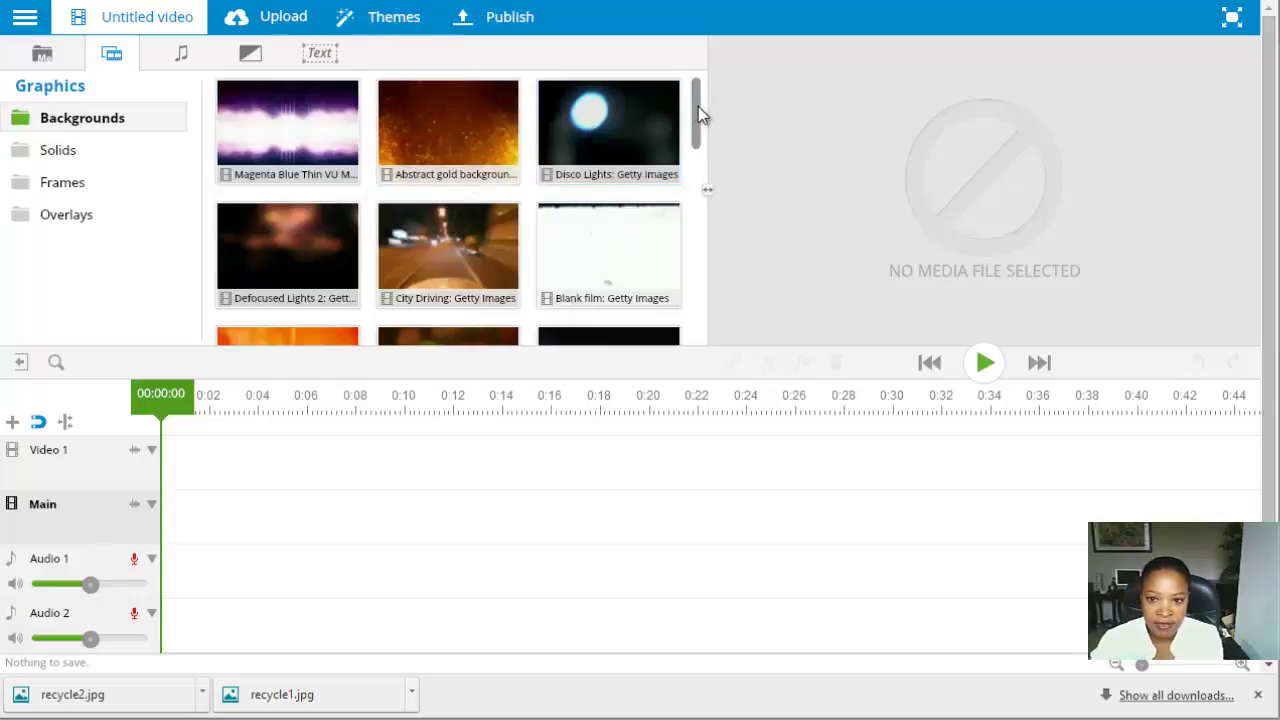
{"action": "left_click_drag", "start_coordinate": [698, 106], "coordinate": [698, 146]}
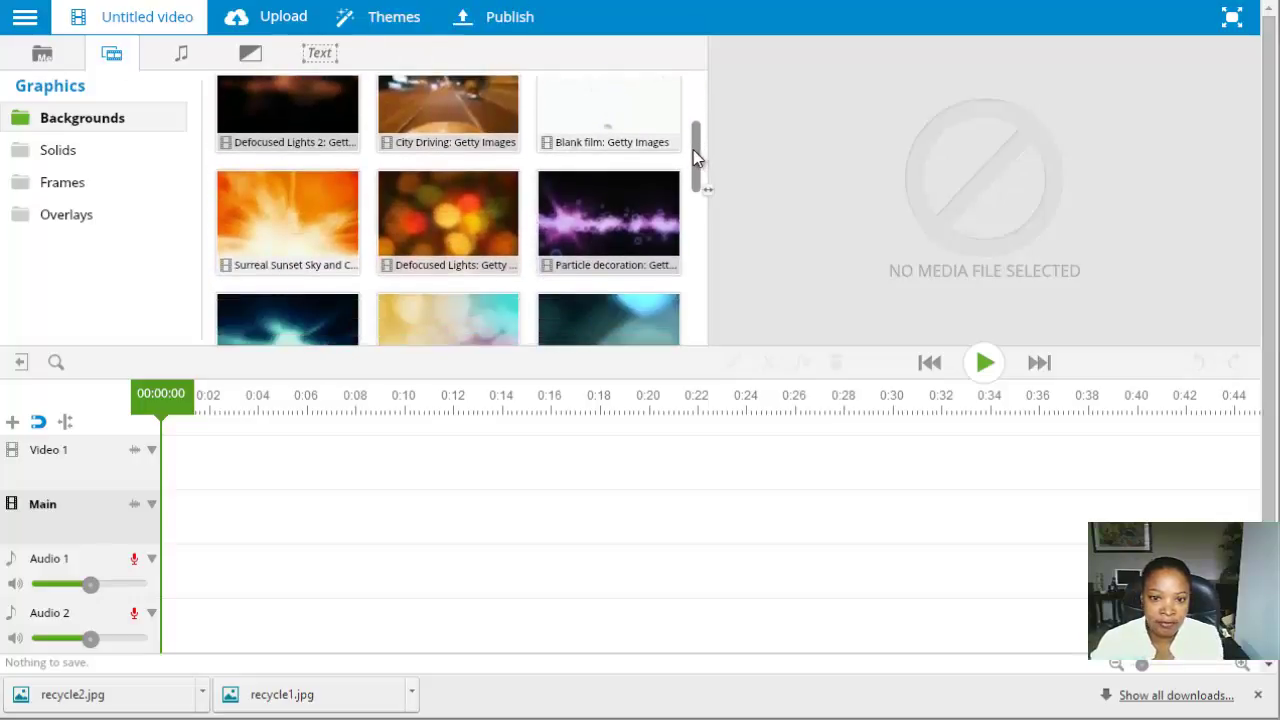
{"action": "left_click", "coordinate": [446, 236]}
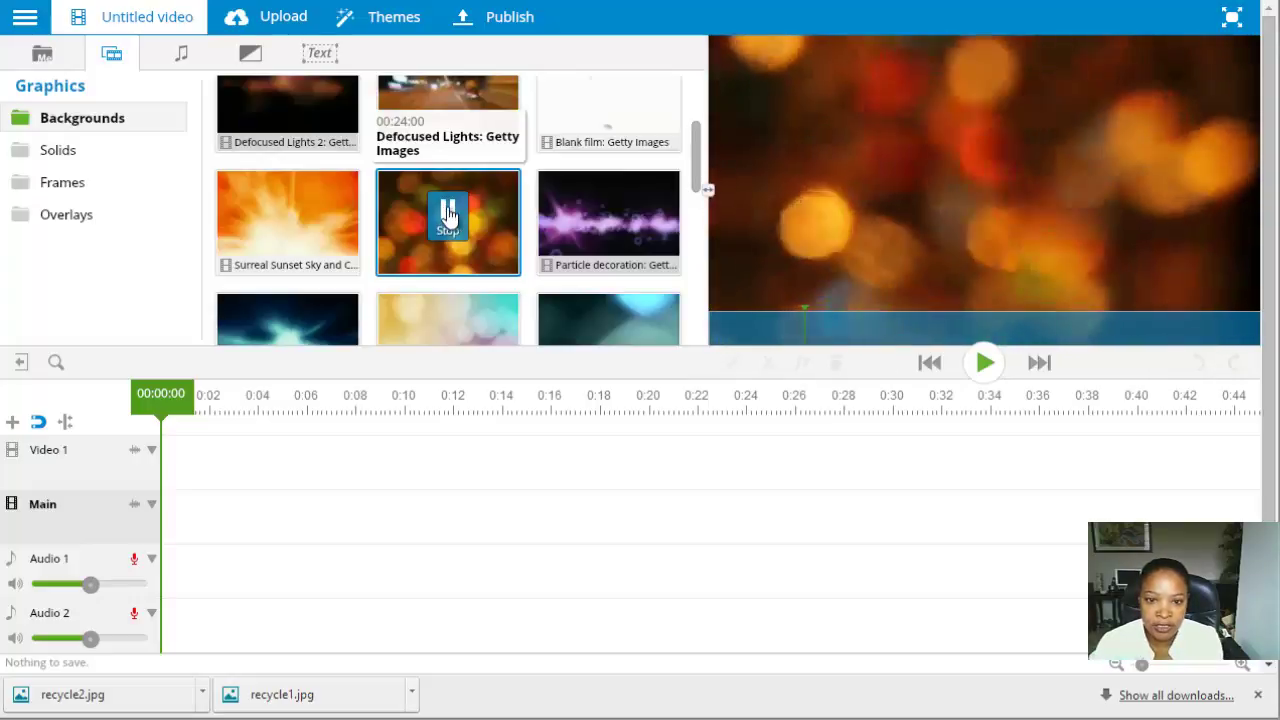
{"action": "left_click", "coordinate": [447, 212]}
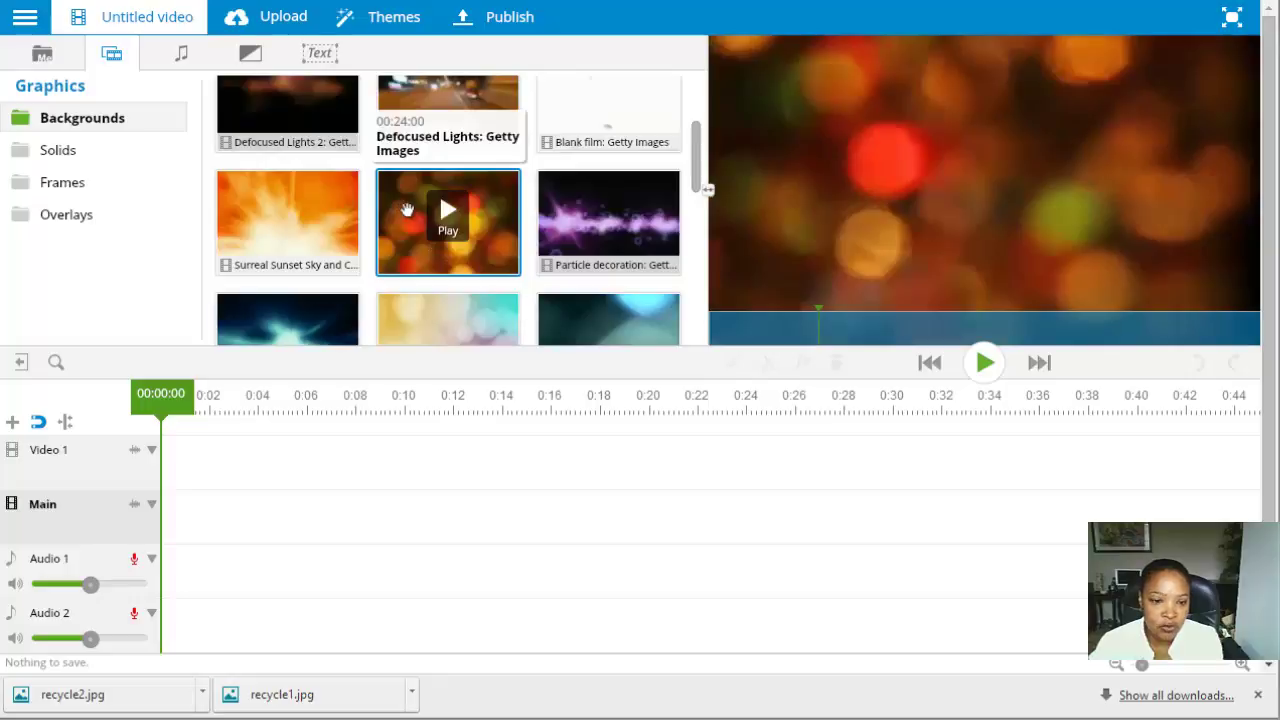
{"action": "mouse_move", "coordinate": [407, 206]}
{"action": "left_mouse_down"}
{"action": "mouse_move", "coordinate": [389, 323]}
{"action": "mouse_move", "coordinate": [303, 540]}
{"action": "mouse_move", "coordinate": [206, 594]}
{"action": "mouse_move", "coordinate": [211, 606]}
{"action": "left_mouse_up"}
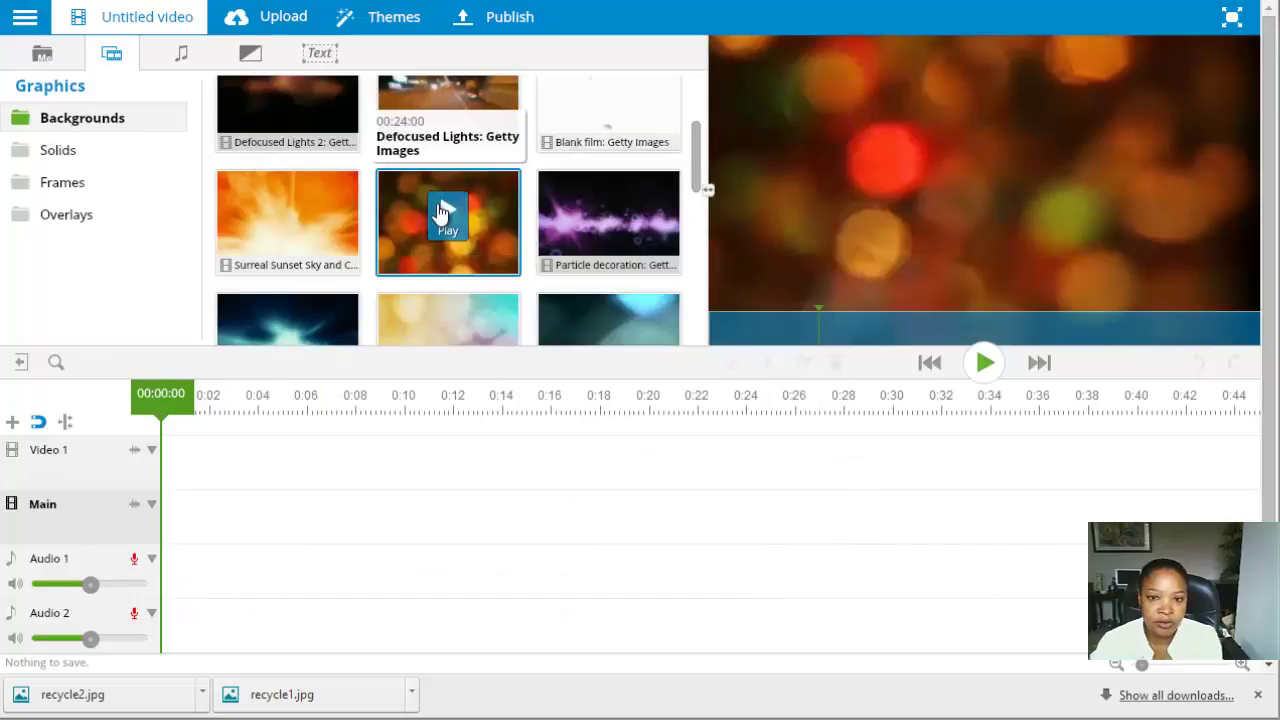
{"action": "mouse_move", "coordinate": [443, 214]}
{"action": "left_mouse_down"}
{"action": "mouse_move", "coordinate": [257, 477]}
{"action": "mouse_move", "coordinate": [203, 500]}
{"action": "mouse_move", "coordinate": [208, 458]}
{"action": "left_mouse_up"}
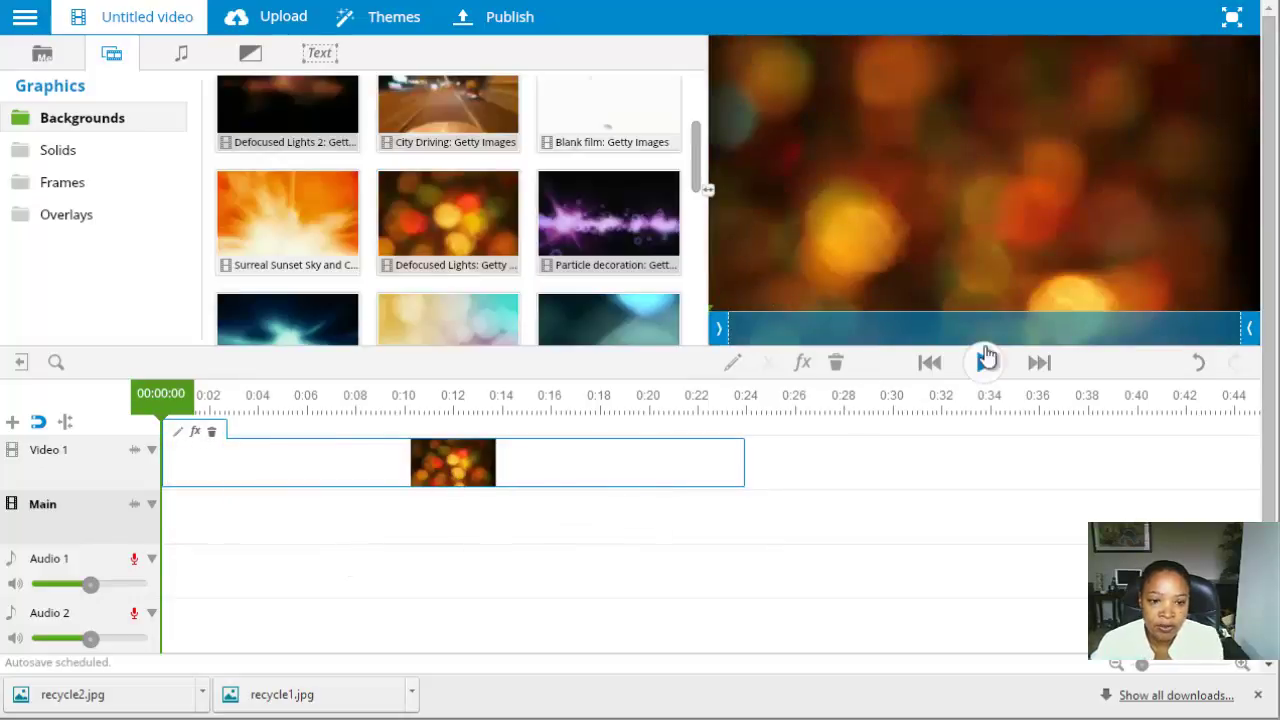
Add an 8-second Text title above the Defocused Lights background and open it for editing.
{"action": "left_click", "coordinate": [976, 368]}
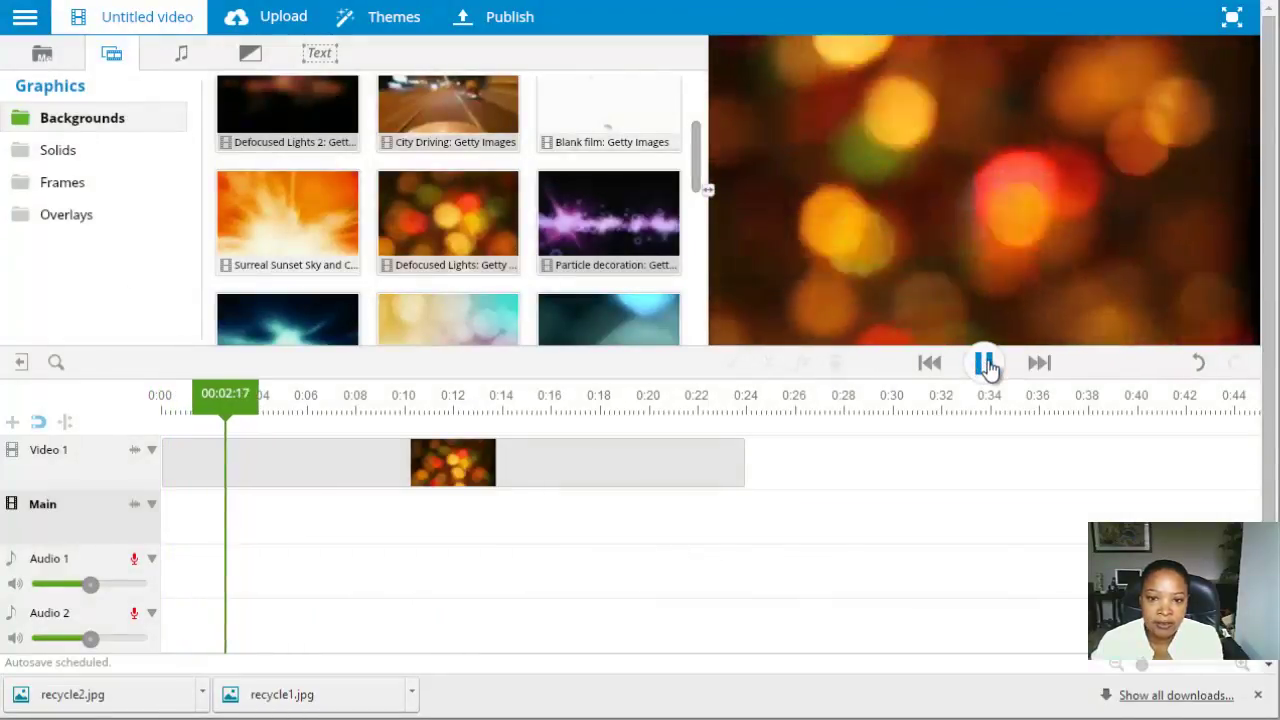
{"action": "left_click", "coordinate": [985, 364]}
{"action": "left_click", "coordinate": [322, 54]}
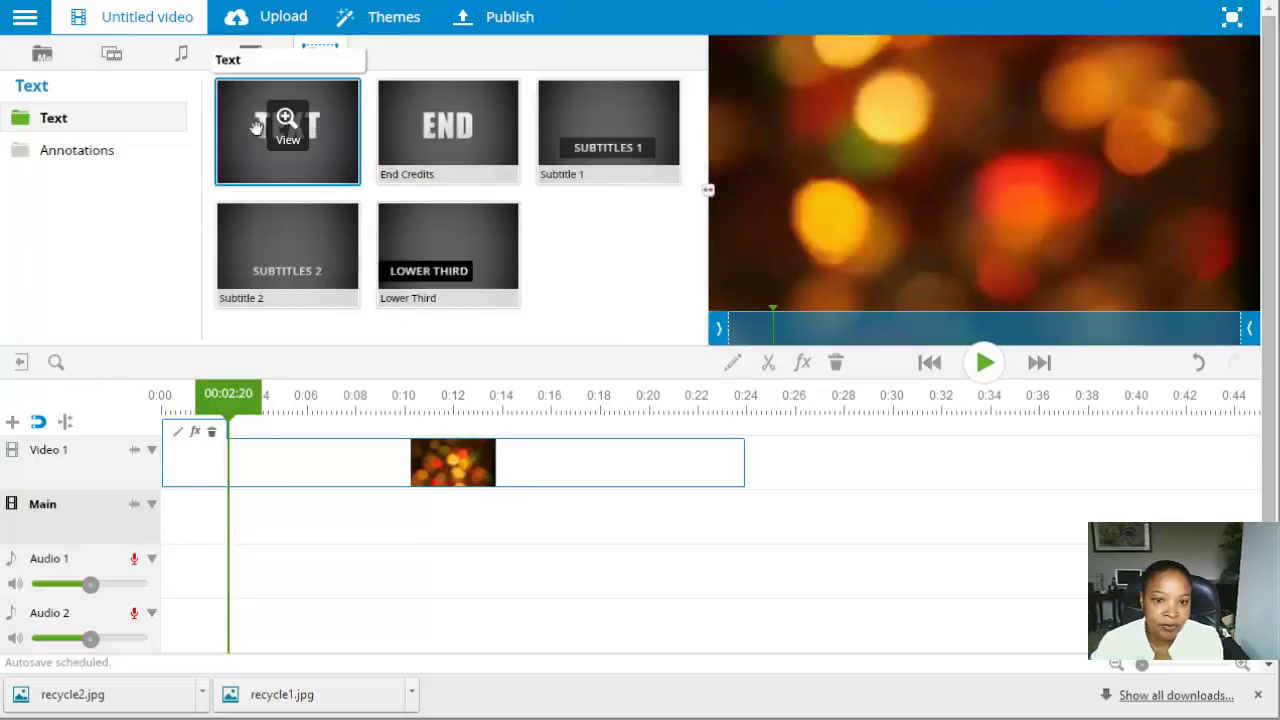
{"action": "left_click_drag", "start_coordinate": [258, 118], "coordinate": [240, 477]}
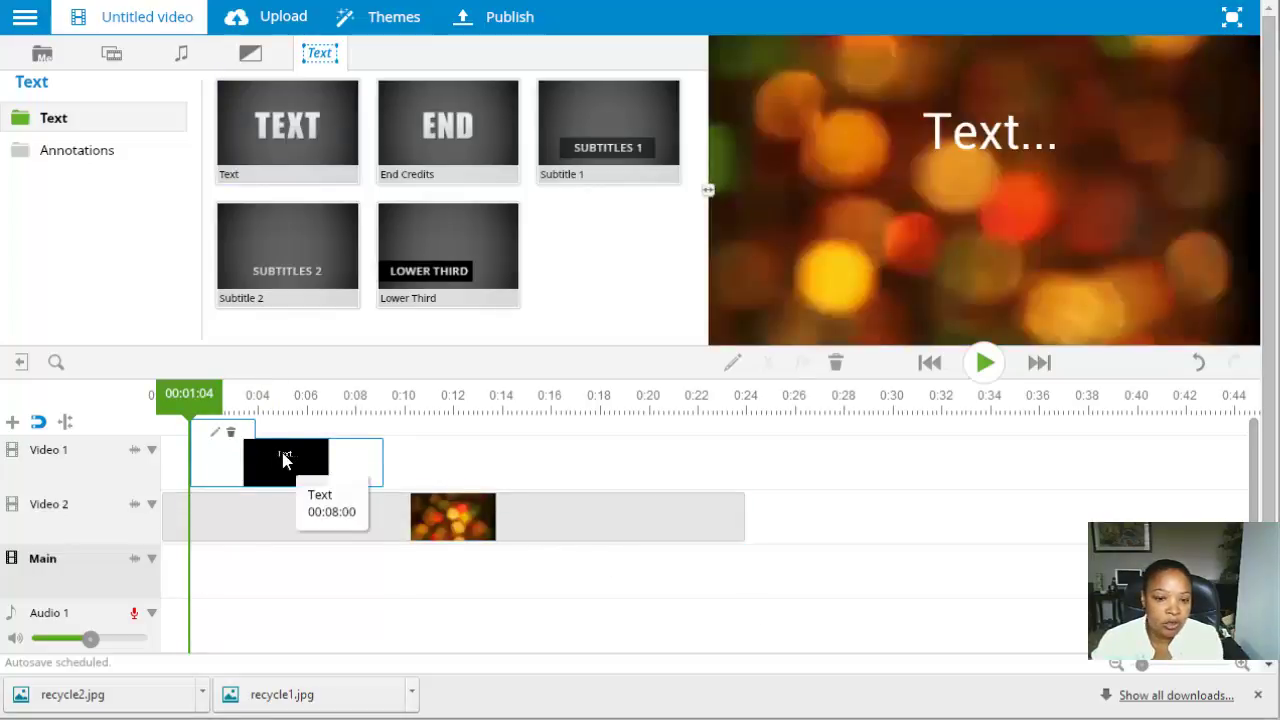
{"action": "double_click", "coordinate": [285, 458]}
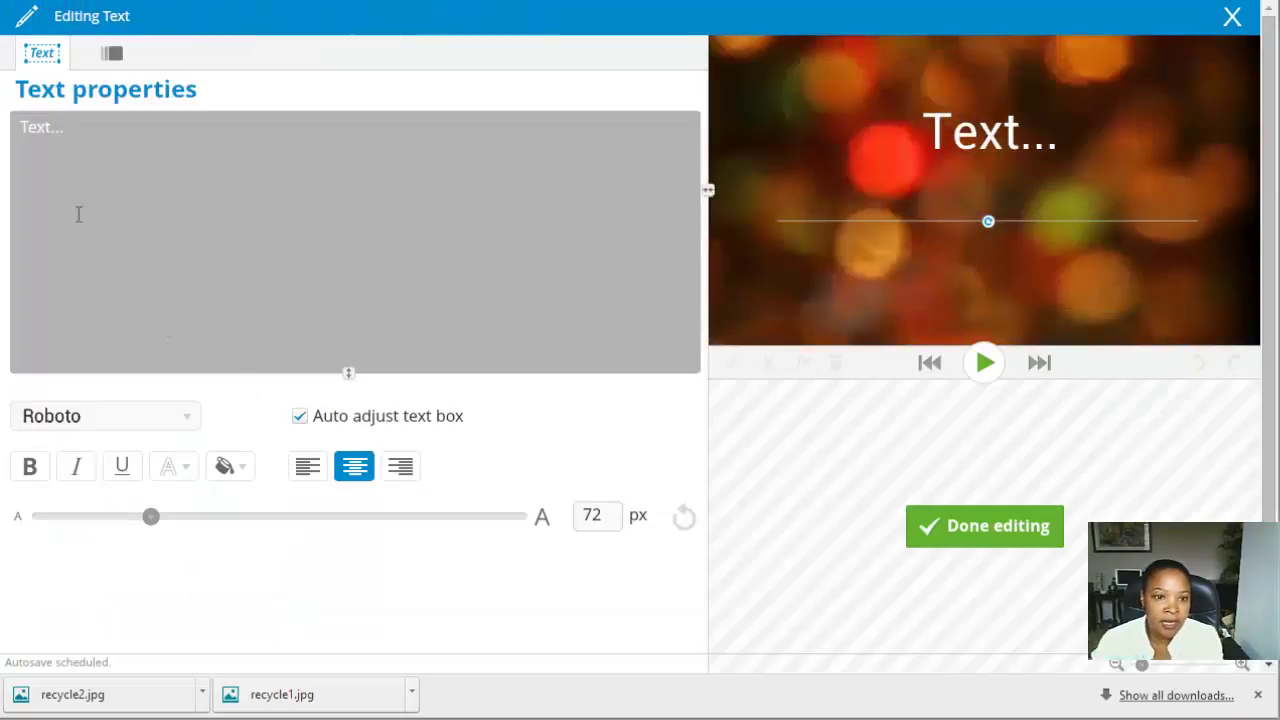
Replace the placeholder with 'Everyone should recycle' in the Yardsale font at 66 px.
{"action": "left_click_drag", "start_coordinate": [68, 137], "coordinate": [3, 135]}
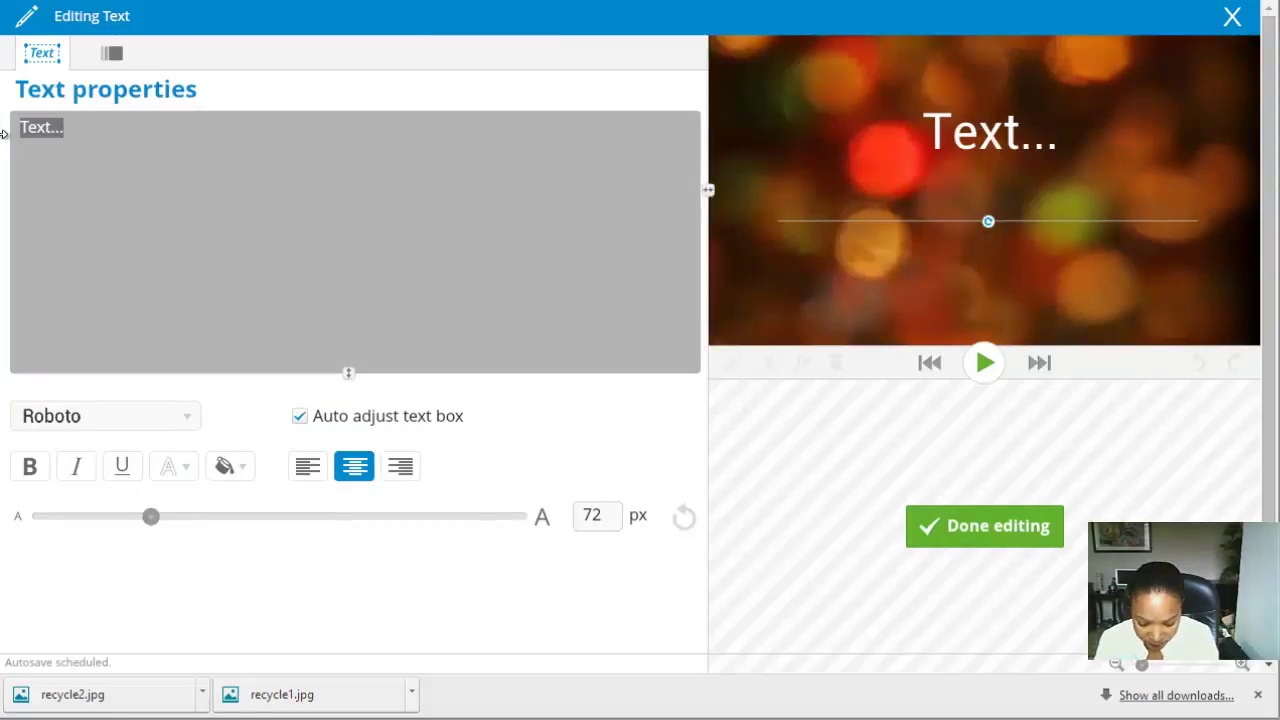
{"action": "type", "text": "Everyone should recycle"}
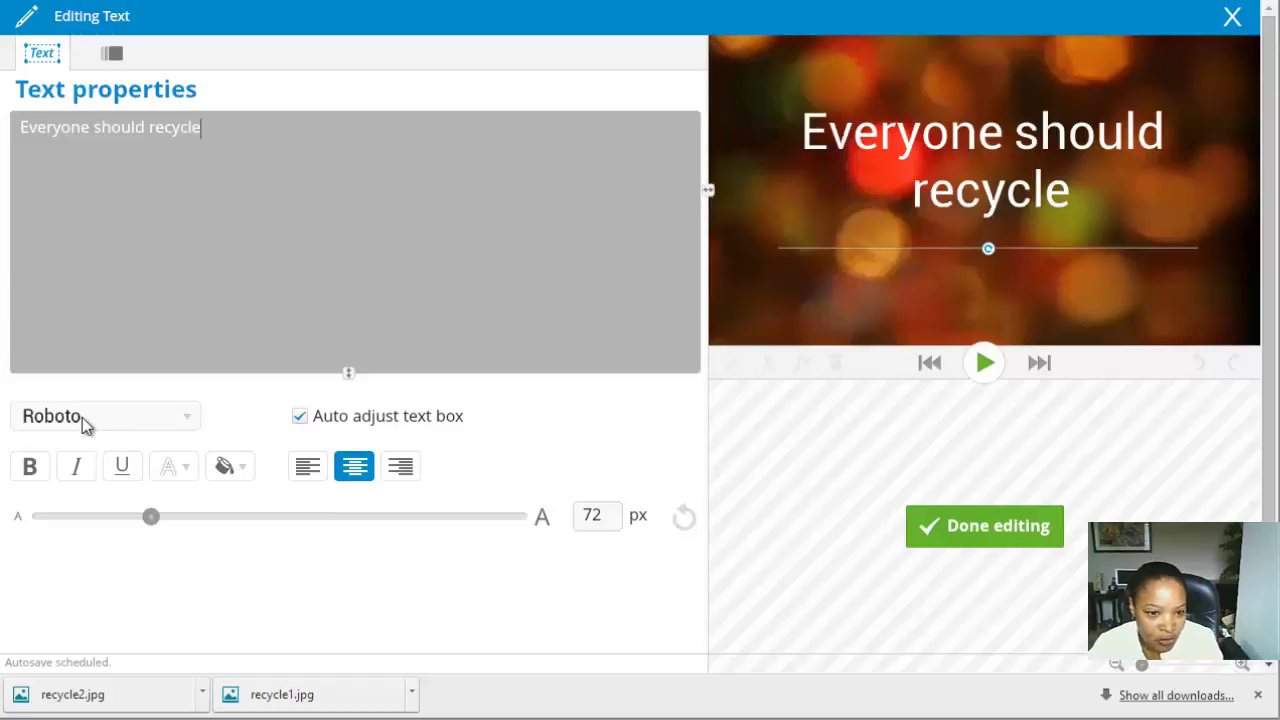
{"action": "left_click", "coordinate": [189, 422]}
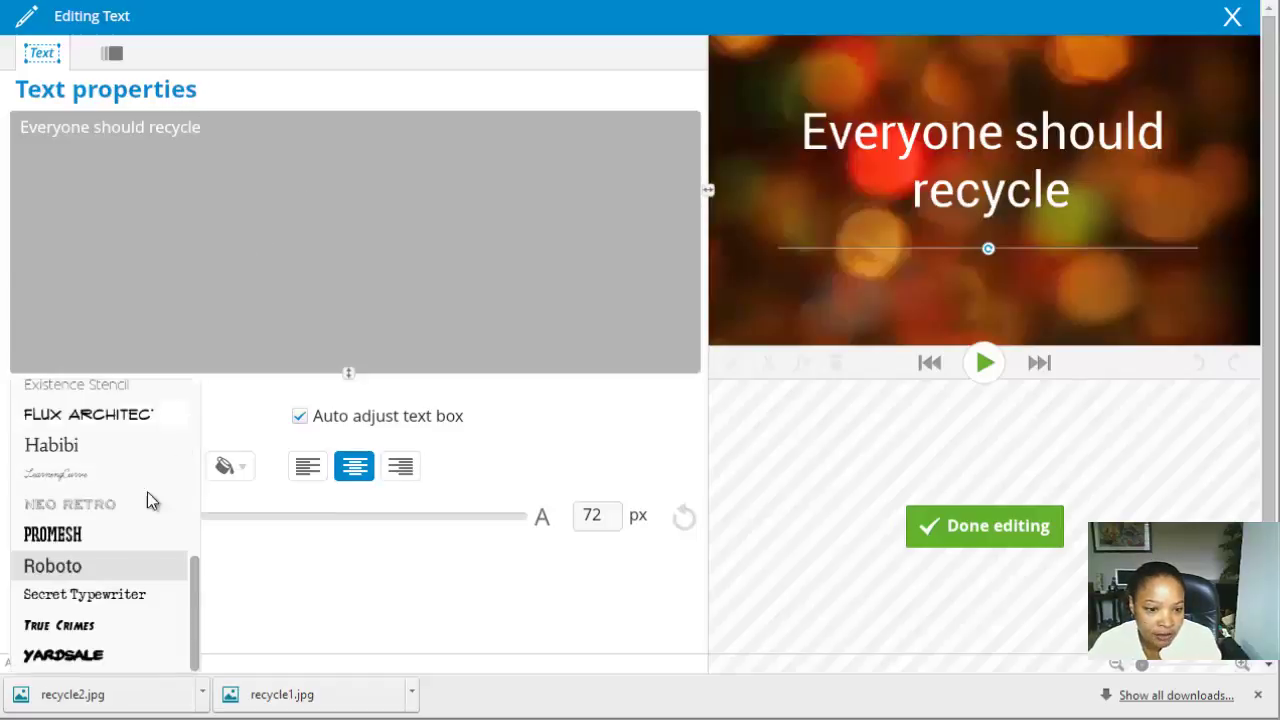
{"action": "left_click", "coordinate": [63, 655]}
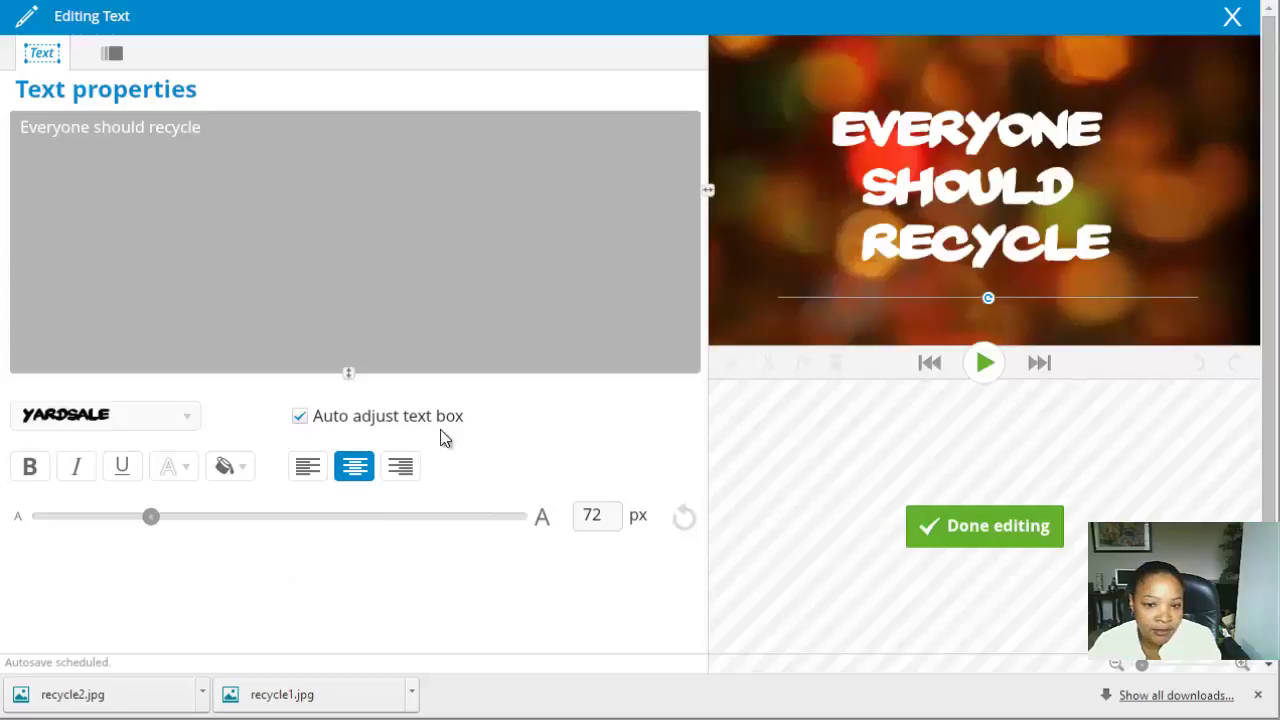
{"action": "mouse_move", "coordinate": [149, 516]}
{"action": "left_mouse_down"}
{"action": "mouse_move", "coordinate": [118, 516]}
{"action": "mouse_move", "coordinate": [140, 516]}
{"action": "left_mouse_up"}
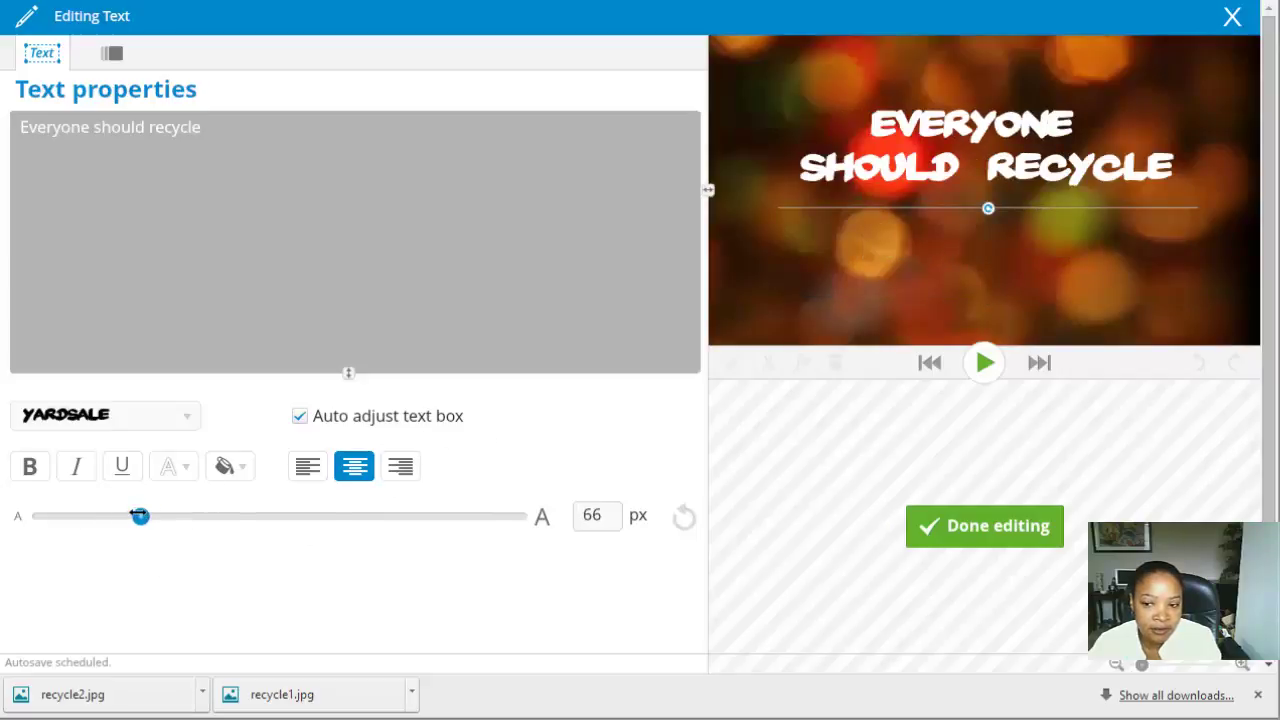
{"action": "left_click", "coordinate": [977, 526]}
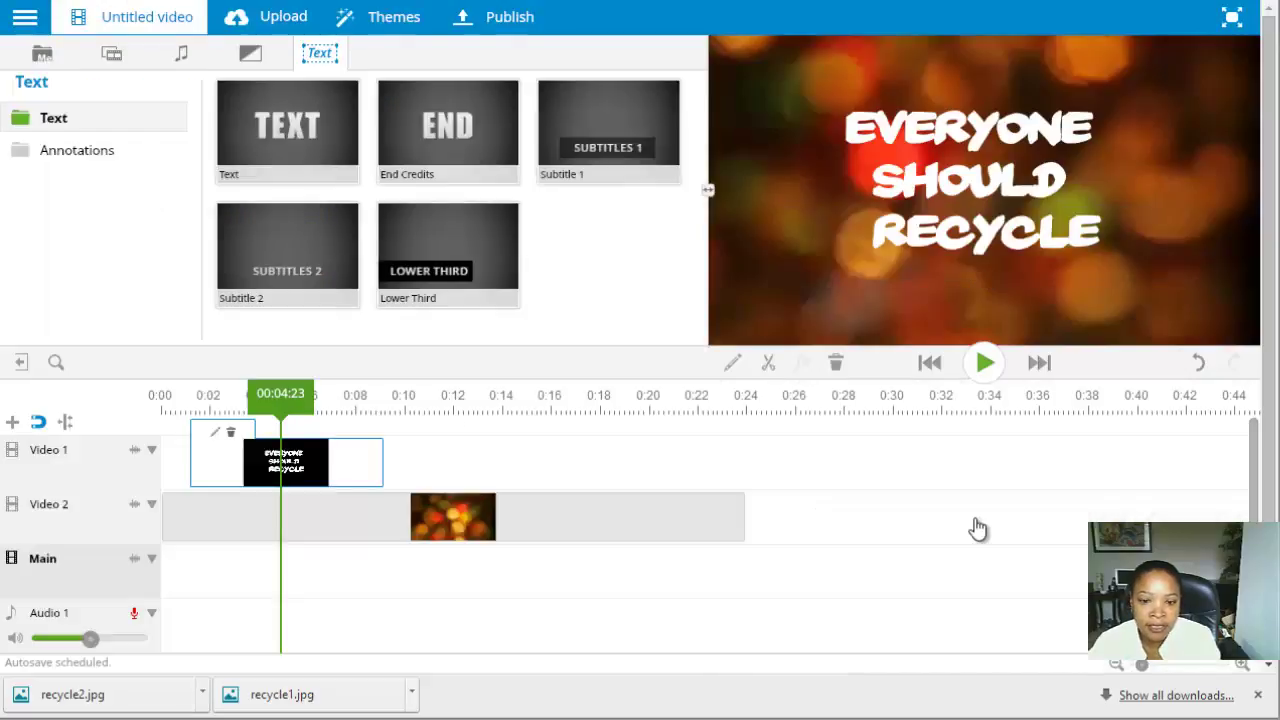
{"action": "left_click", "coordinate": [929, 364]}
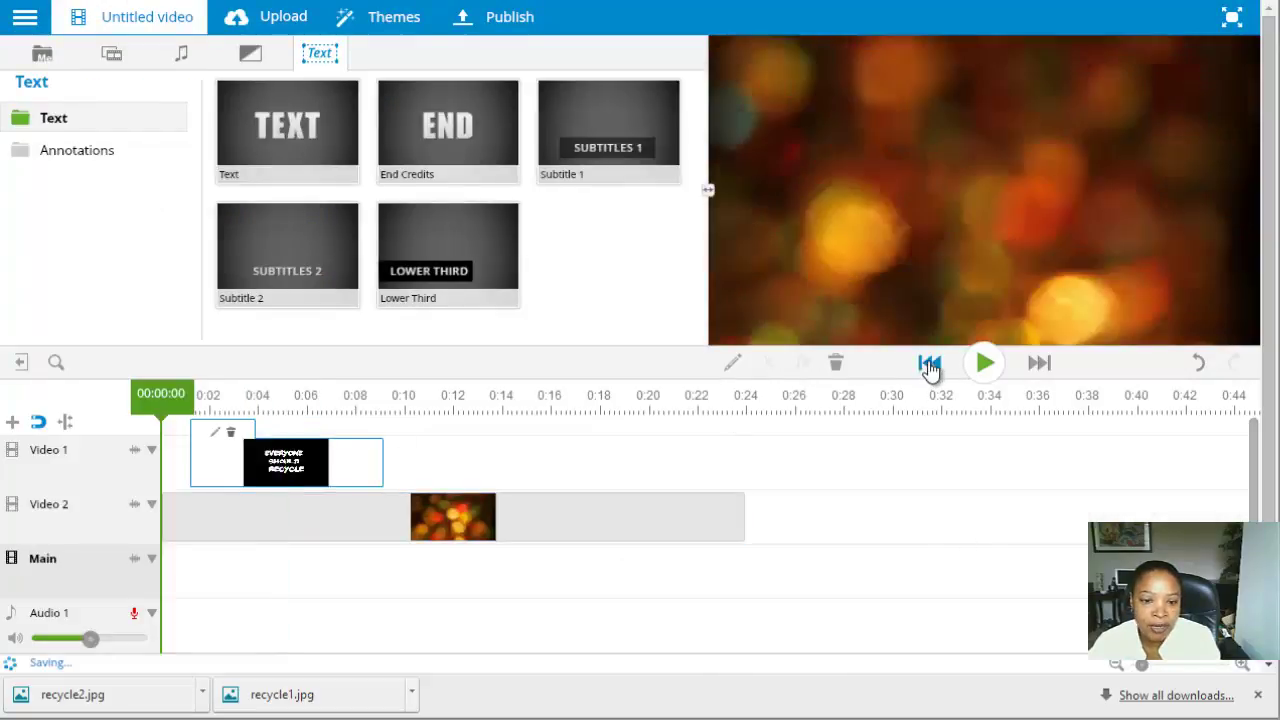
{"action": "left_click", "coordinate": [985, 365]}
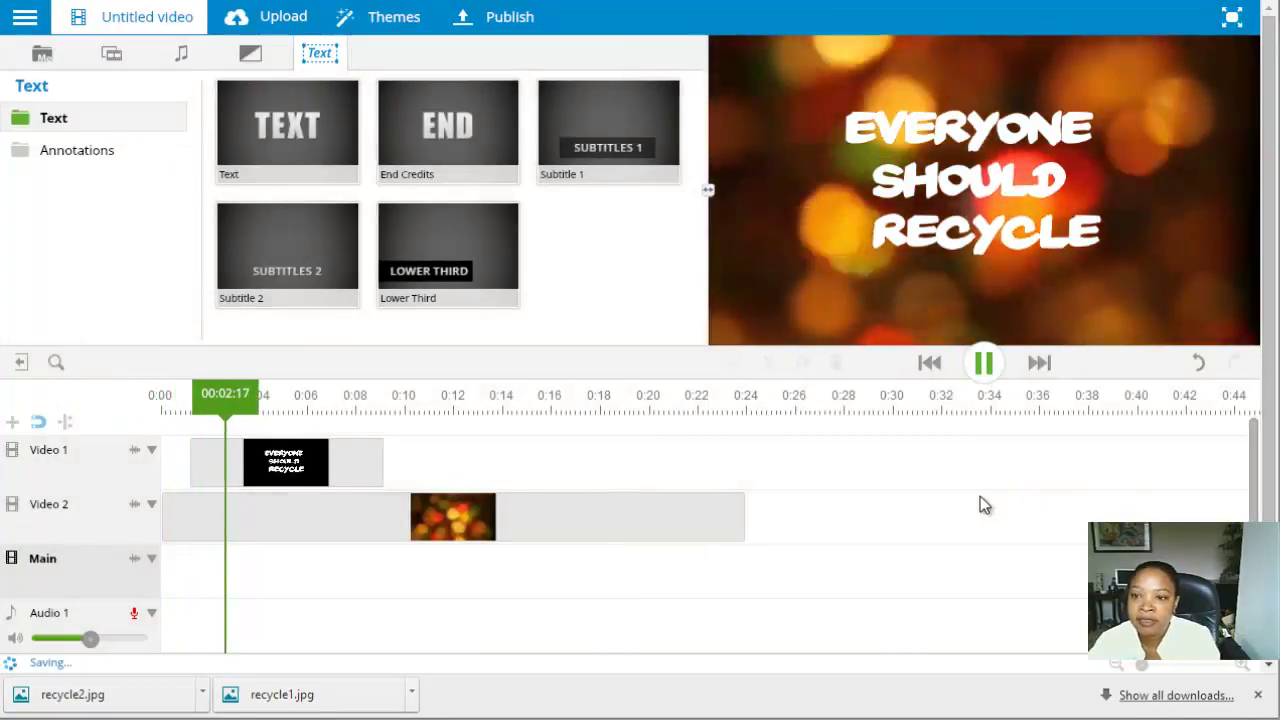
{"action": "left_click", "coordinate": [985, 363]}
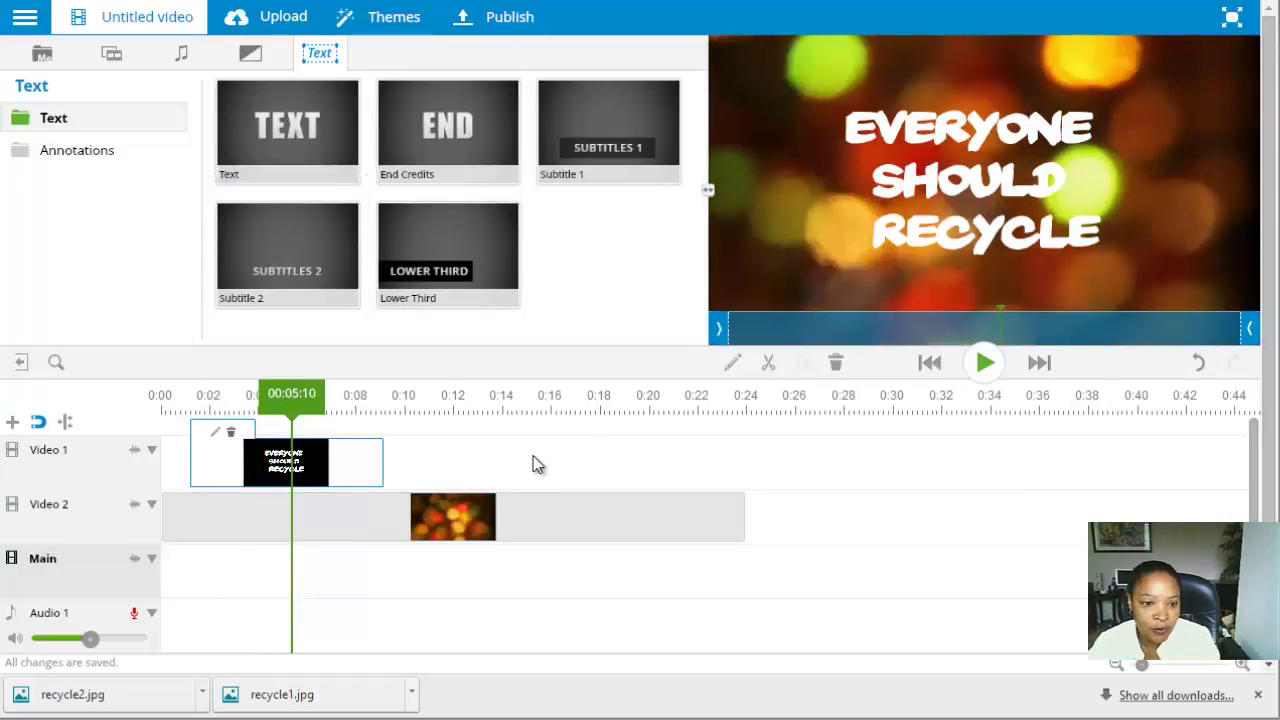
Browse the Serious, sad, worried music and preview the Arabic ship track.
{"action": "left_click", "coordinate": [182, 54]}
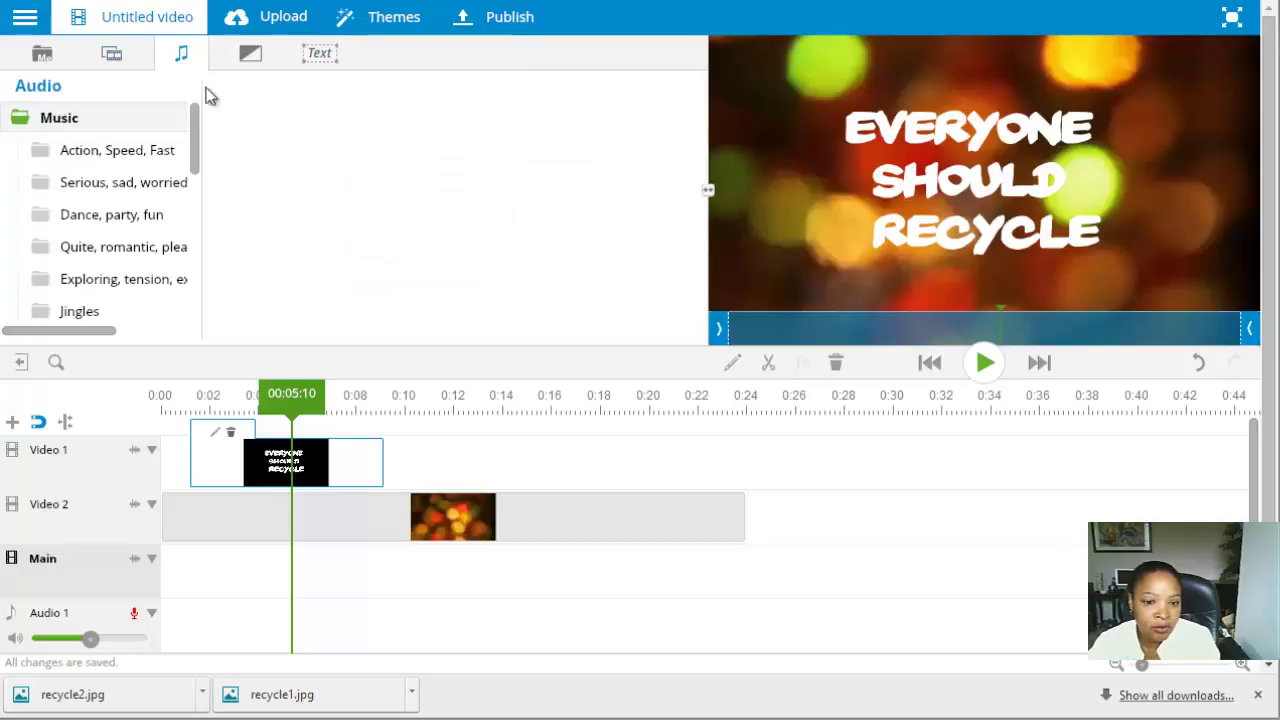
{"action": "left_click", "coordinate": [929, 363]}
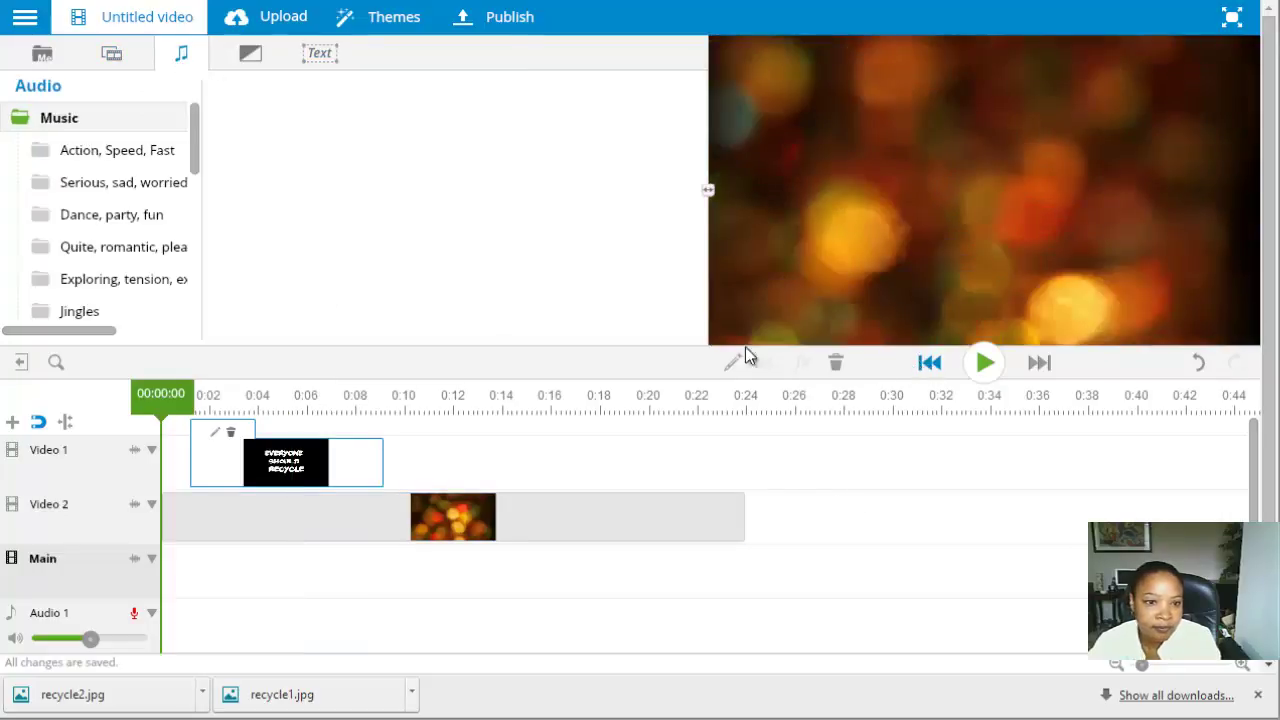
{"action": "scroll", "coordinate": [195, 155], "scroll_direction": "down", "scroll_amount": 2}
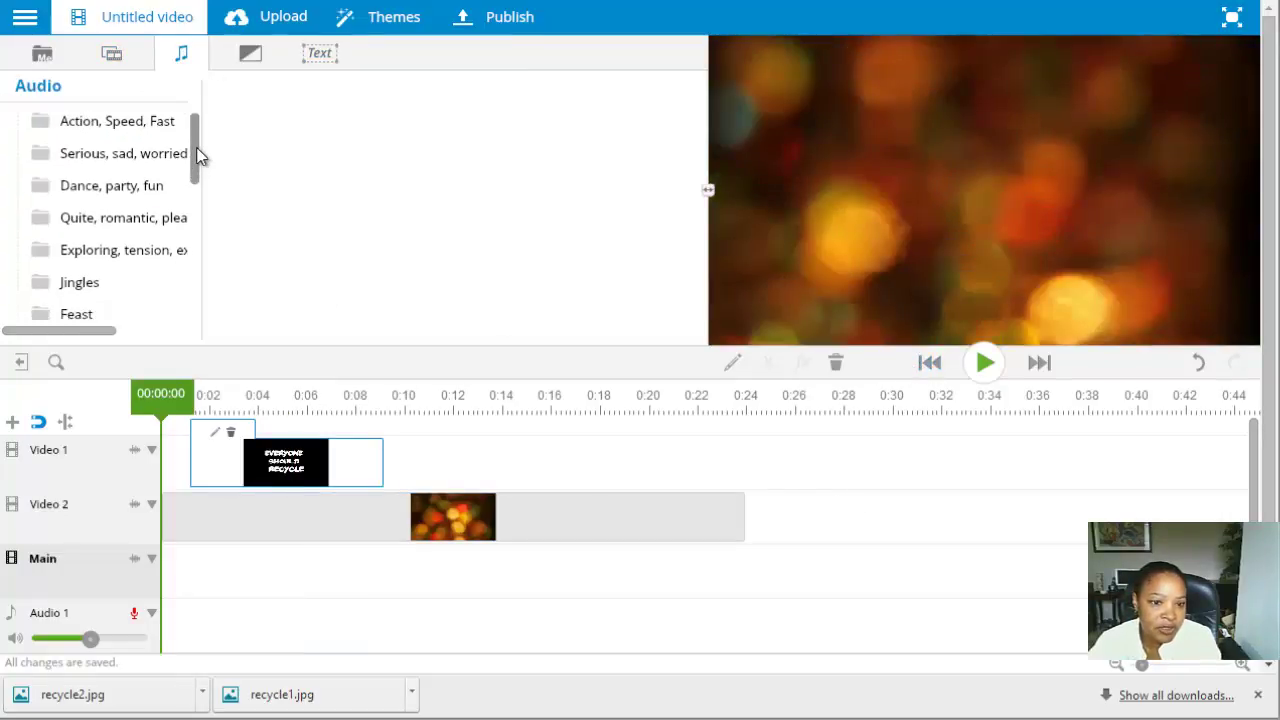
{"action": "scroll", "coordinate": [199, 154], "scroll_direction": "up", "scroll_amount": 2}
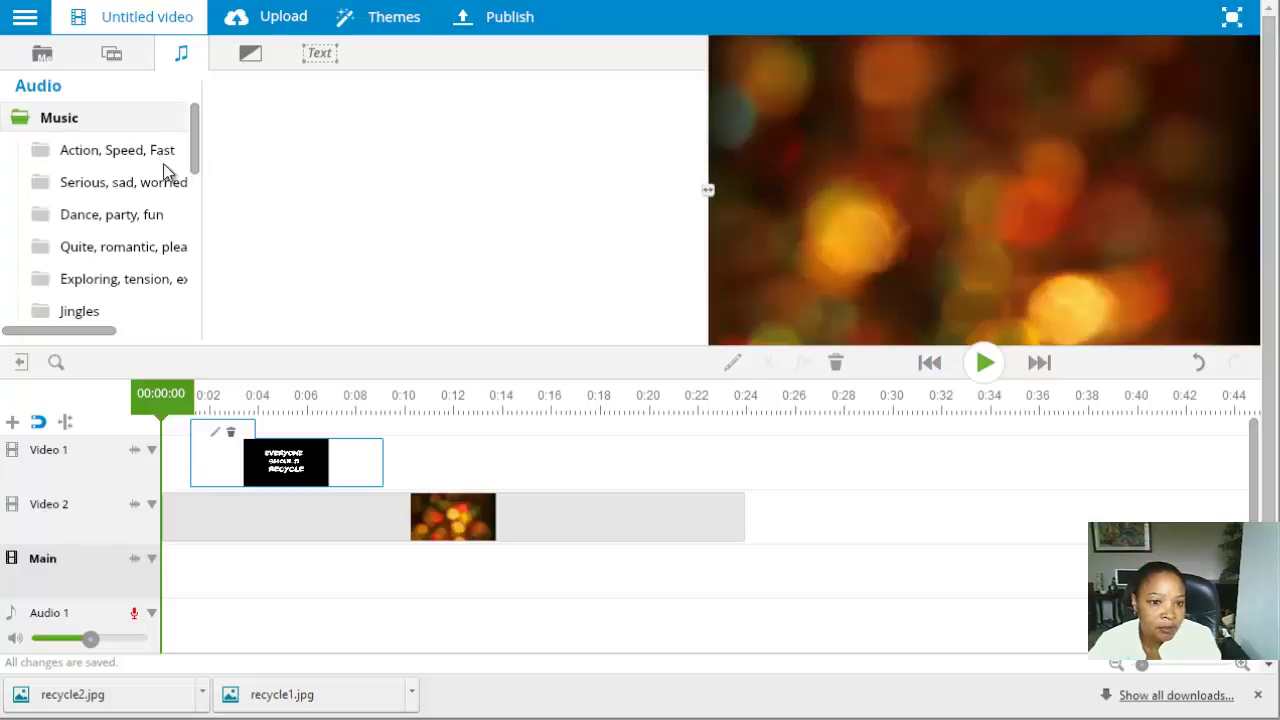
{"action": "left_click", "coordinate": [94, 193]}
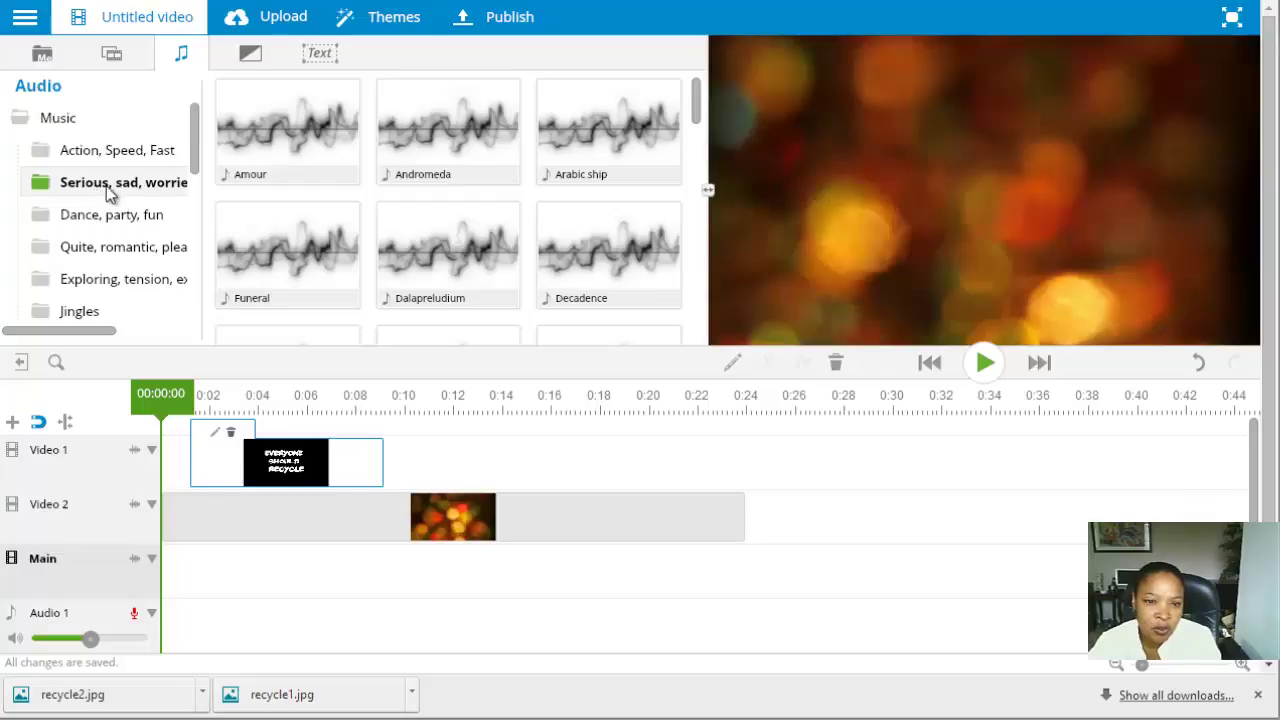
{"action": "mouse_move", "coordinate": [348, 120]}
{"action": "mouse_move", "coordinate": [606, 143]}
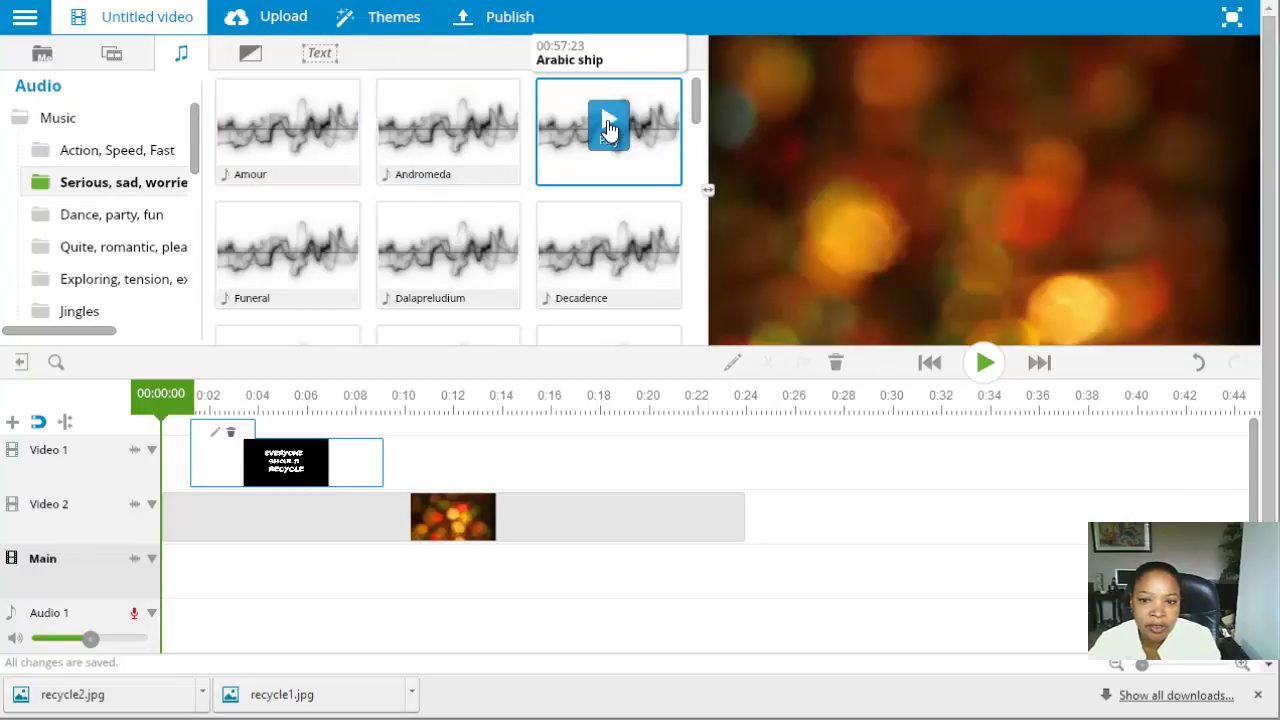
{"action": "left_click", "coordinate": [608, 118]}
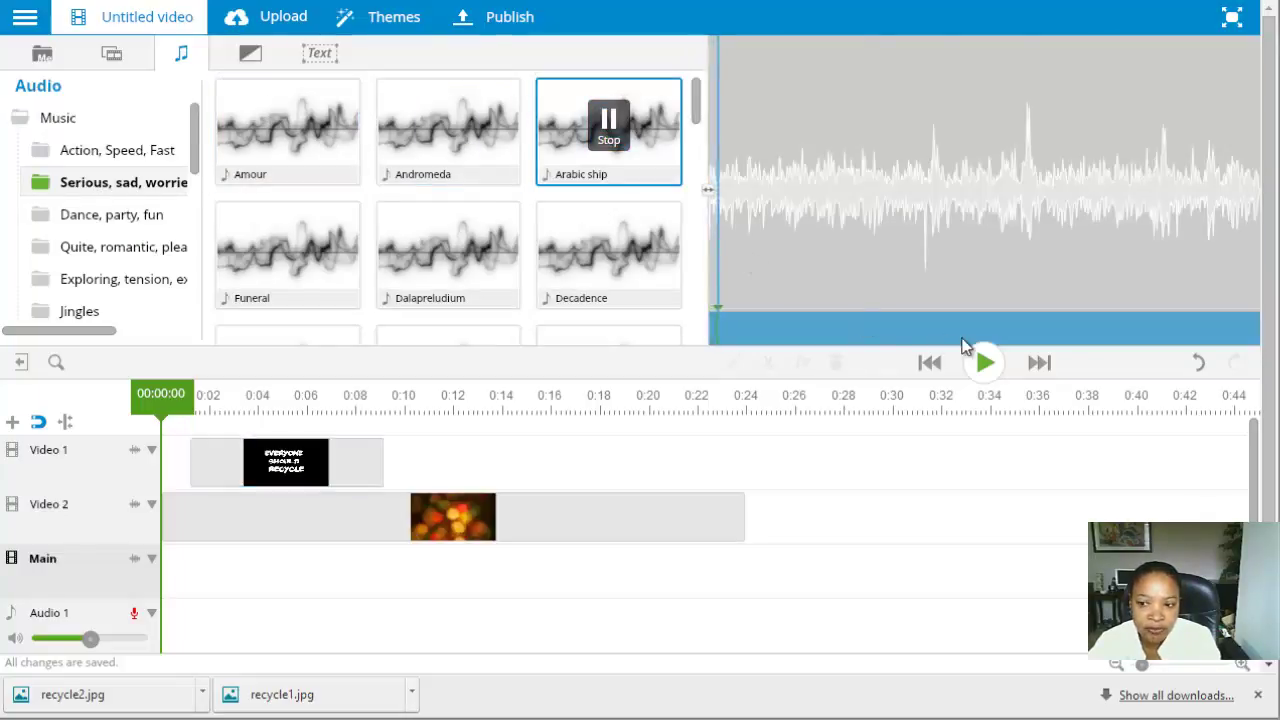
Add Arabic ship to the Audio 1 track and play the video from the start.
{"action": "left_click", "coordinate": [983, 366]}
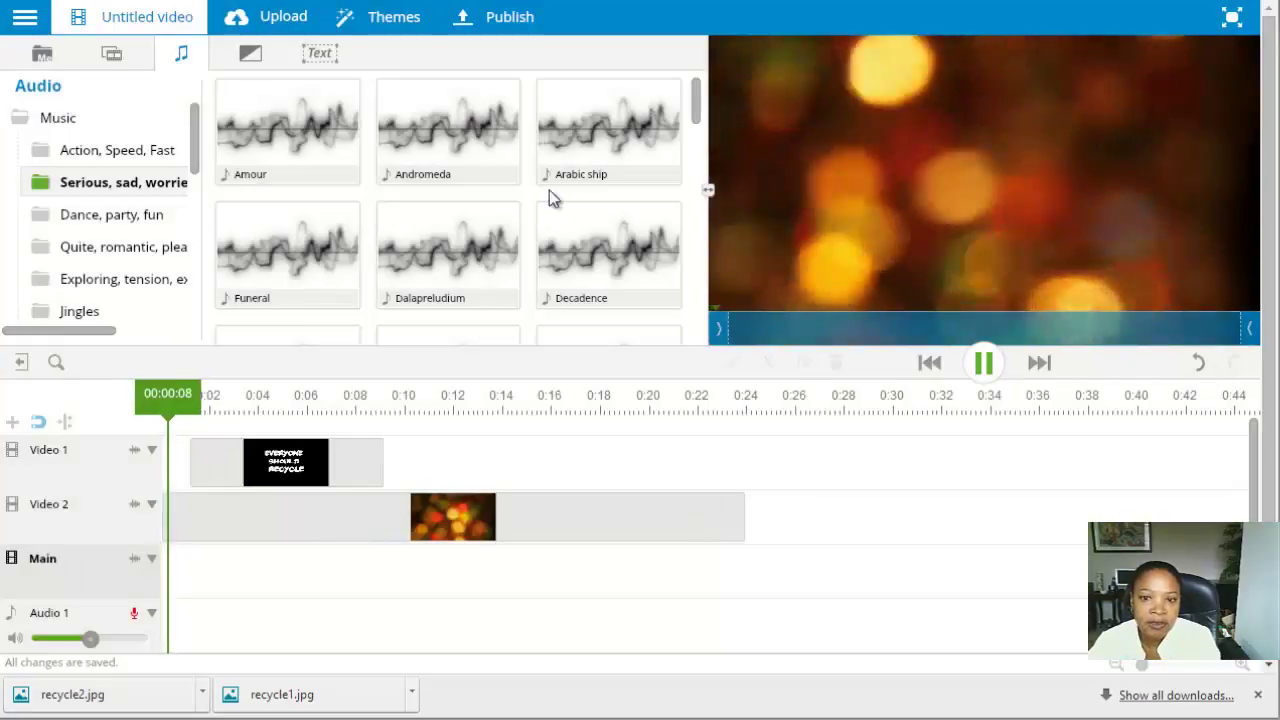
{"action": "left_click", "coordinate": [983, 362]}
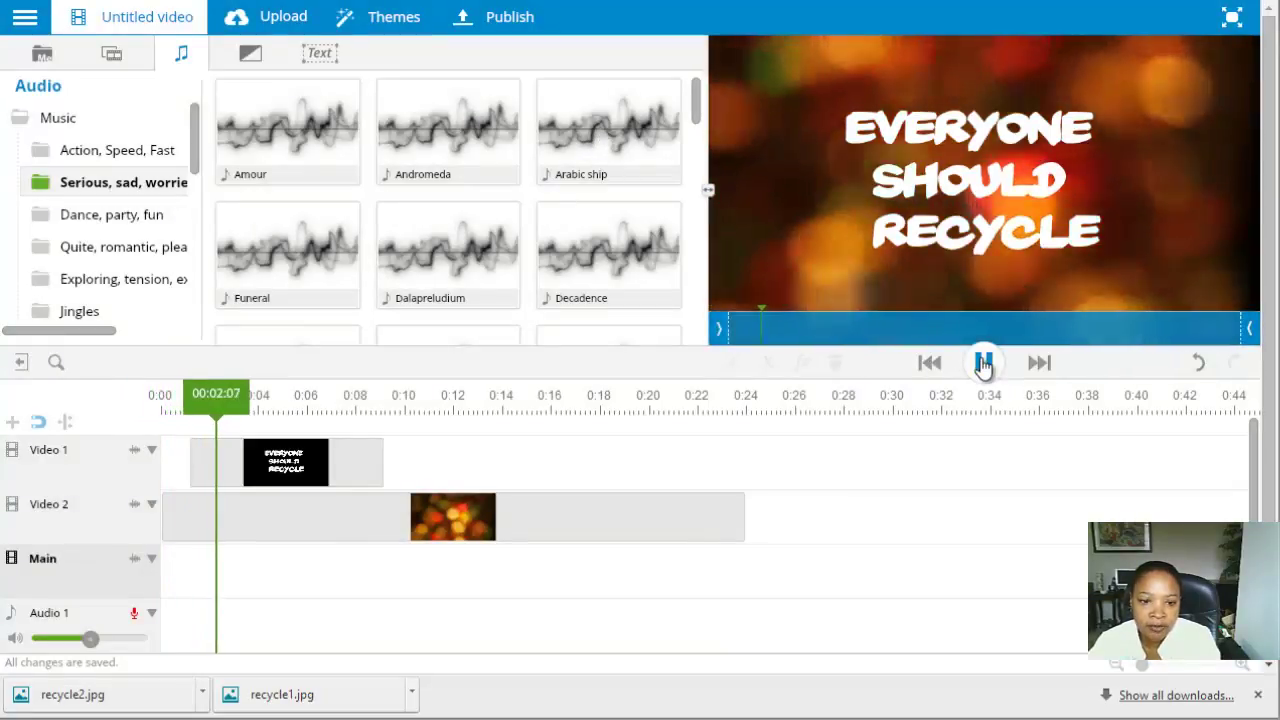
{"action": "left_click_drag", "start_coordinate": [612, 145], "coordinate": [210, 618]}
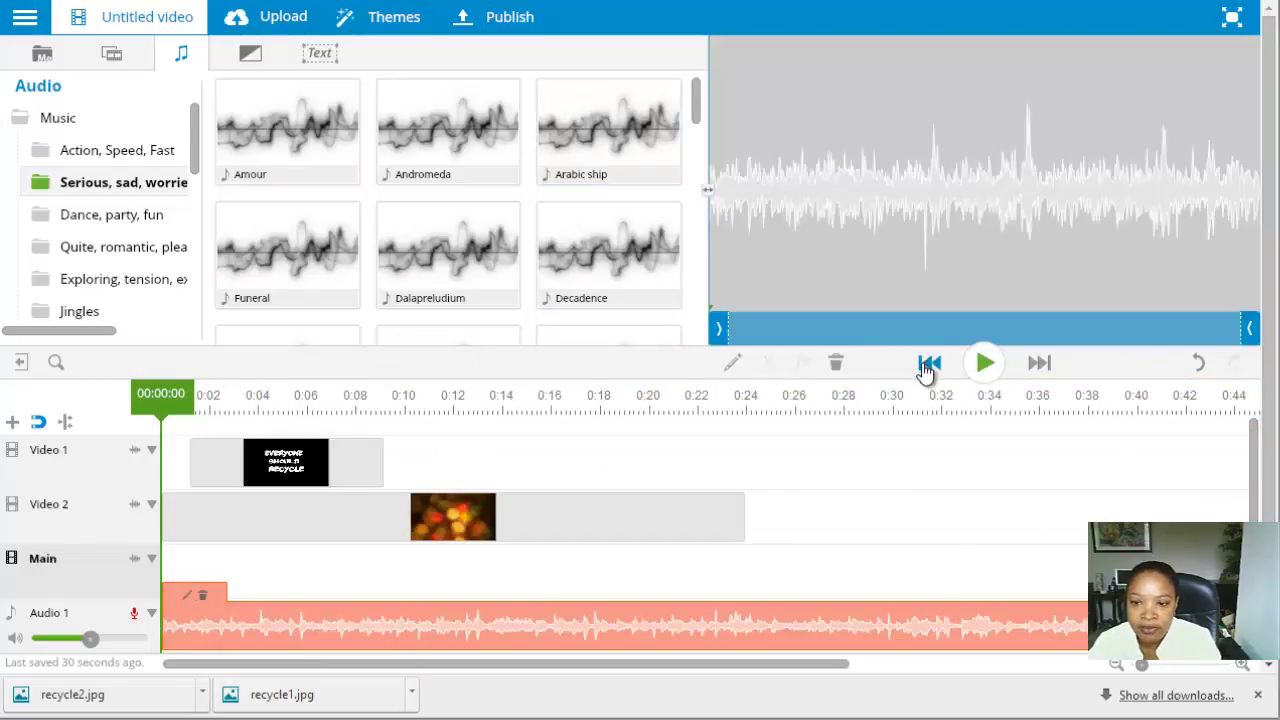
{"action": "left_click", "coordinate": [926, 366]}
{"action": "left_click", "coordinate": [984, 364]}
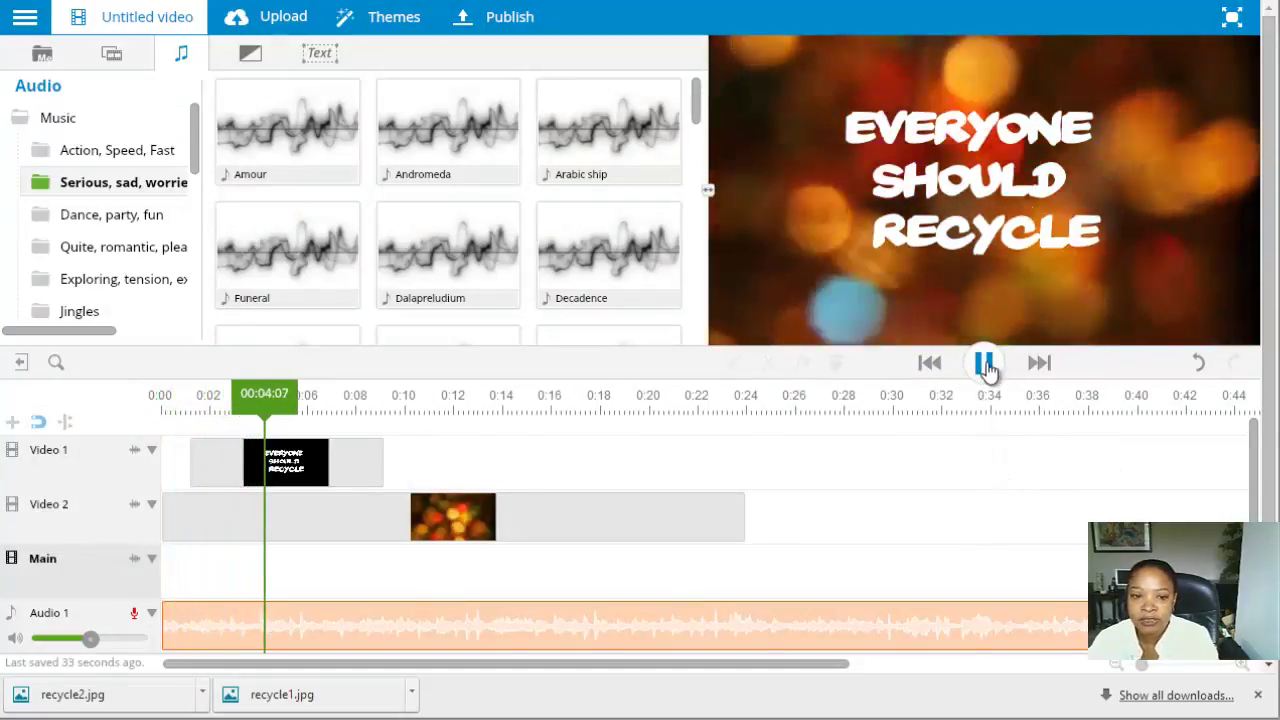
Add recycle2 after the title, shortened to 0:06, then recycle1 after recycle2 on Video 1.
{"action": "left_click", "coordinate": [982, 364]}
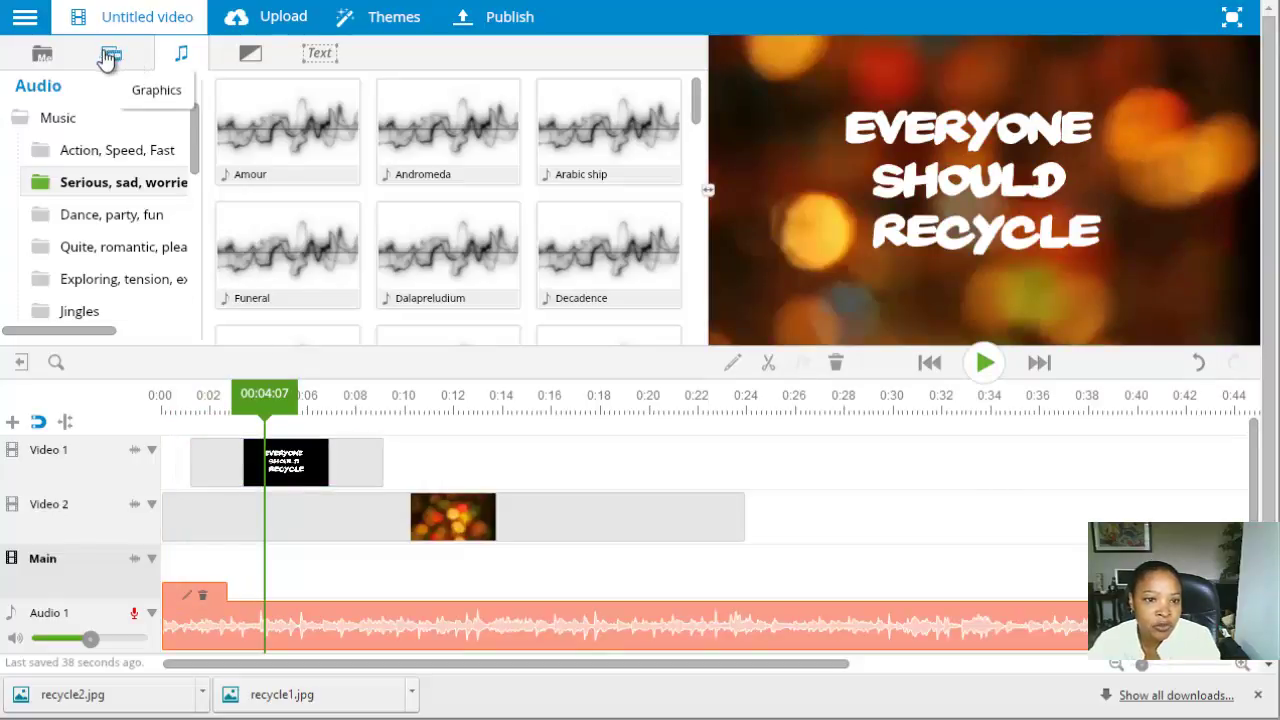
{"action": "left_click", "coordinate": [40, 58]}
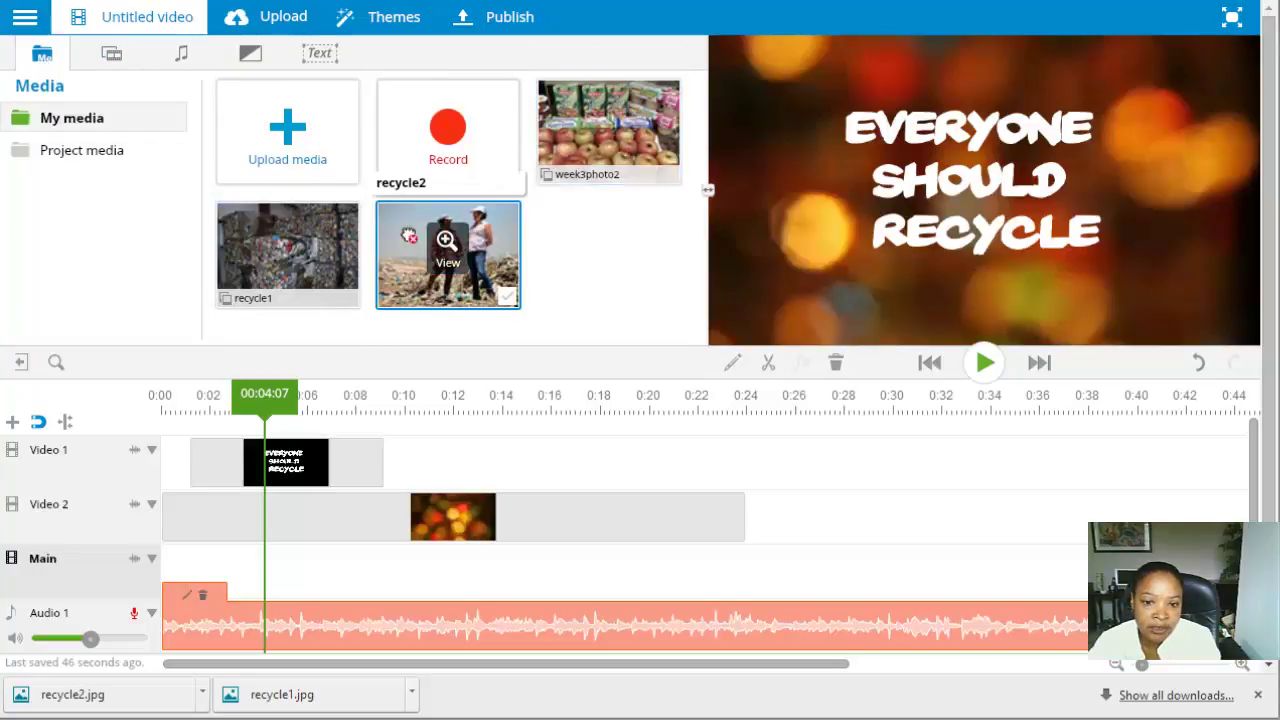
{"action": "left_click_drag", "start_coordinate": [409, 236], "coordinate": [433, 462]}
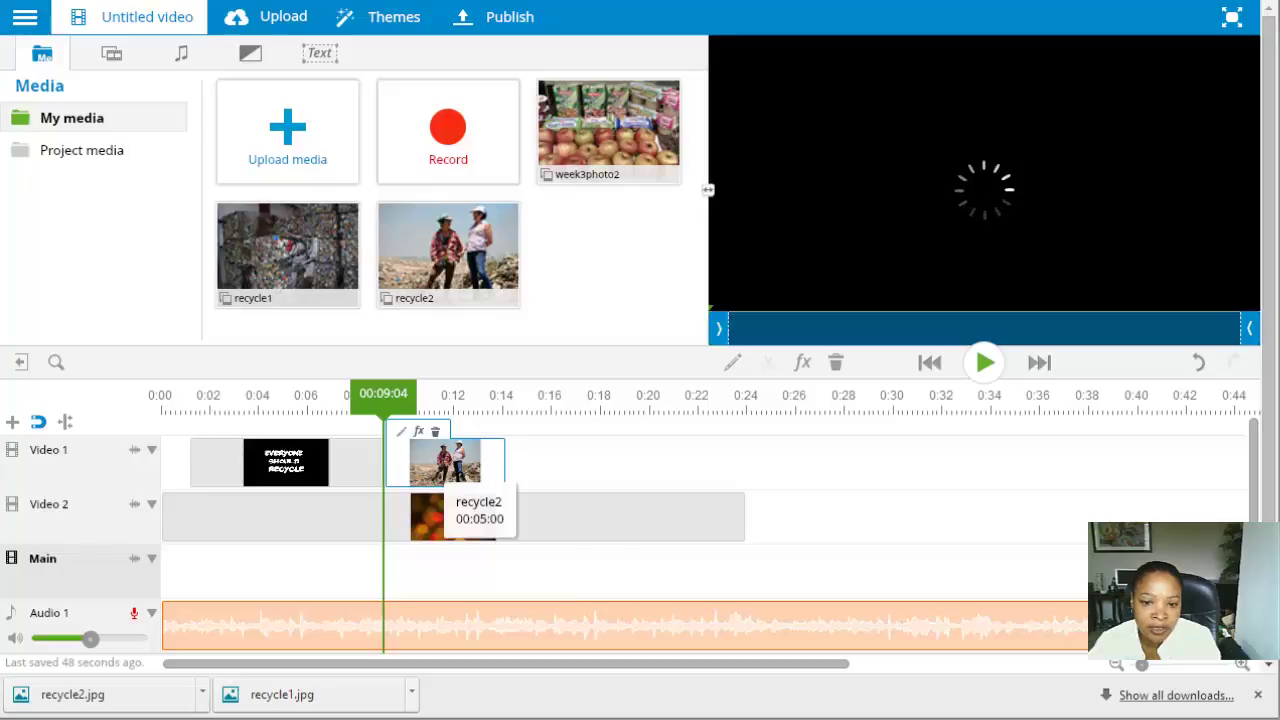
{"action": "mouse_move", "coordinate": [502, 464]}
{"action": "left_mouse_down"}
{"action": "mouse_move", "coordinate": [646, 458]}
{"action": "mouse_move", "coordinate": [478, 459]}
{"action": "left_mouse_up"}
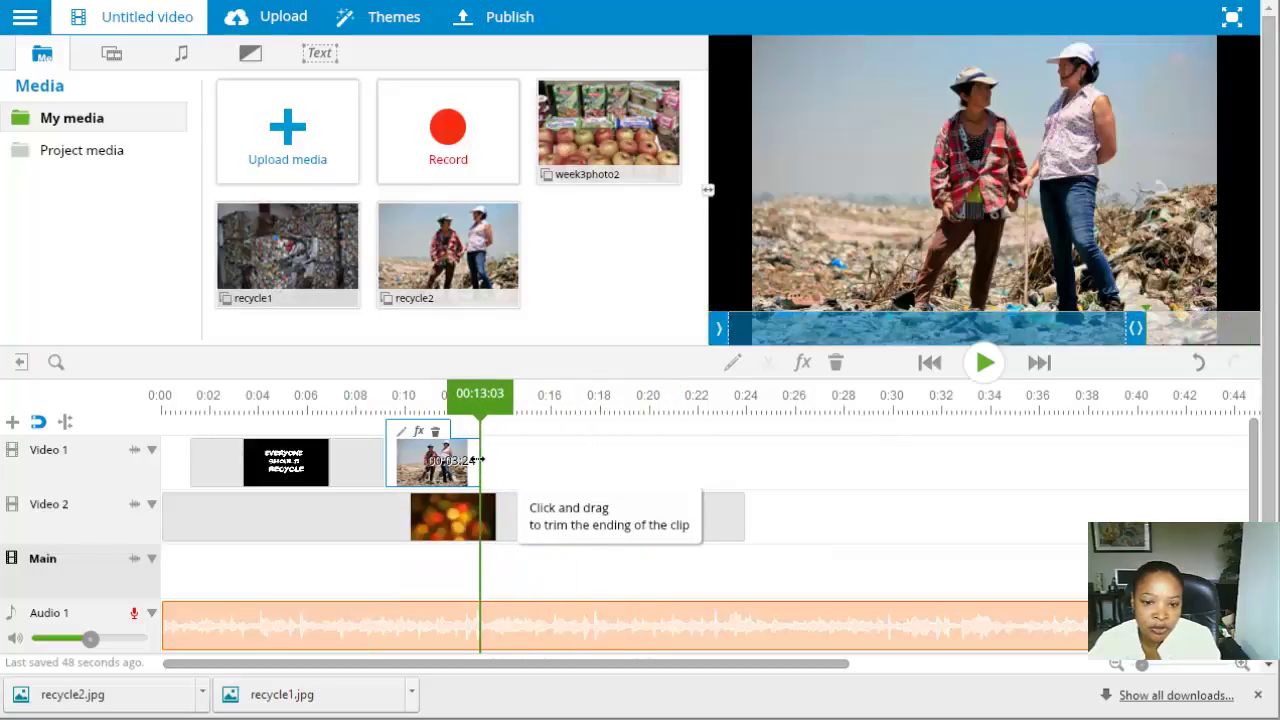
{"action": "left_click", "coordinate": [351, 460]}
{"action": "left_click_drag", "start_coordinate": [381, 458], "coordinate": [303, 460]}
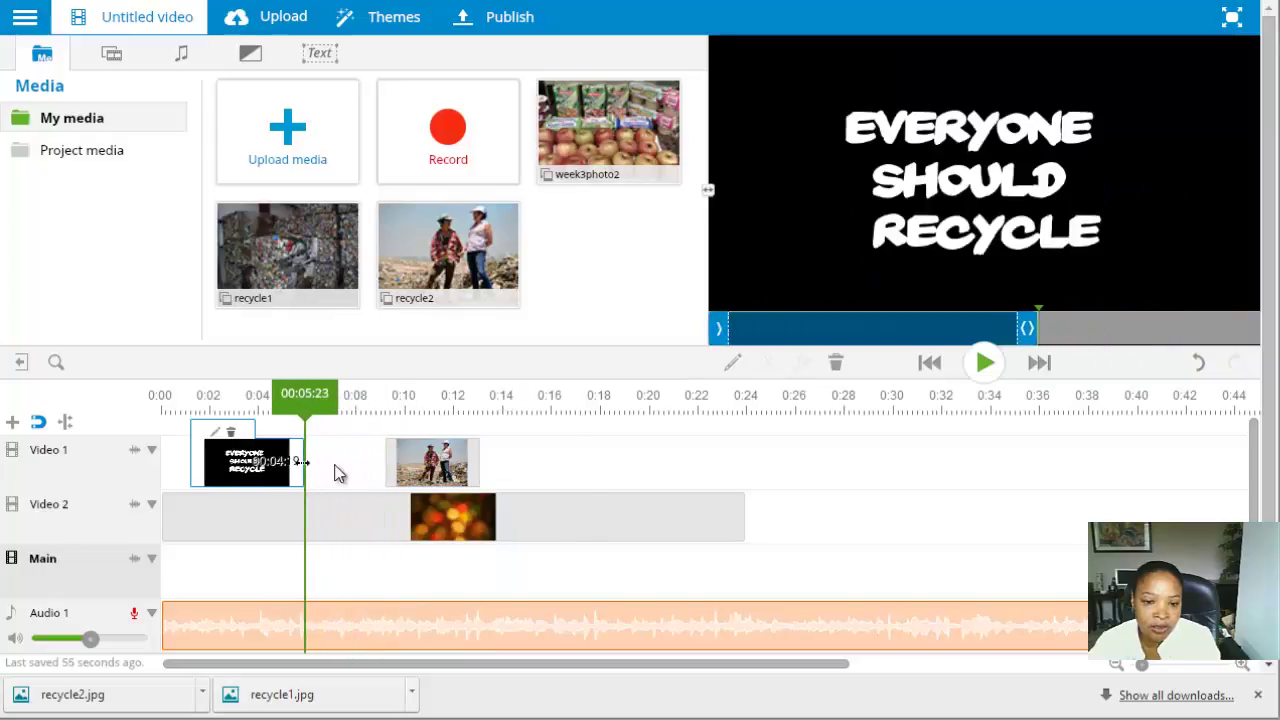
{"action": "left_click_drag", "start_coordinate": [428, 463], "coordinate": [346, 463]}
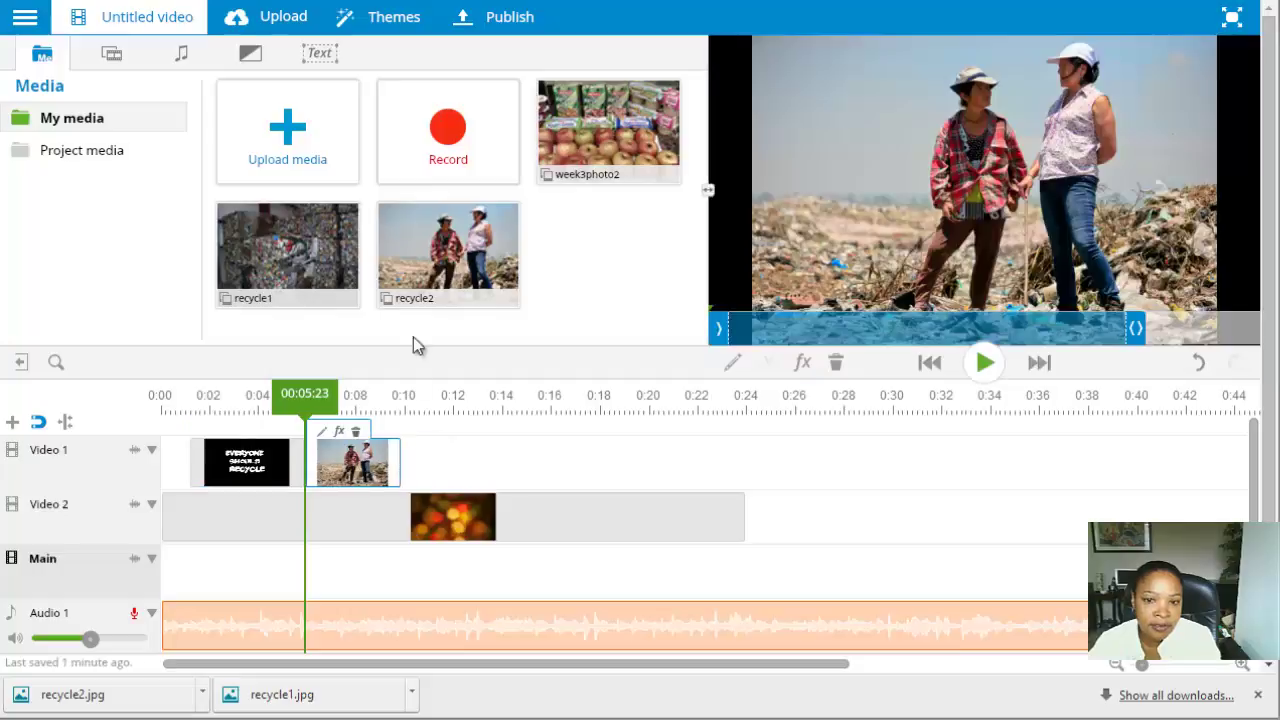
{"action": "left_click_drag", "start_coordinate": [318, 243], "coordinate": [455, 460]}
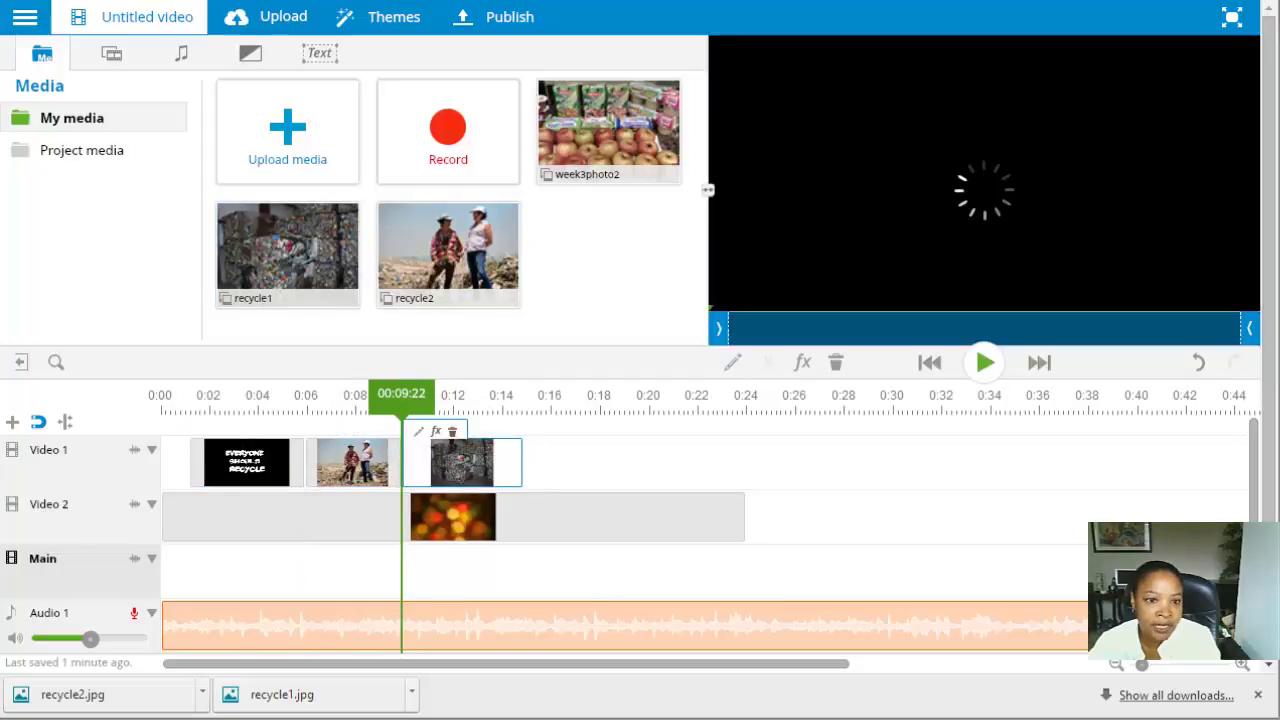
Place a Cross blur transition between the recycle2 and recycle1 photos on Main.
{"action": "left_click", "coordinate": [249, 60]}
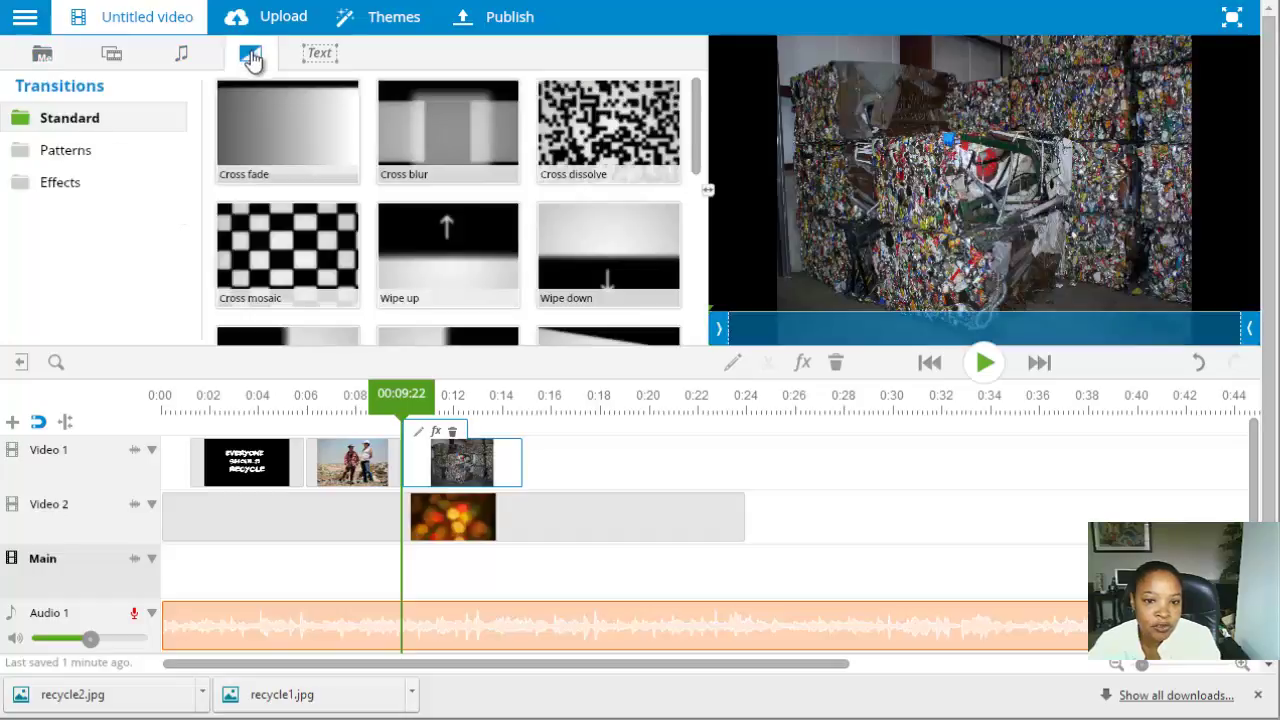
{"action": "mouse_move", "coordinate": [447, 120]}
{"action": "left_mouse_down"}
{"action": "mouse_move", "coordinate": [405, 466]}
{"action": "mouse_move", "coordinate": [465, 475]}
{"action": "left_mouse_up"}
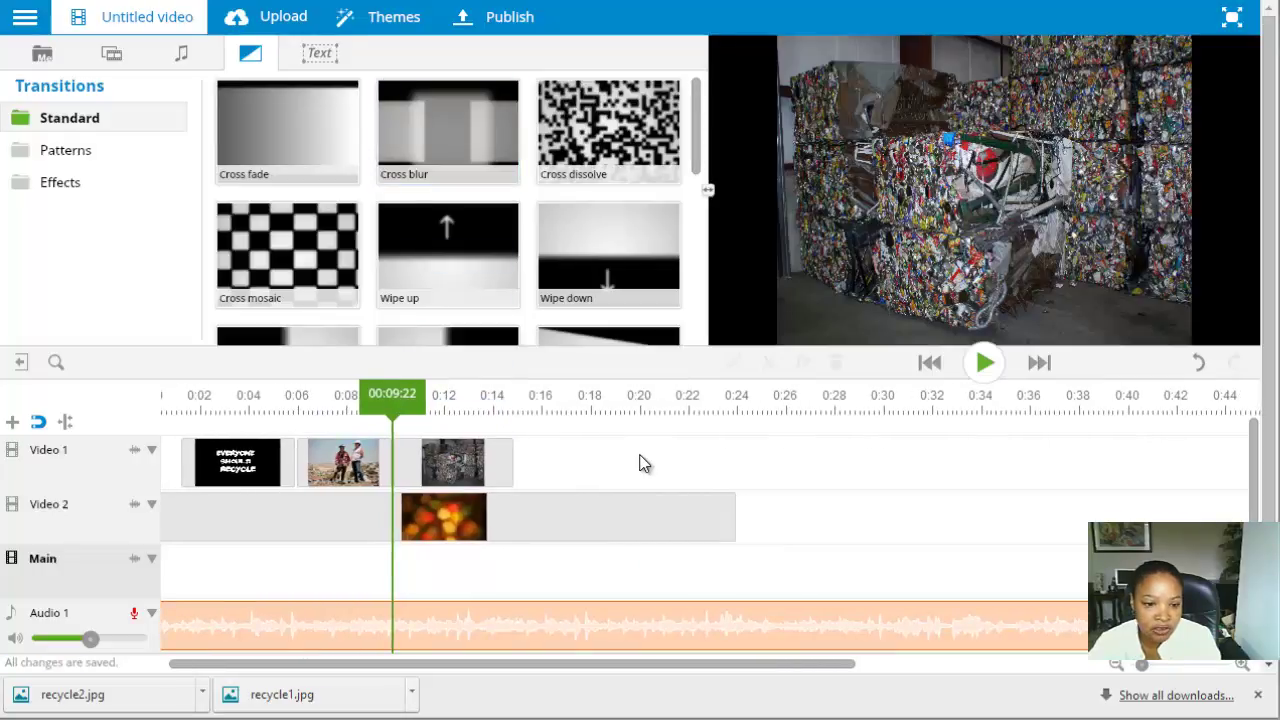
{"action": "mouse_move", "coordinate": [421, 117]}
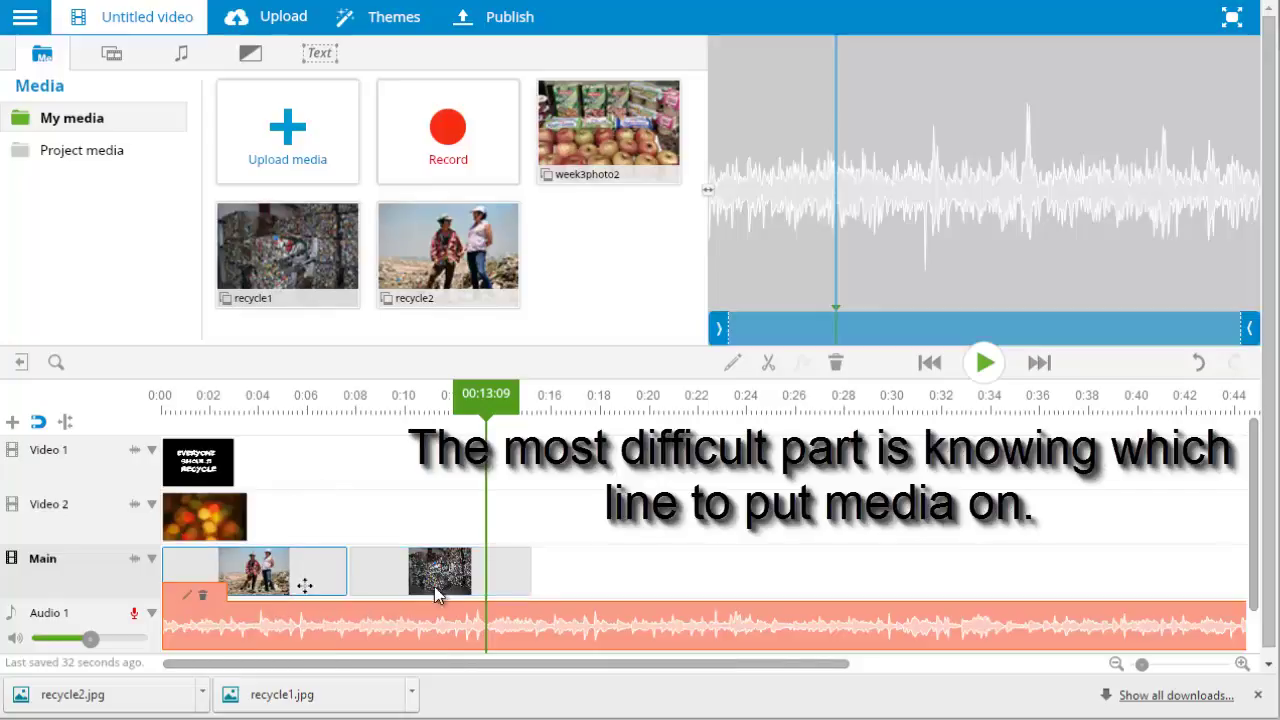
{"action": "left_click", "coordinate": [249, 53]}
{"action": "left_click_drag", "start_coordinate": [425, 115], "coordinate": [390, 572]}
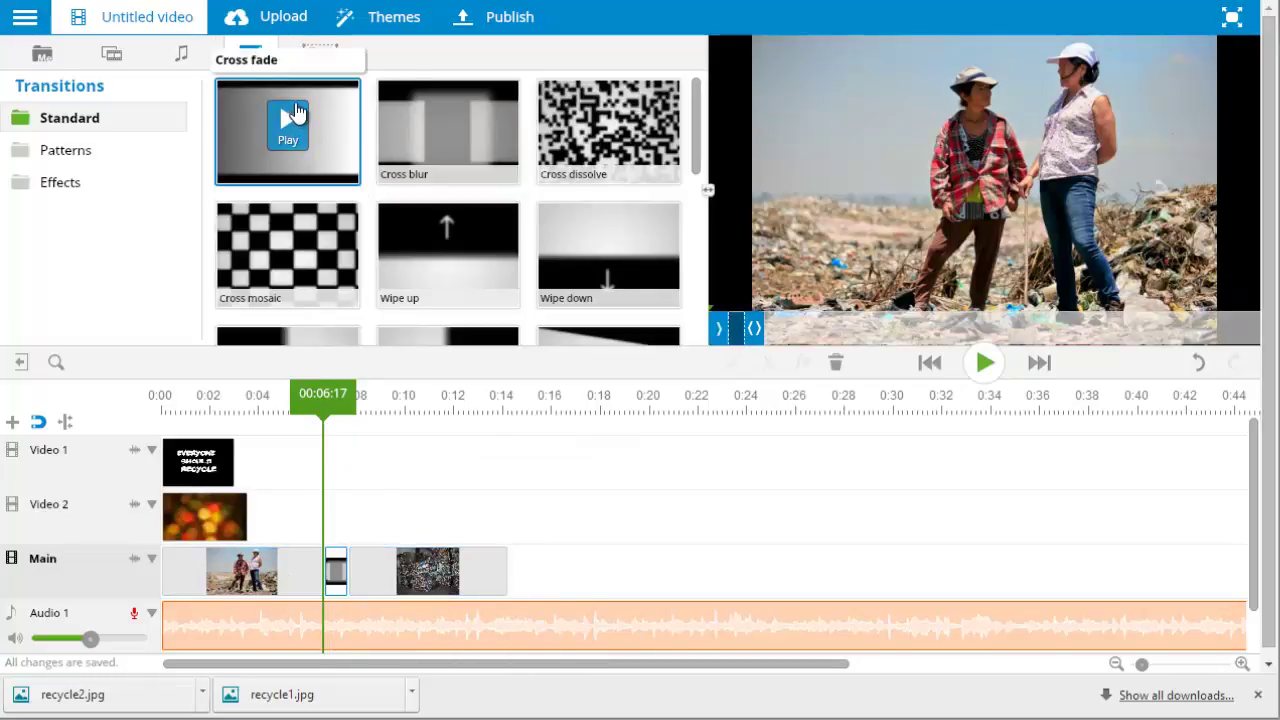
Add a 'Look at all the trash' caption above recycle1 and preview it.
{"action": "left_click", "coordinate": [318, 52]}
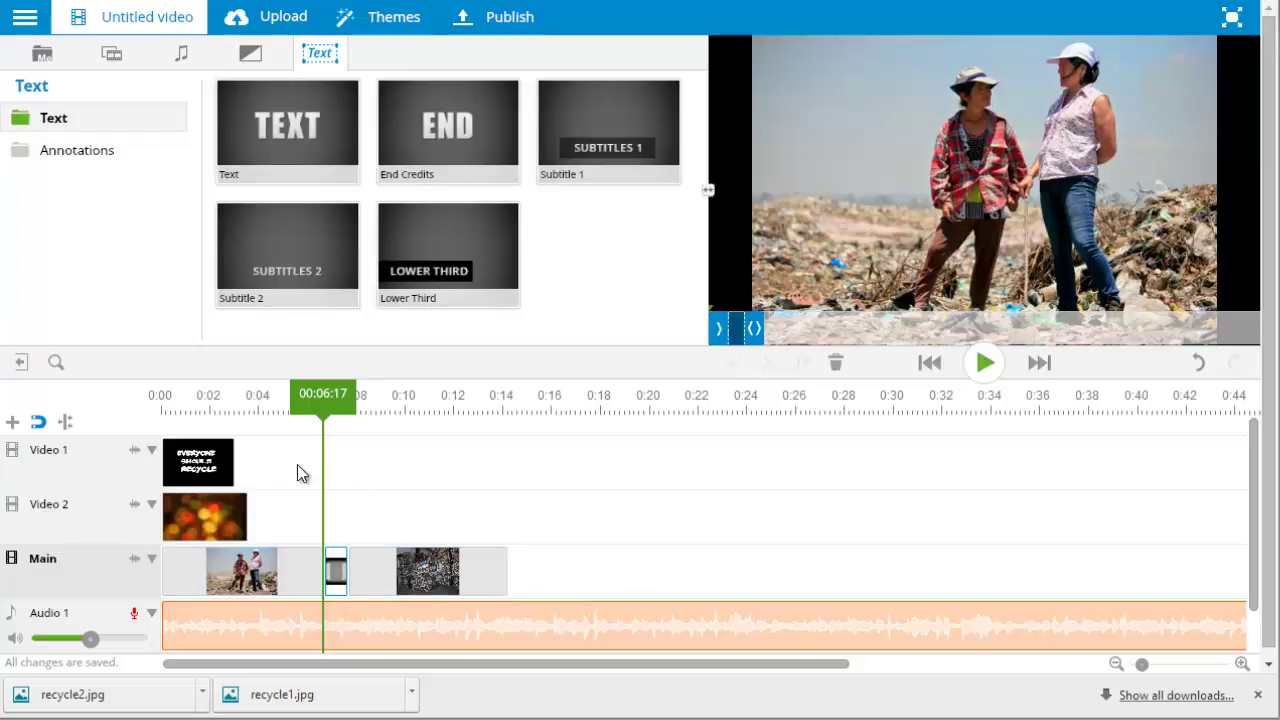
{"action": "left_click", "coordinate": [929, 364]}
{"action": "left_click", "coordinate": [985, 366]}
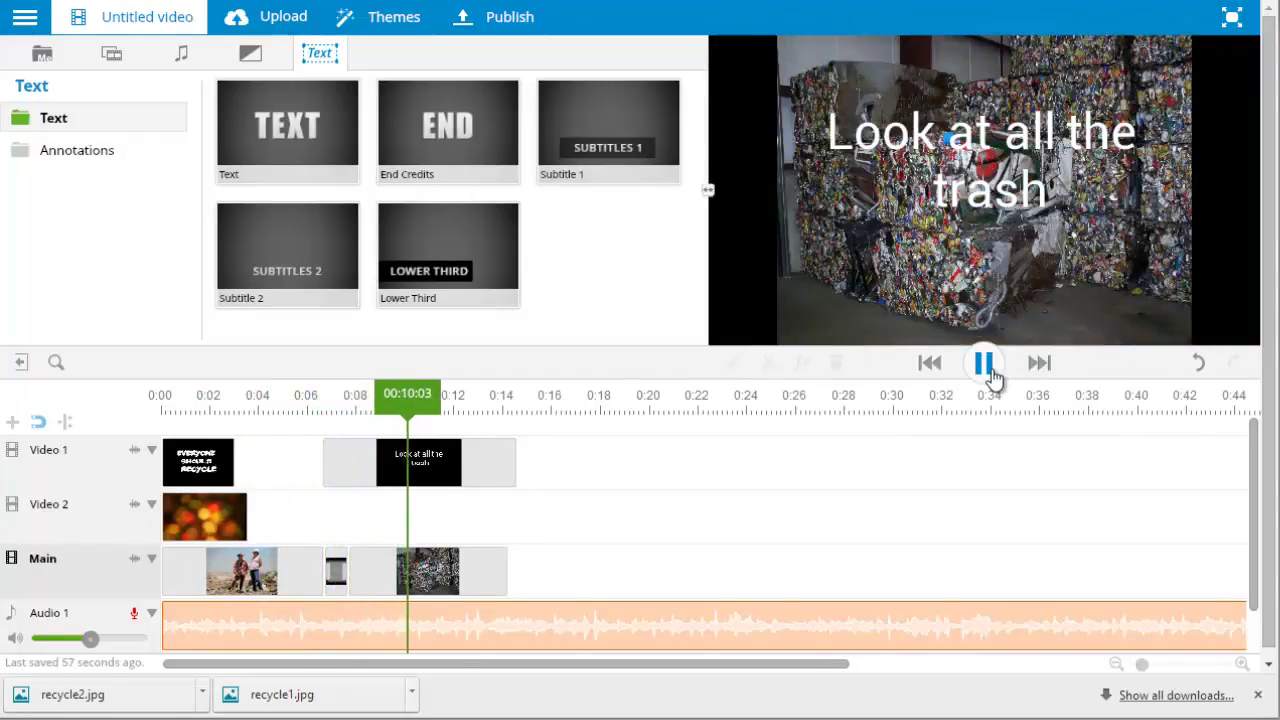
{"action": "left_click", "coordinate": [985, 365]}
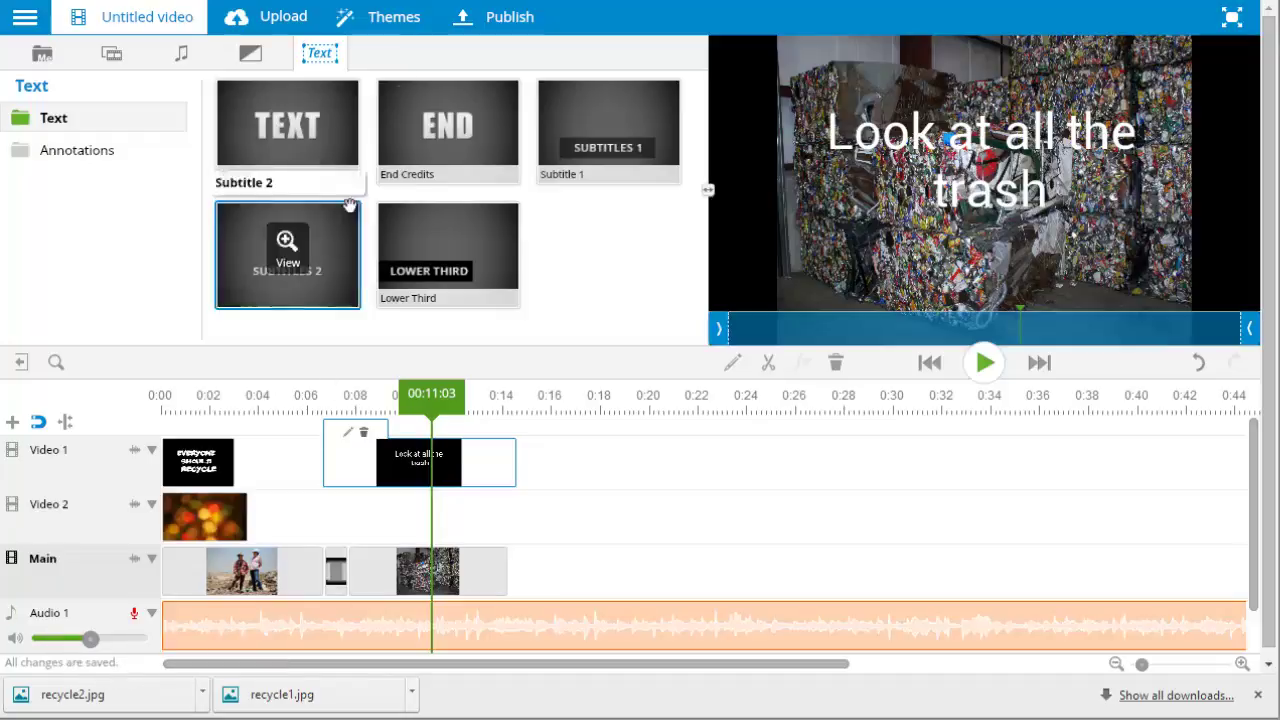
{"action": "left_click", "coordinate": [392, 22]}
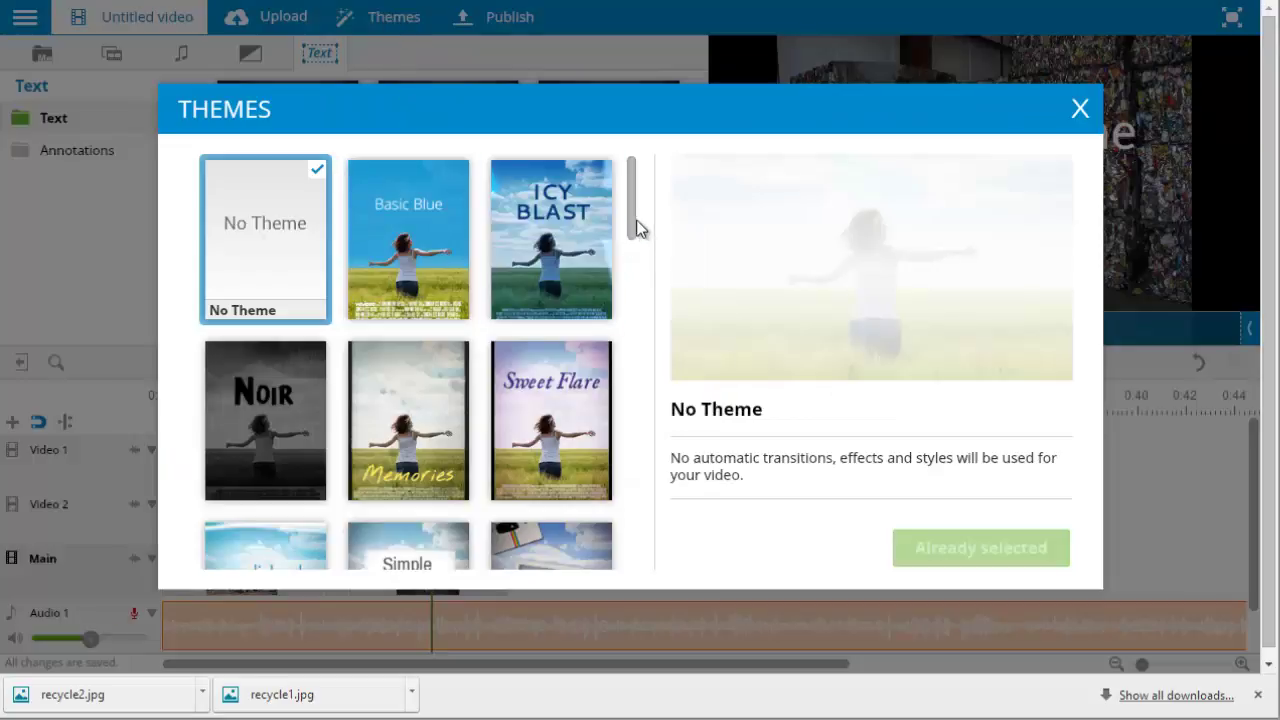
{"action": "scroll", "coordinate": [635, 230], "scroll_direction": "down", "scroll_amount": 2}
{"action": "scroll", "coordinate": [635, 235], "scroll_direction": "up", "scroll_amount": 1}
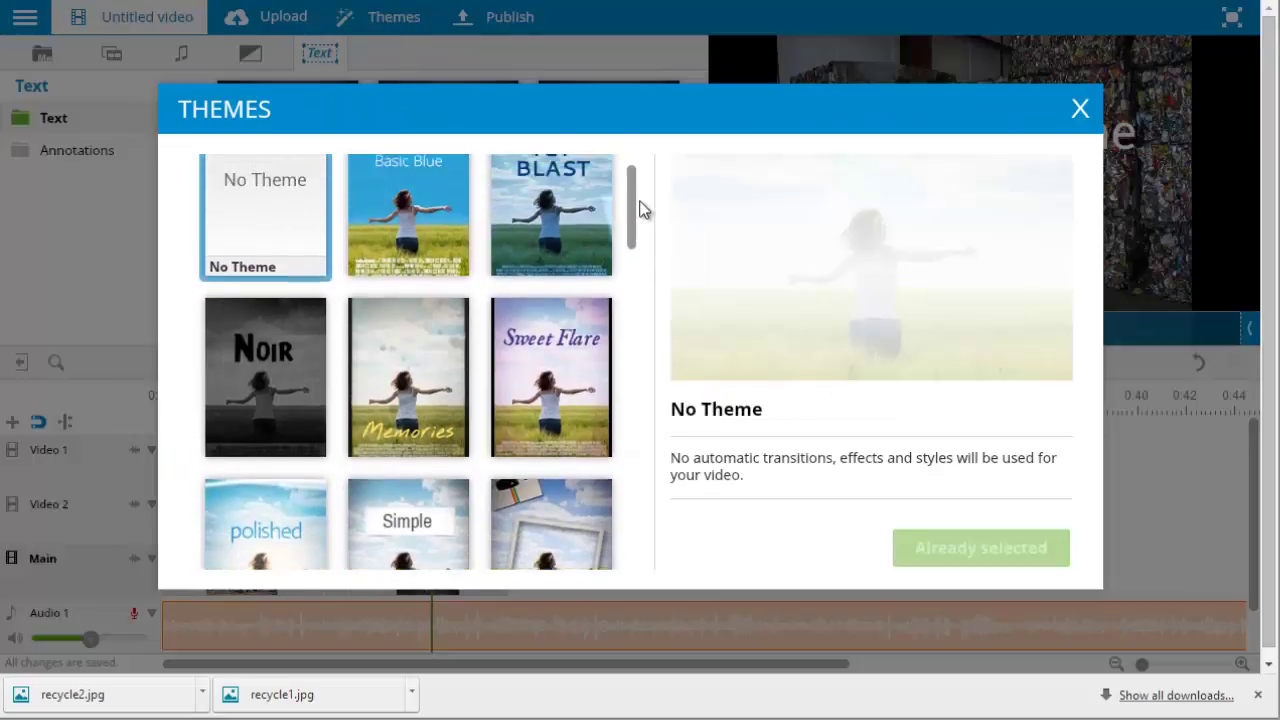
{"action": "scroll", "coordinate": [651, 255], "scroll_direction": "down", "scroll_amount": 3}
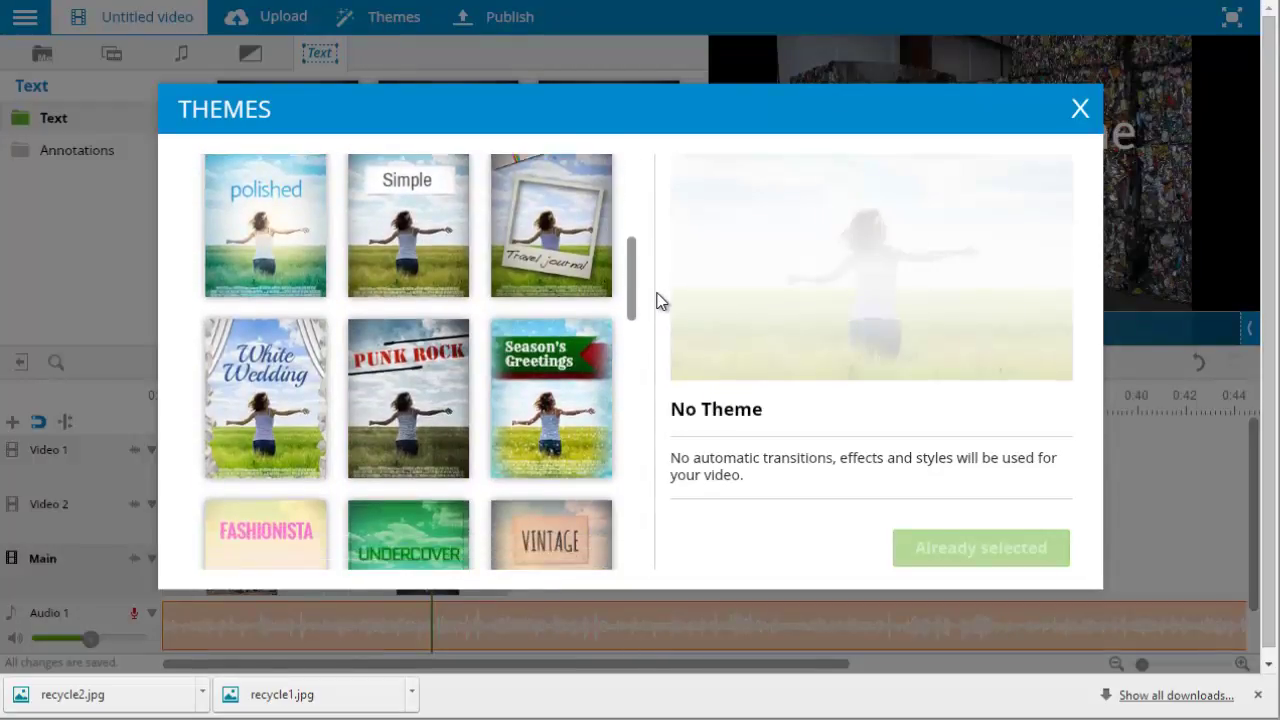
{"action": "left_click_drag", "start_coordinate": [660, 300], "coordinate": [660, 194]}
{"action": "left_click", "coordinate": [537, 232]}
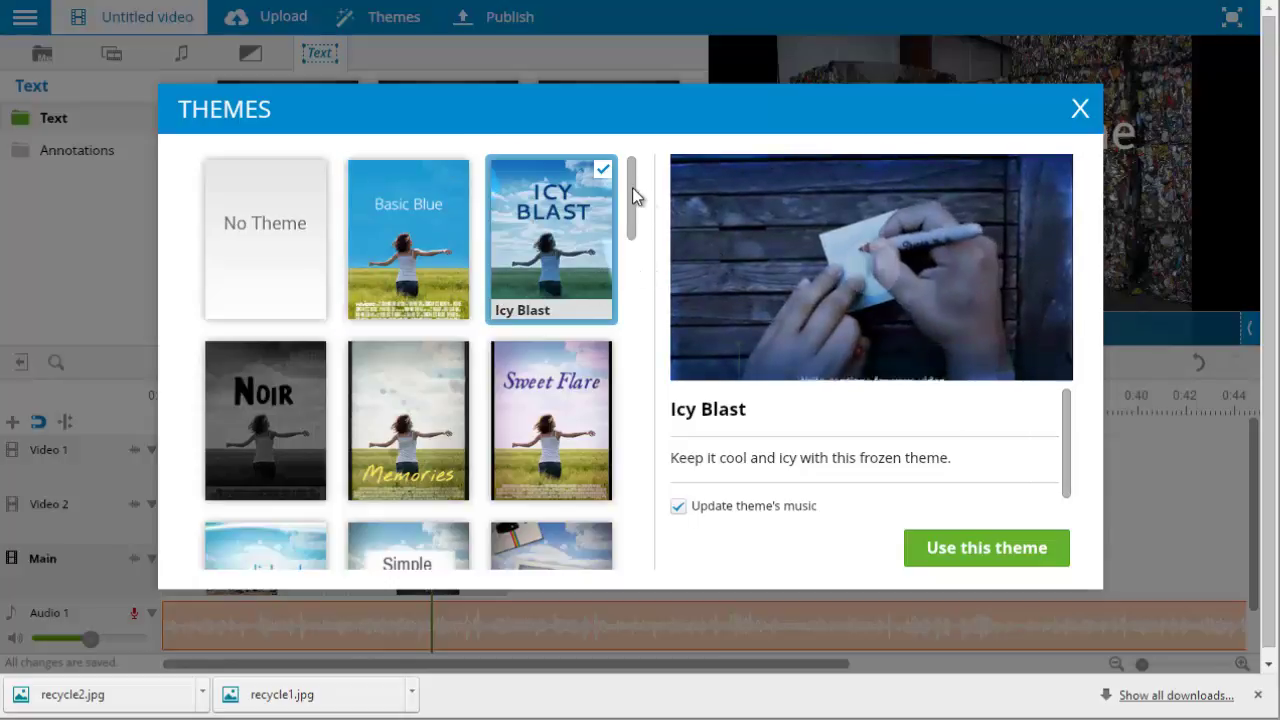
{"action": "mouse_move", "coordinate": [634, 209]}
{"action": "left_mouse_down"}
{"action": "mouse_move", "coordinate": [634, 323]}
{"action": "mouse_move", "coordinate": [630, 230]}
{"action": "left_mouse_up"}
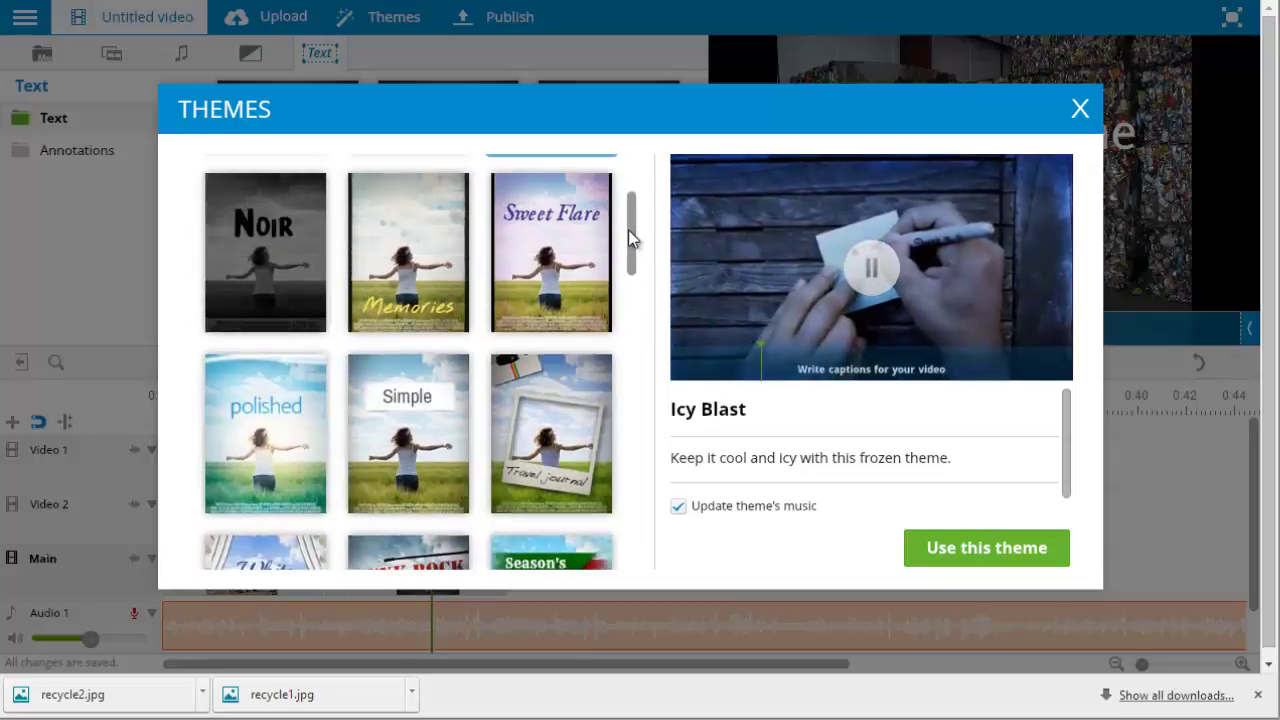
{"action": "left_click", "coordinate": [1080, 110]}
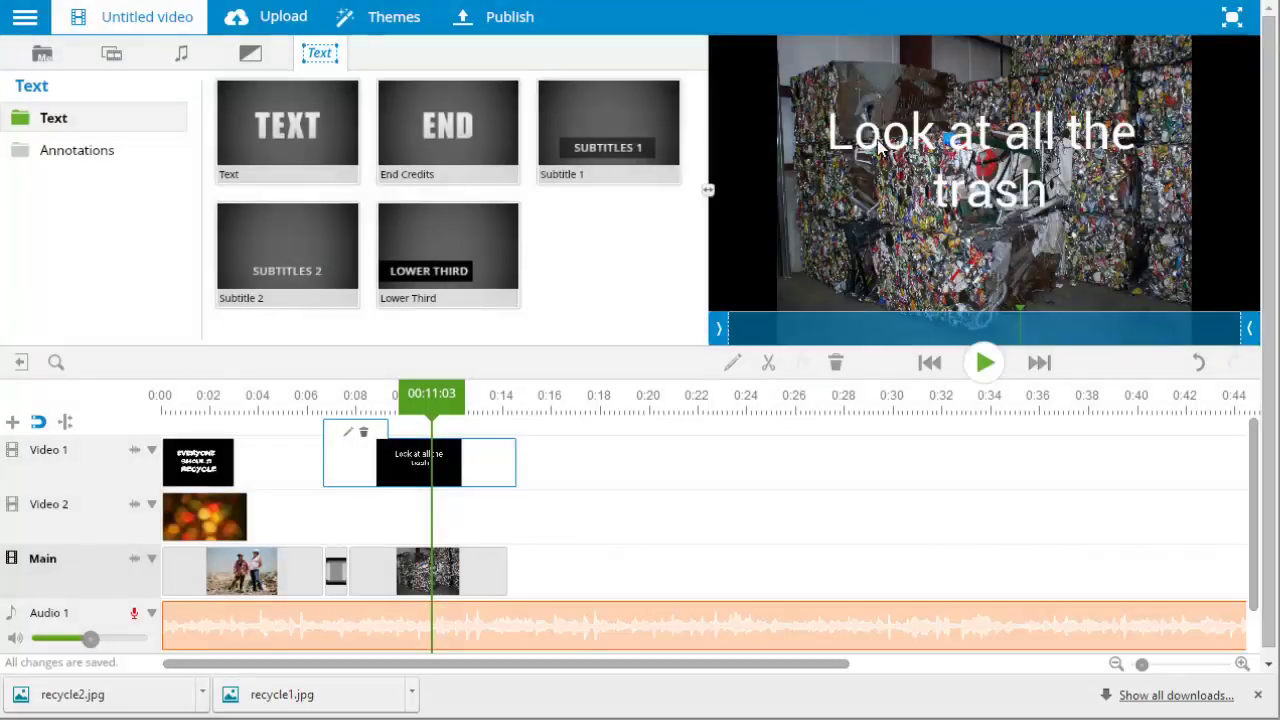
Start publishing and rename the video to 'Visual Arg Example'.
{"action": "left_click", "coordinate": [508, 22]}
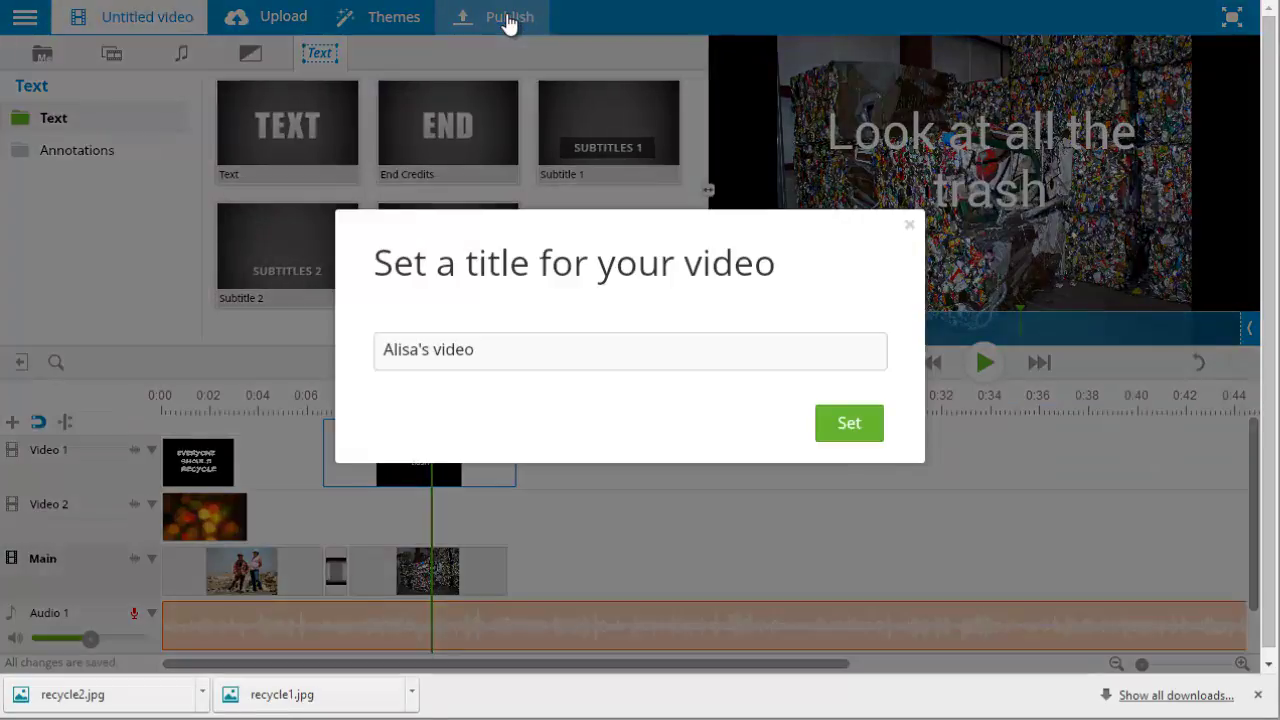
{"action": "left_click_drag", "start_coordinate": [493, 355], "coordinate": [371, 318]}
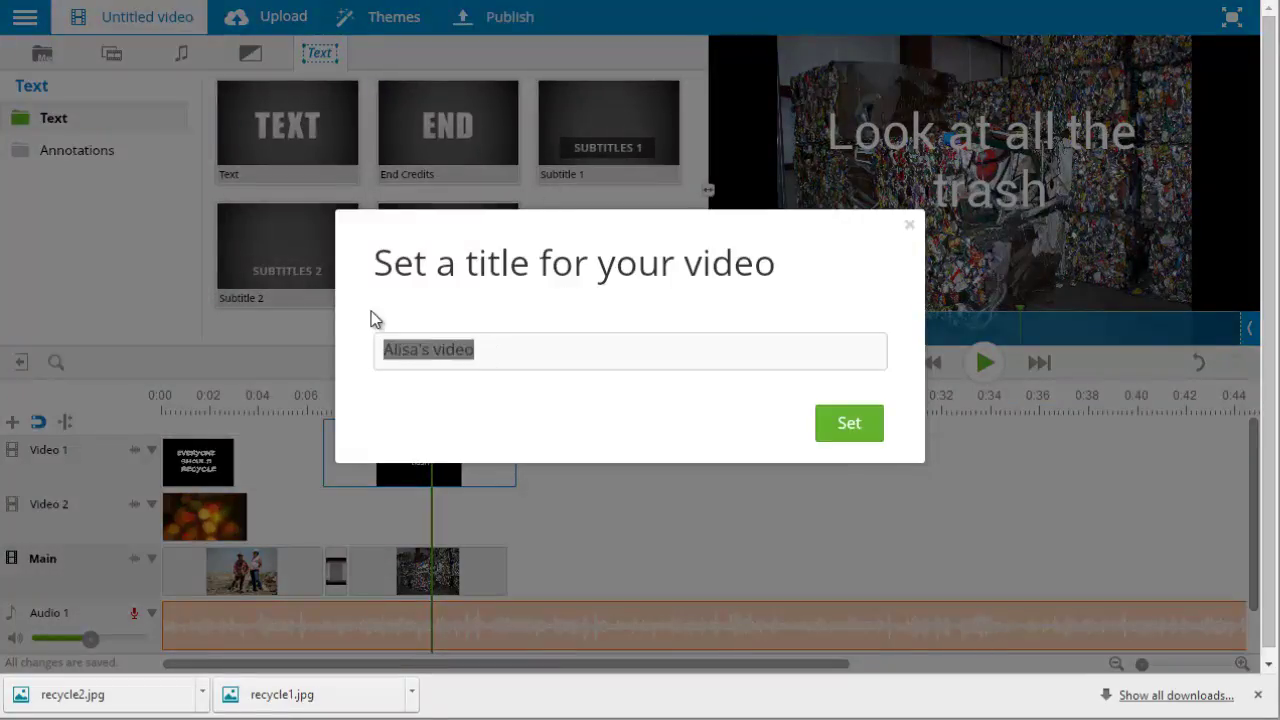
{"action": "type", "text": "Vis"}
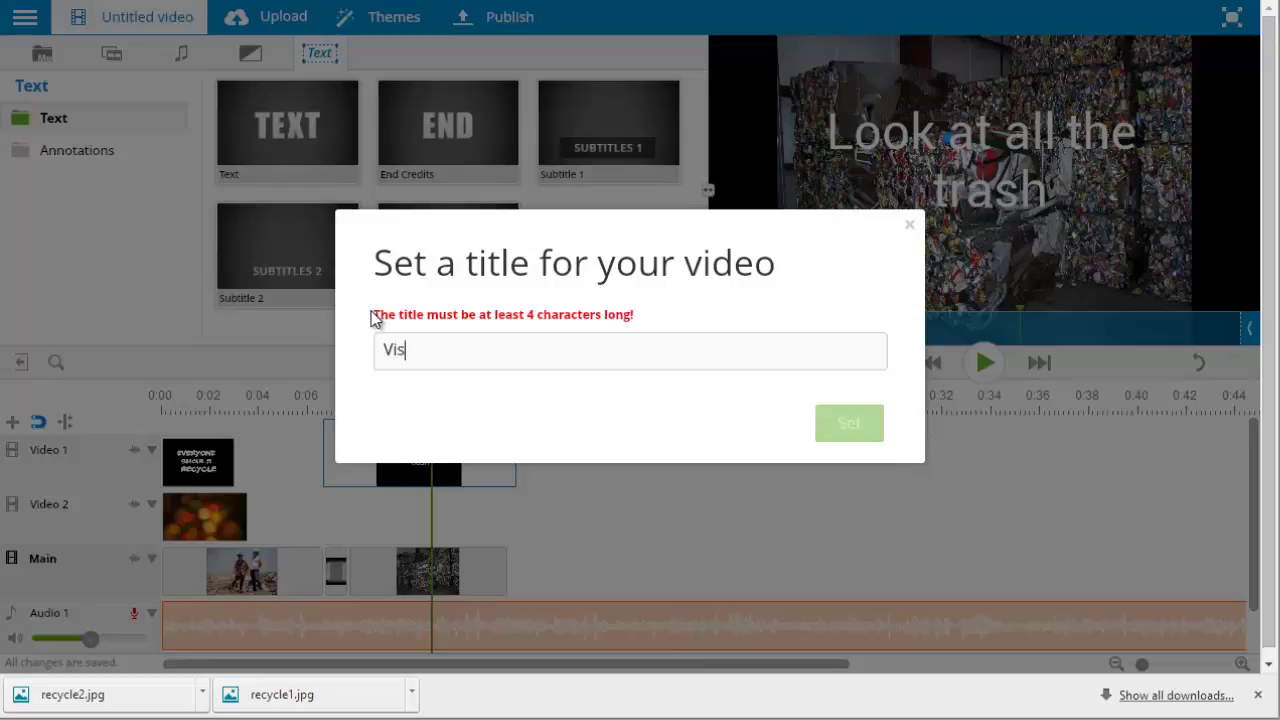
{"action": "type", "text": "ual Arg"}
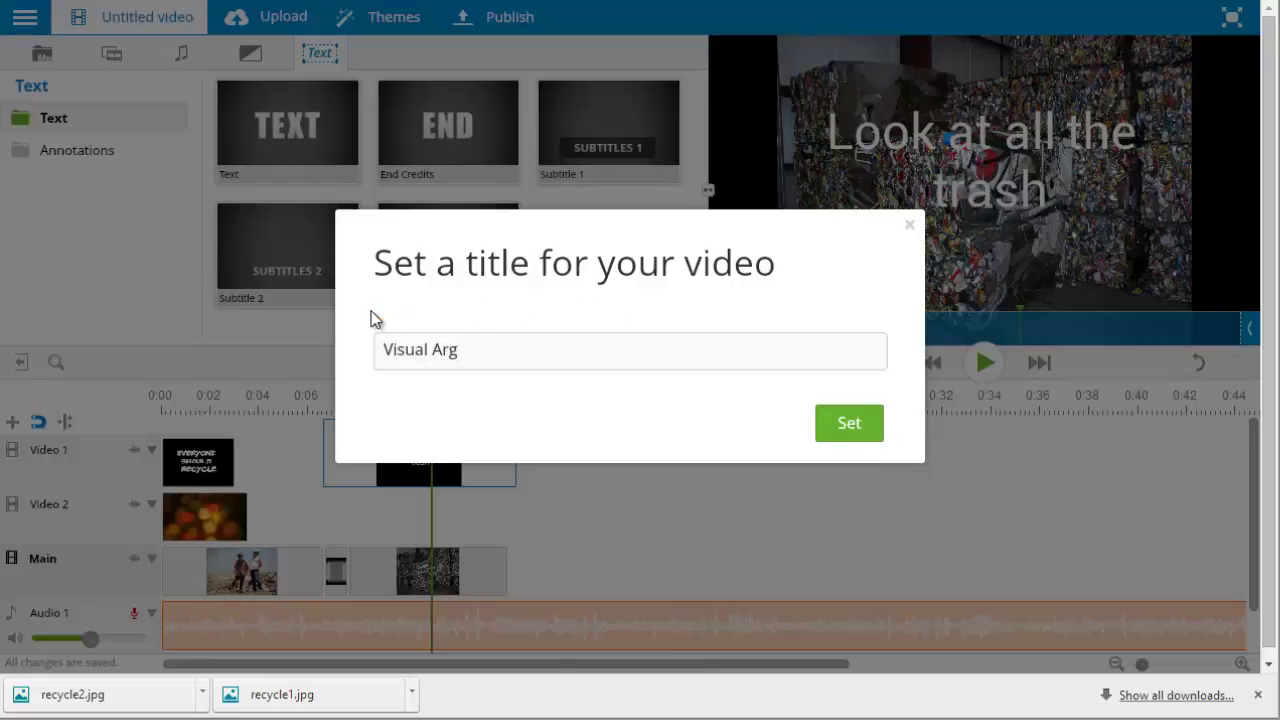
{"action": "type", "text": " Example"}
{"action": "left_click", "coordinate": [840, 428]}
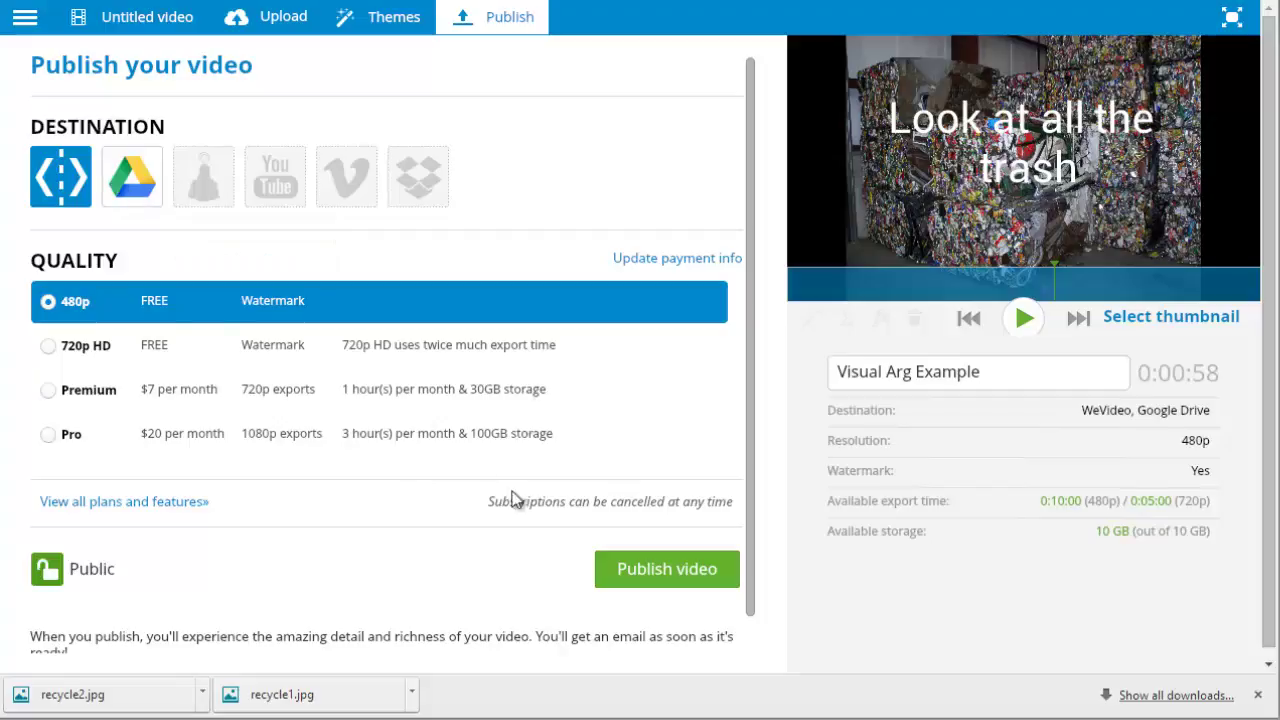
Publish the Visual Arg Example video.
{"action": "left_click", "coordinate": [661, 574]}
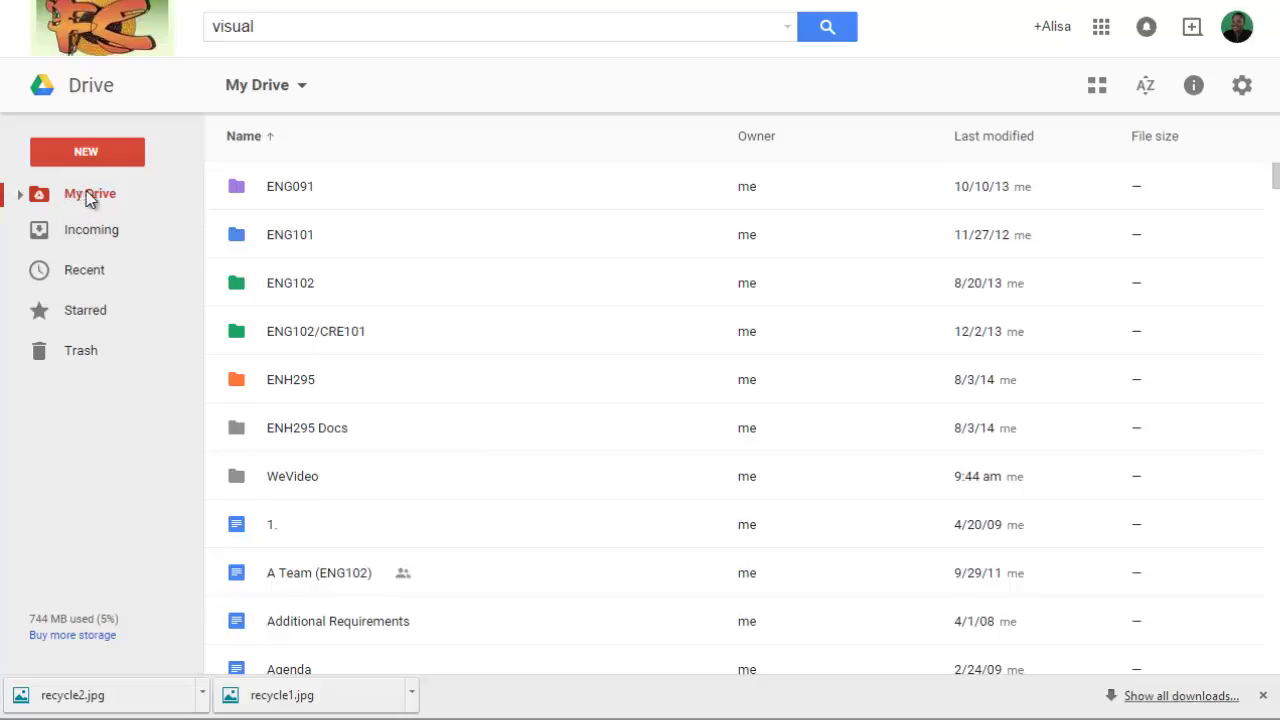
Go to WeVideo > My Project, then search Drive for 'visual' and play Visual Arg Example.mp4.
{"action": "double_click", "coordinate": [287, 478]}
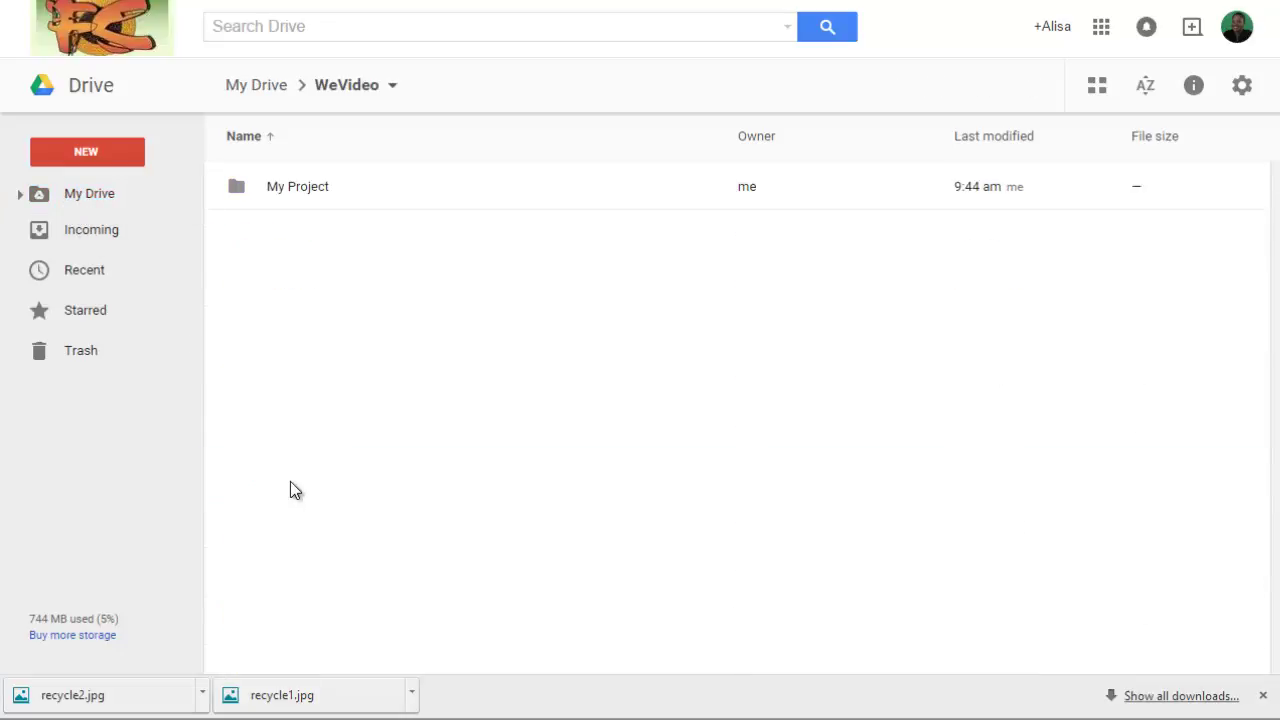
{"action": "double_click", "coordinate": [308, 199]}
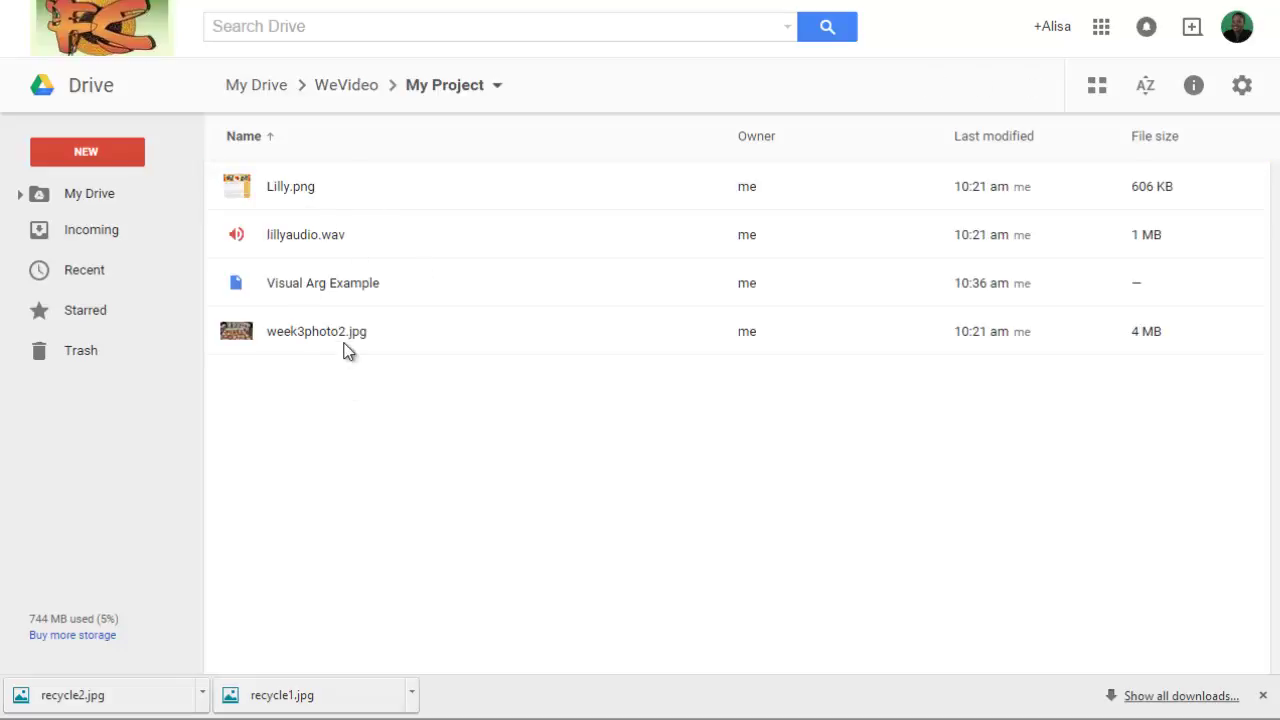
{"action": "left_click", "coordinate": [287, 27]}
{"action": "type", "text": "v"}
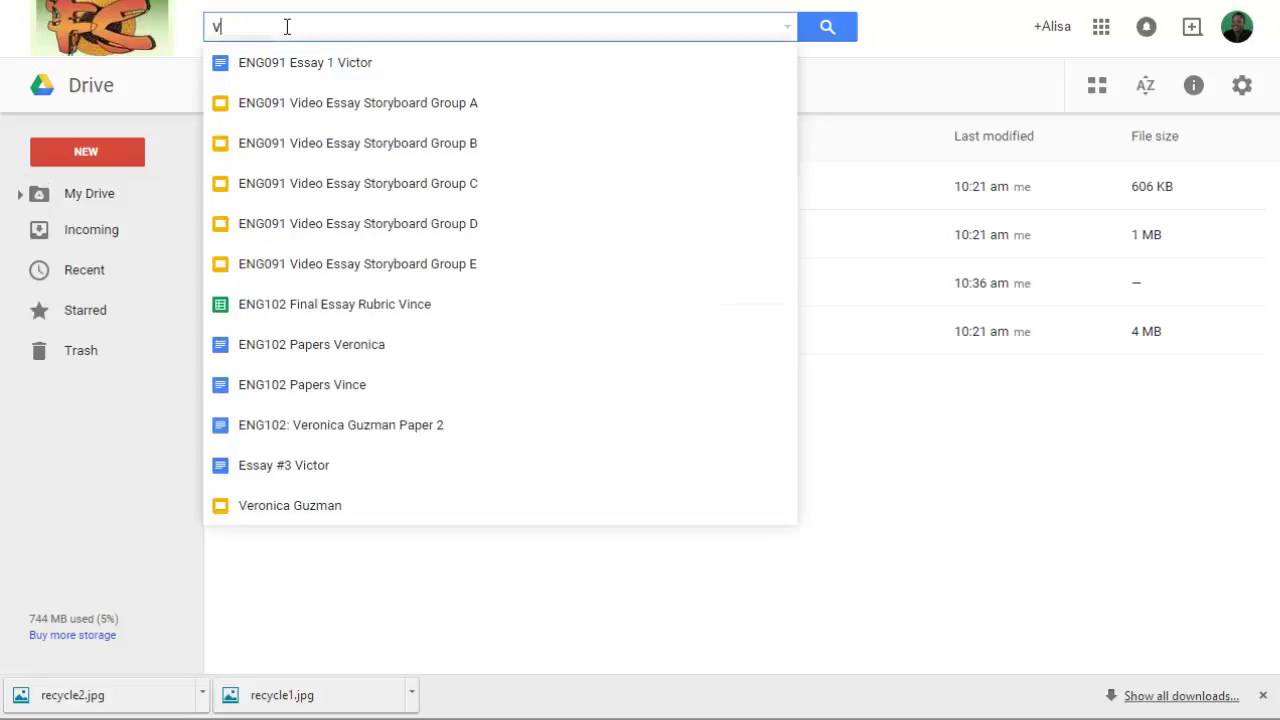
{"action": "type", "text": "isual"}
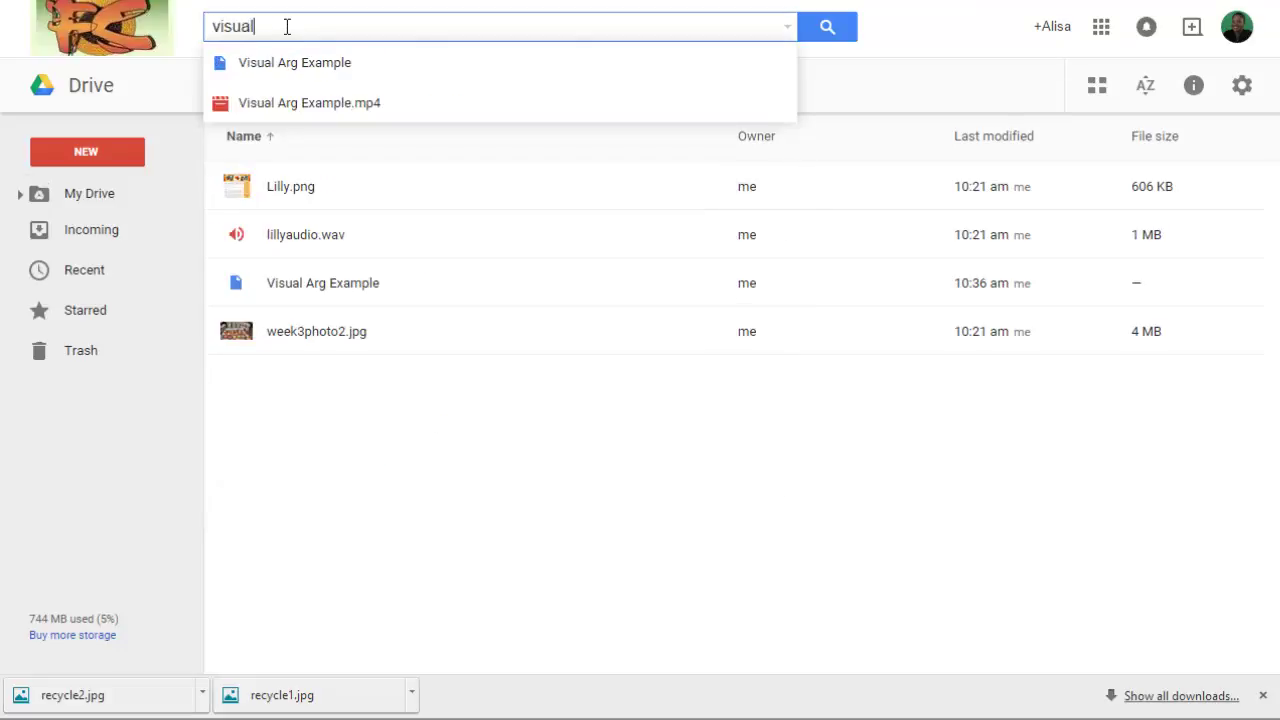
{"action": "left_click", "coordinate": [330, 106]}
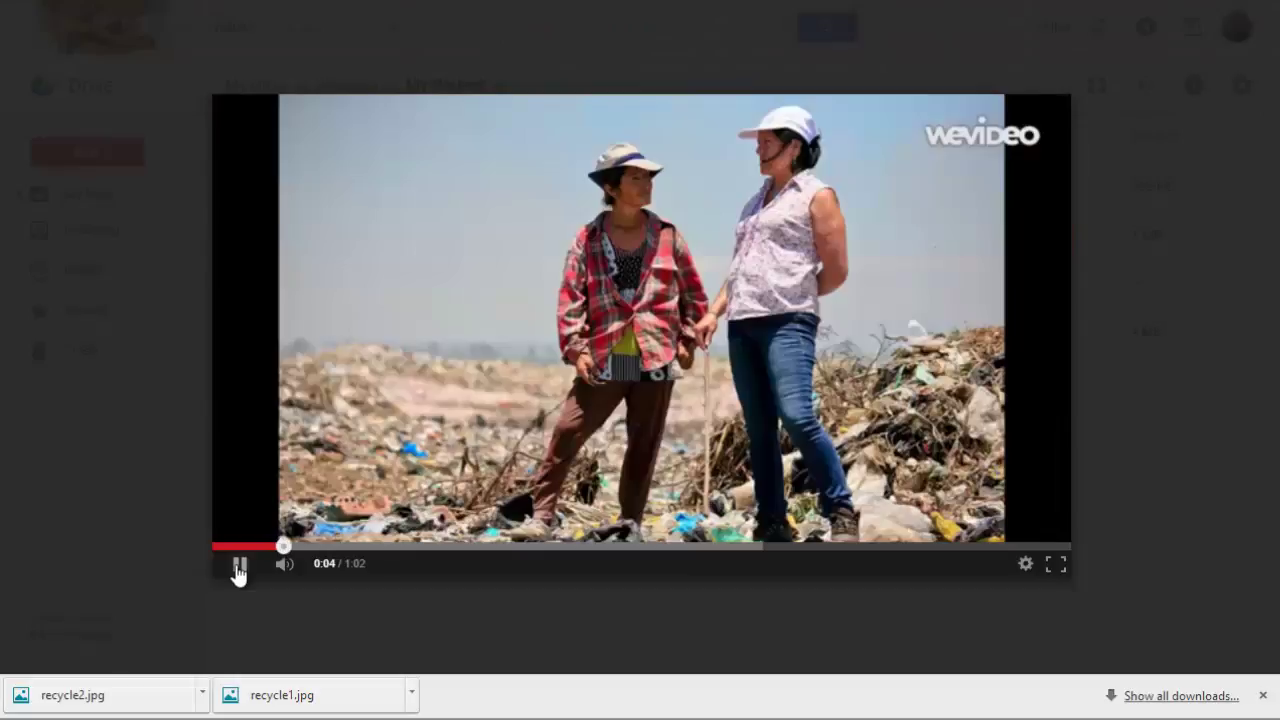
Pause the Visual Arg Example.mp4 preview.
{"action": "left_click", "coordinate": [239, 563]}
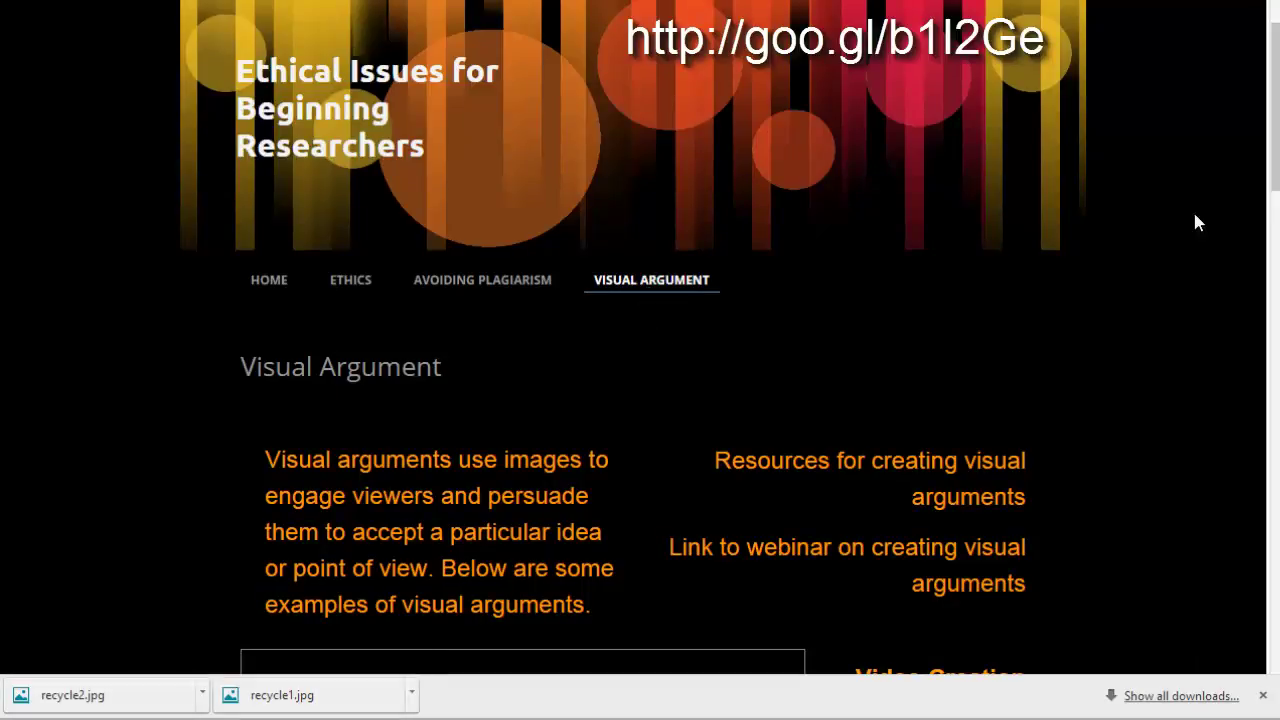
Open the Example Assignment subpage from Visual Argument and scroll down to its Examples section.
{"action": "left_click_drag", "start_coordinate": [1272, 90], "coordinate": [1277, 595]}
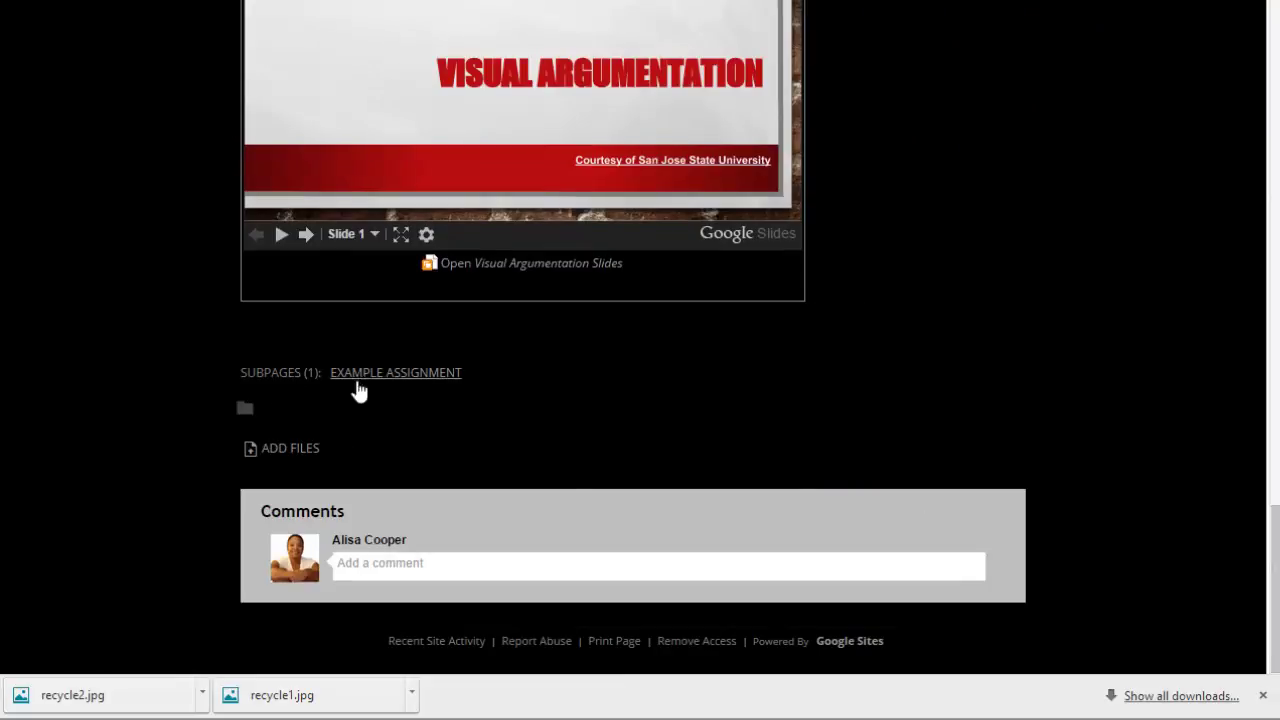
{"action": "left_click", "coordinate": [399, 374]}
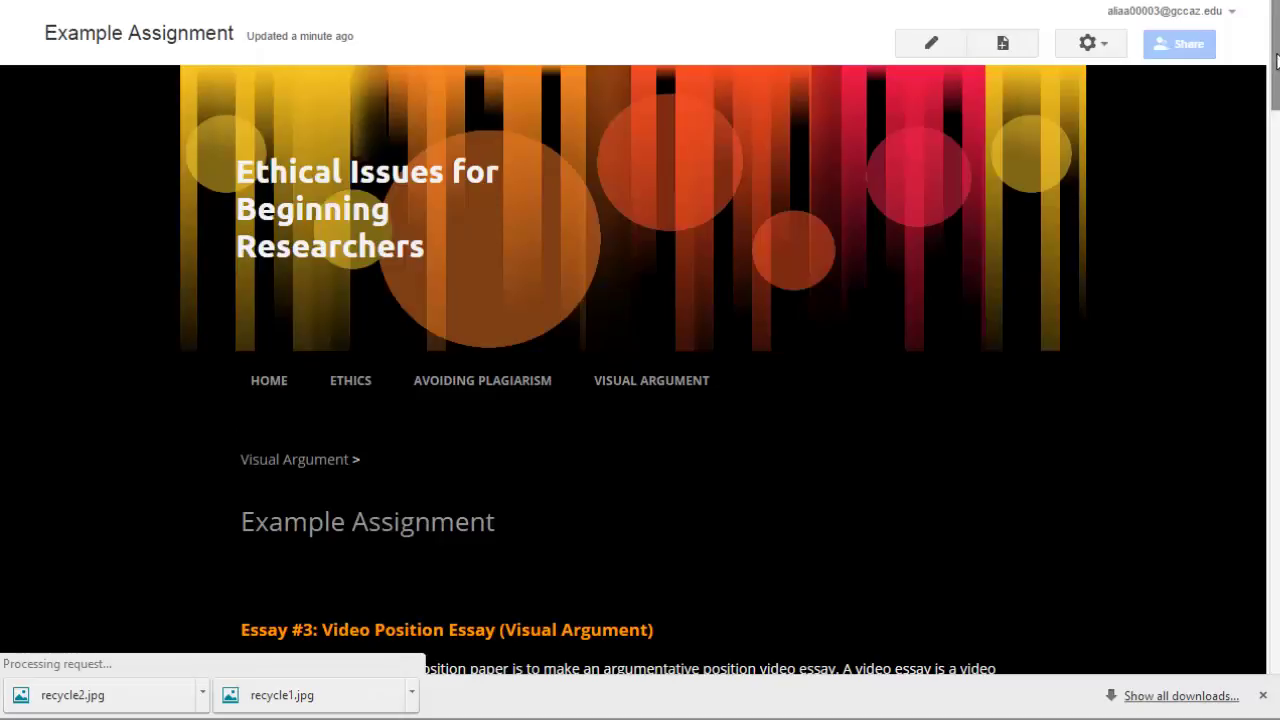
{"action": "left_click_drag", "start_coordinate": [1275, 85], "coordinate": [1275, 157]}
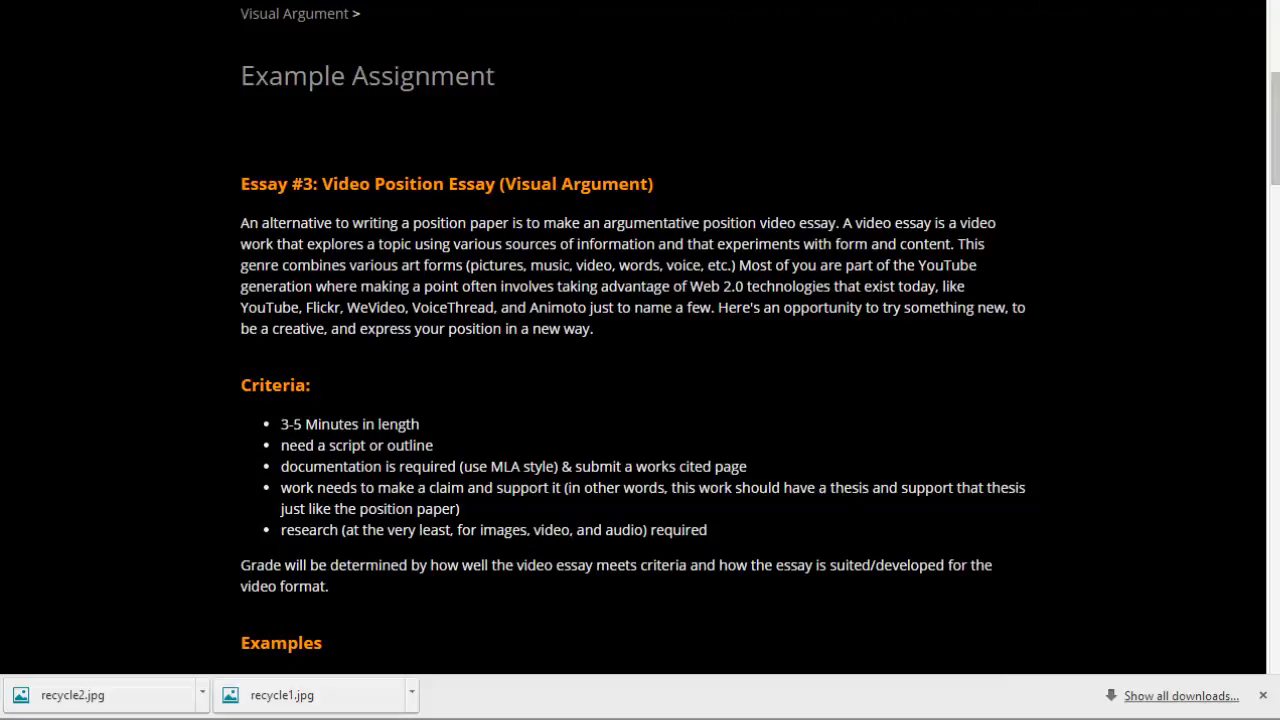
{"action": "left_click_drag", "start_coordinate": [1275, 125], "coordinate": [1276, 199]}
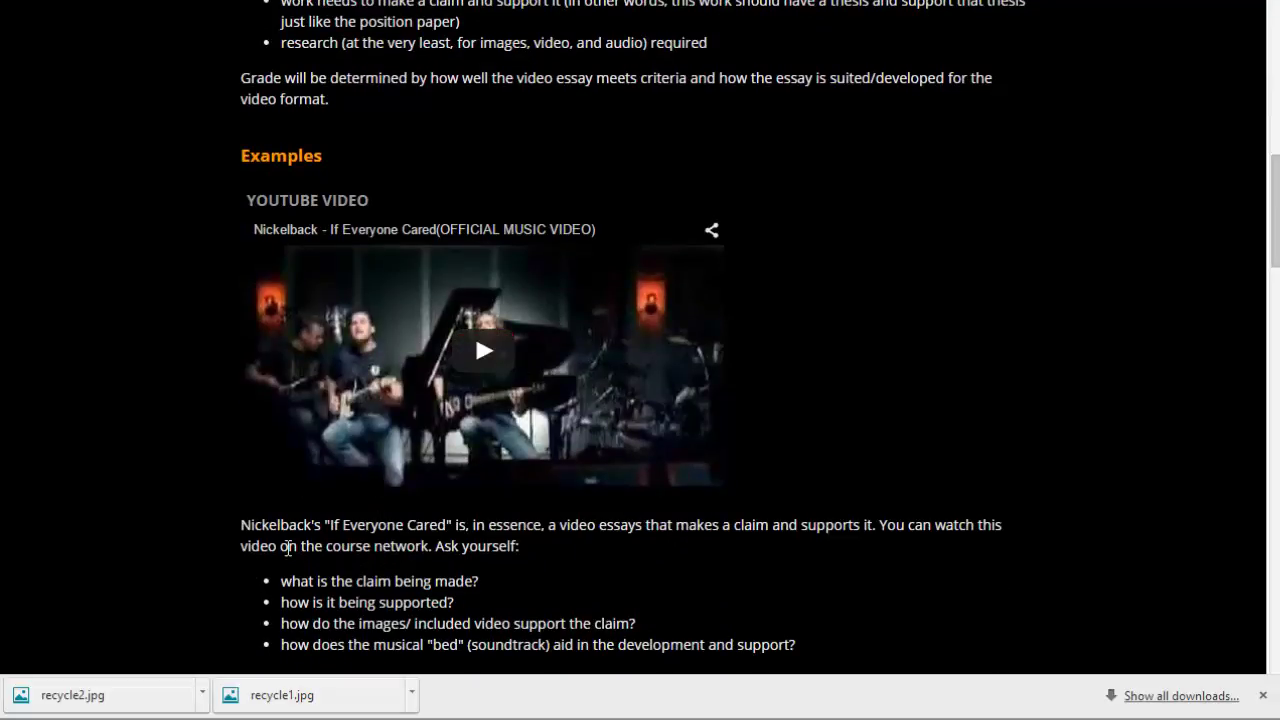